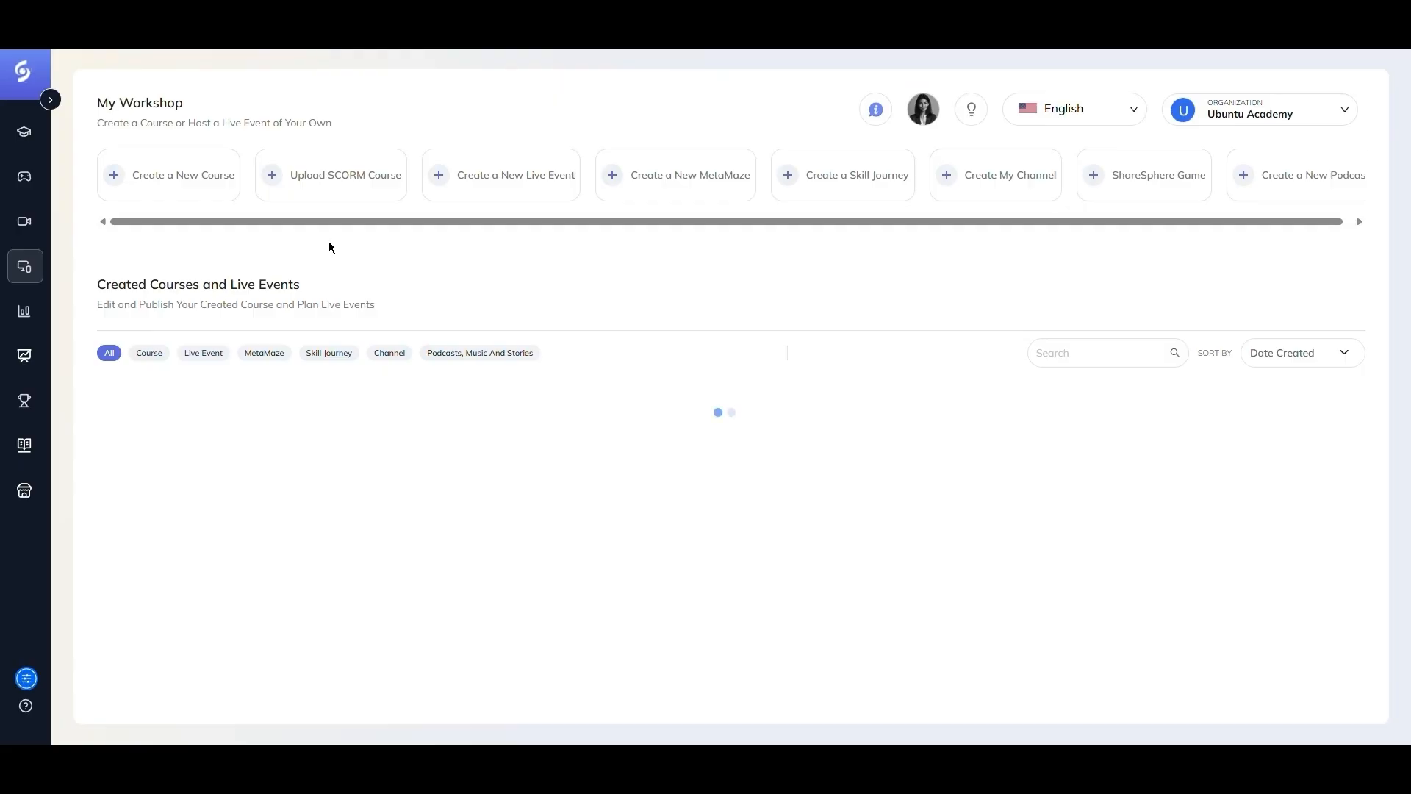
- Start a new MetaMaze titled "Art of Logistics Maze" with Sharelook as the author
{"action": "left_click", "coordinate": [723, 183]}
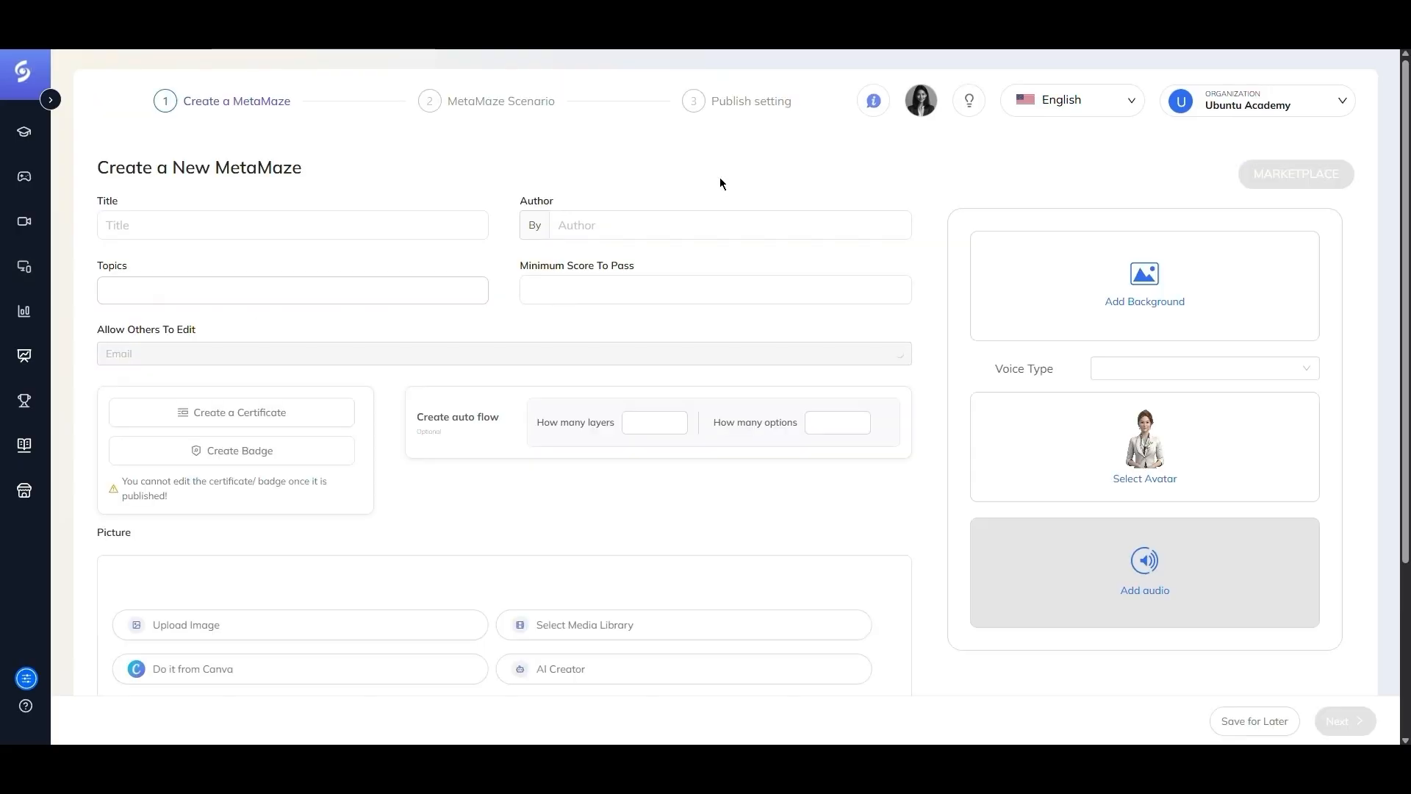
{"action": "left_click", "coordinate": [157, 228]}
{"action": "type", "text": "Art o"}
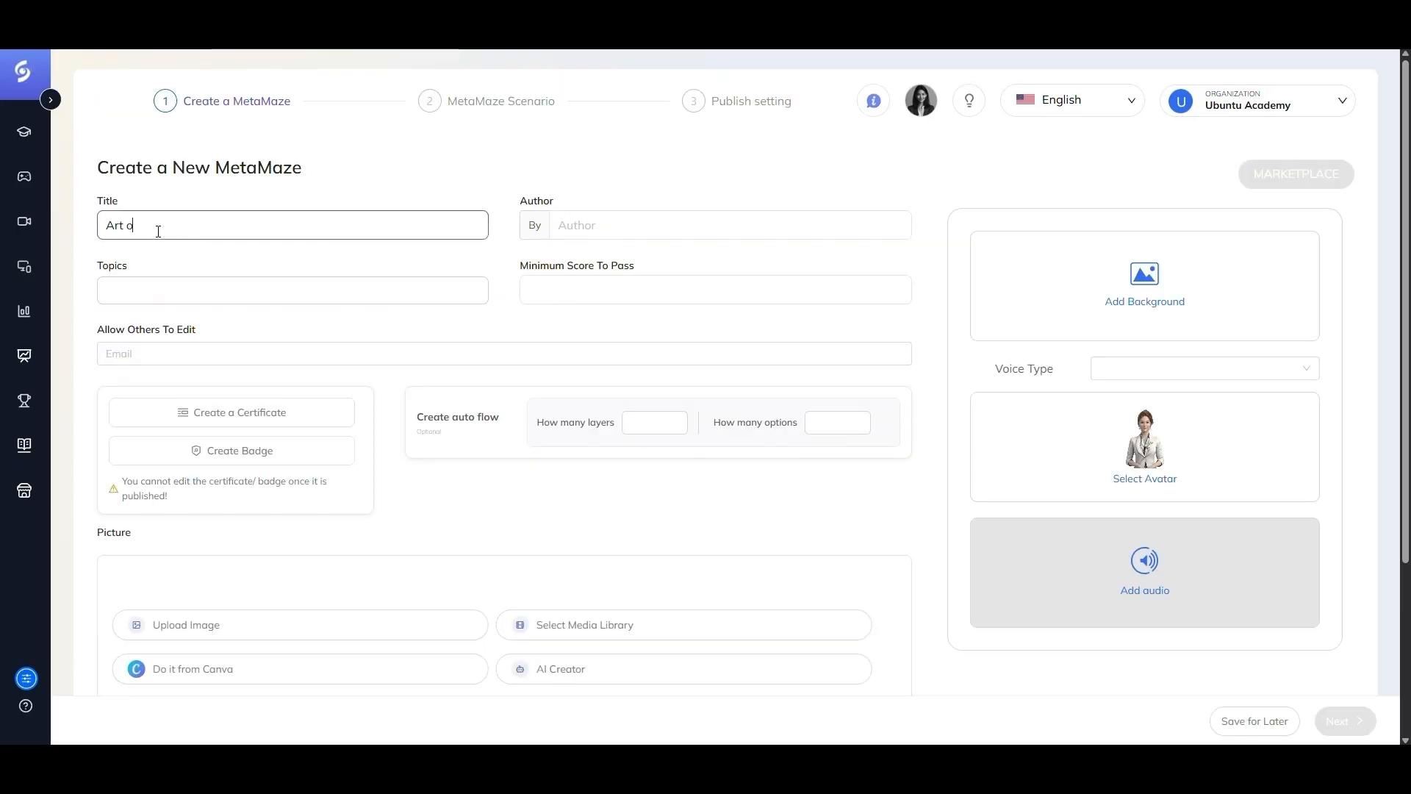
{"action": "type", "text": "f Logistics Maze"}
{"action": "left_click", "coordinate": [627, 224]}
{"action": "type", "text": "Sharelook"}
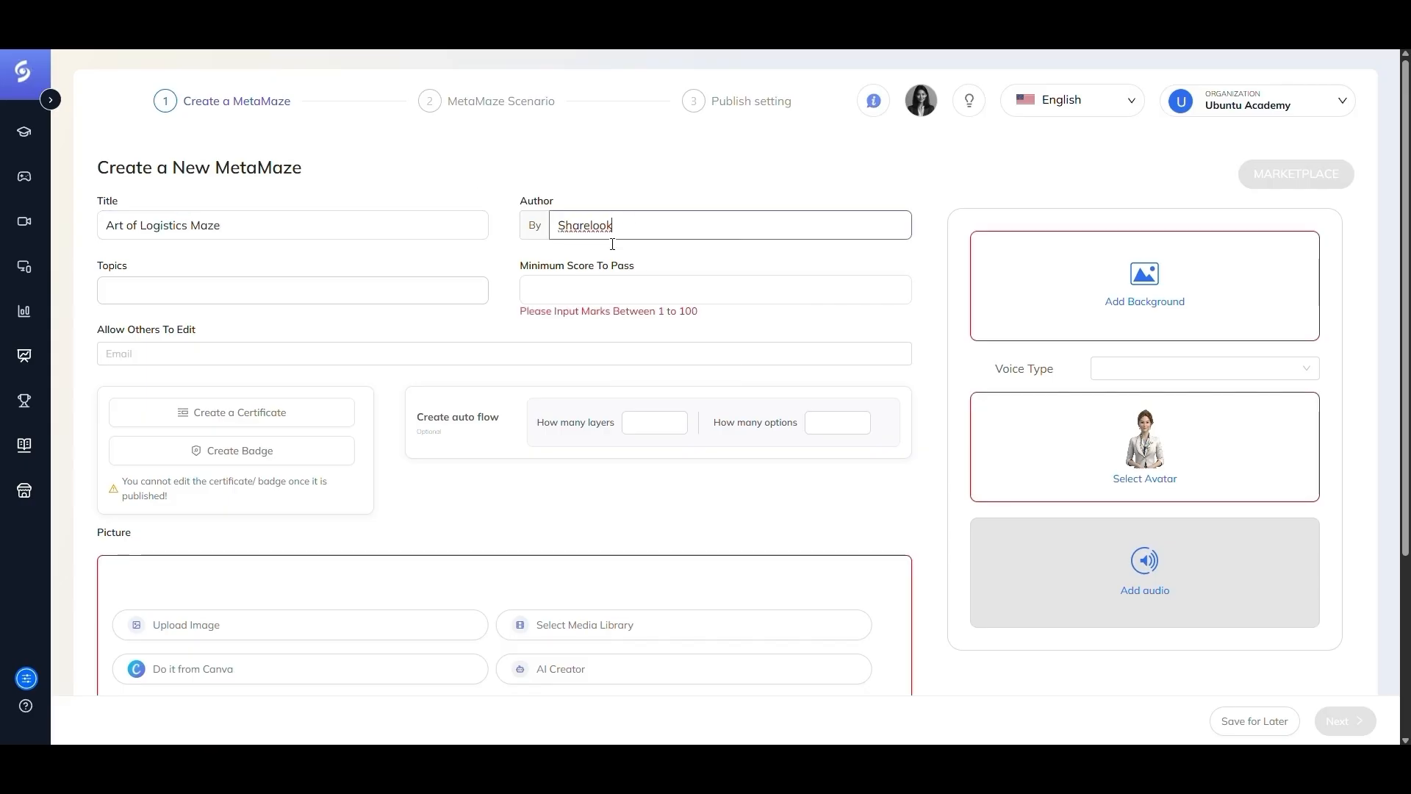
- Add the topic logistics and set the minimum score to pass to 20
{"action": "left_click", "coordinate": [216, 280]}
{"action": "type", "text": "logisti"}
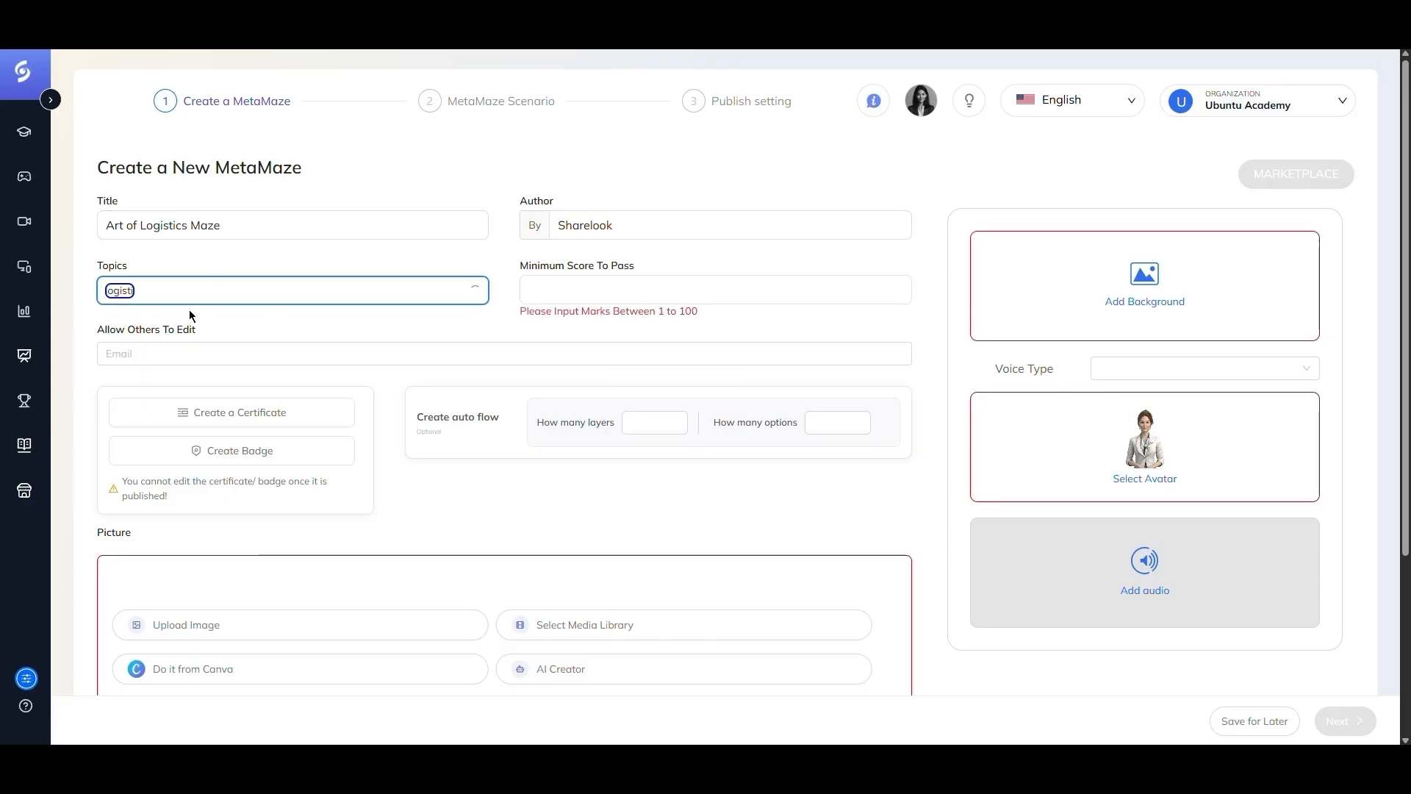
{"action": "type", "text": "cs"}
{"action": "key", "text": "Return"}
{"action": "left_click", "coordinate": [542, 290]}
{"action": "type", "text": "20"}
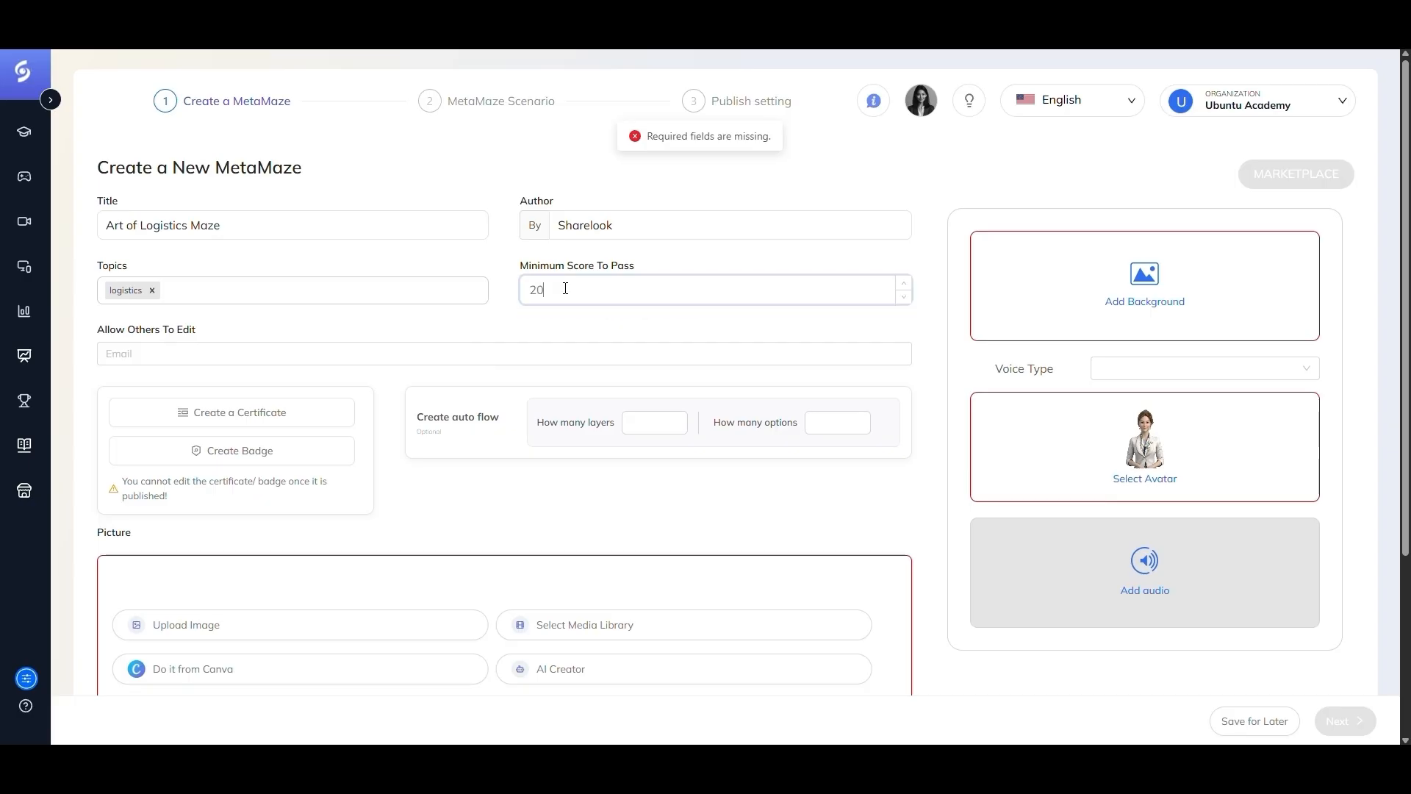
- Create a certificate from the "First July 25" design, name it Logistics Certificate, and add it to the maze
{"action": "left_click", "coordinate": [253, 411]}
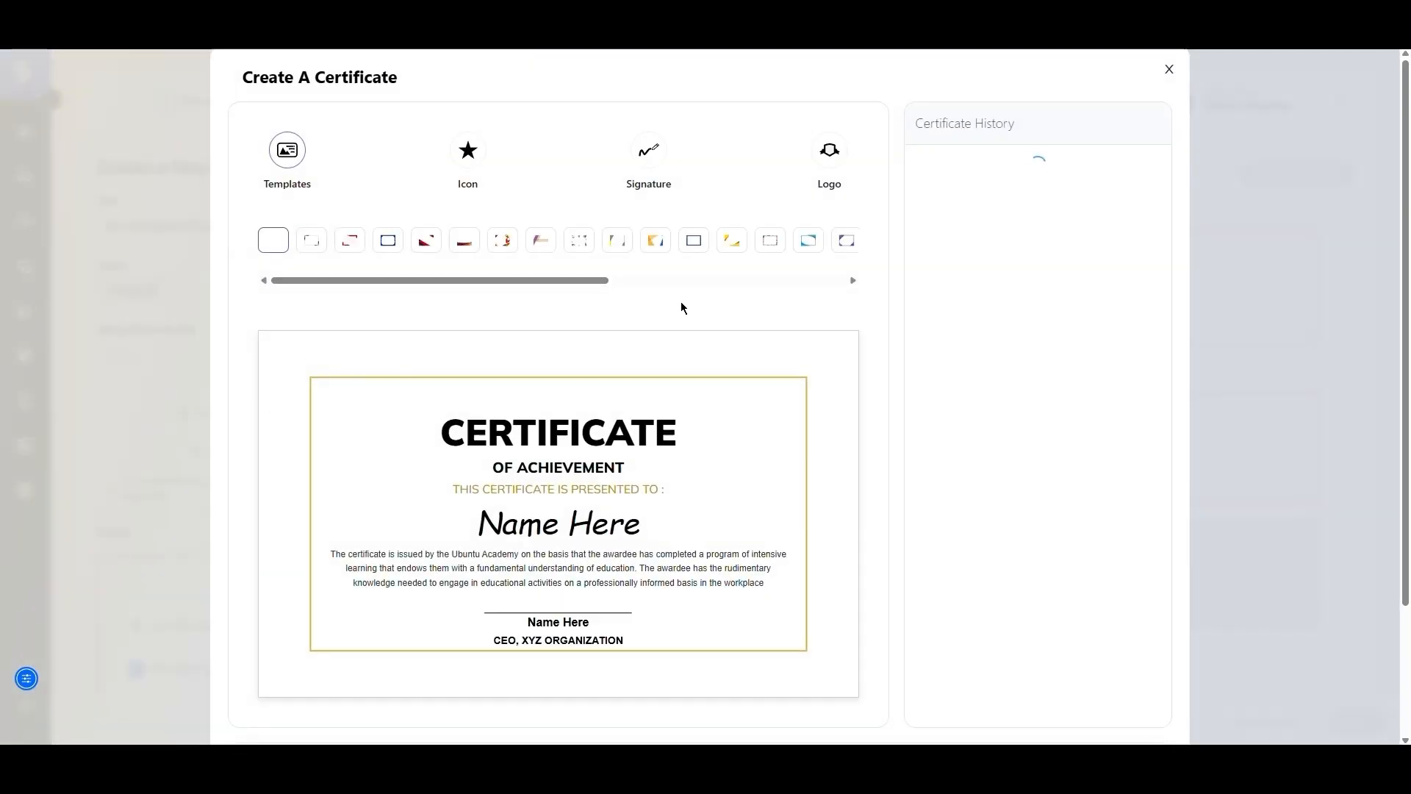
{"action": "left_click", "coordinate": [1052, 193]}
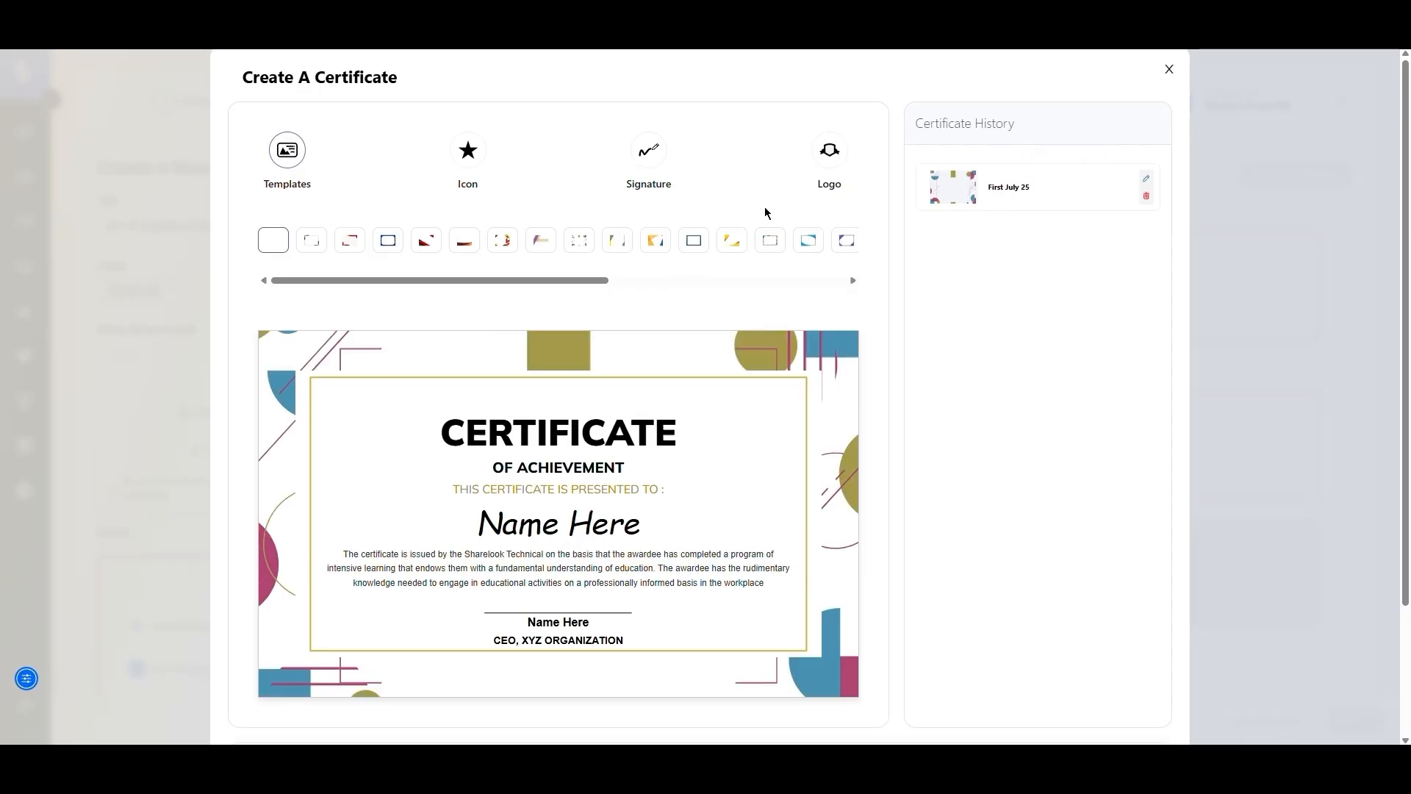
{"action": "scroll", "coordinate": [563, 505], "scroll_direction": "down", "scroll_amount": 2}
{"action": "left_click", "coordinate": [439, 619]}
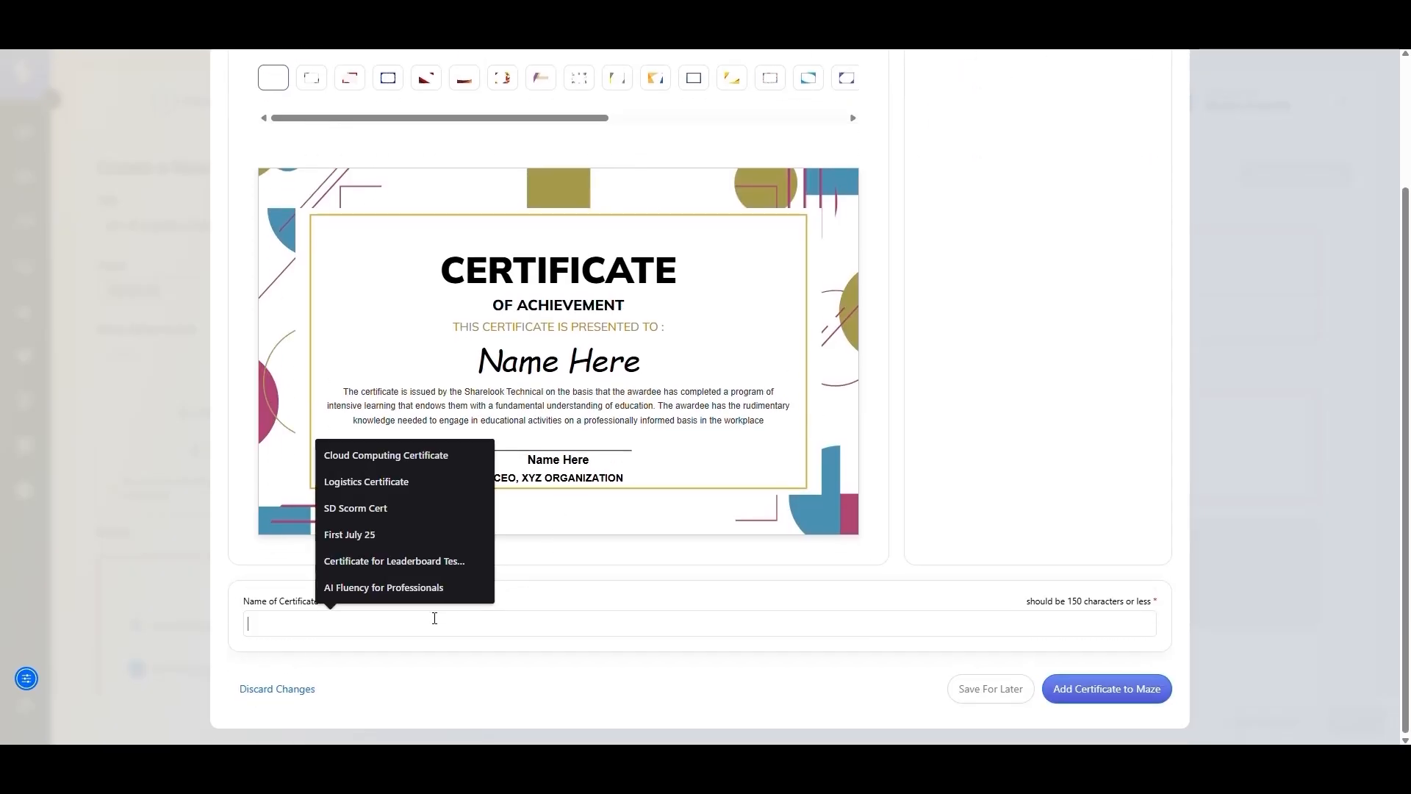
{"action": "left_click", "coordinate": [379, 481]}
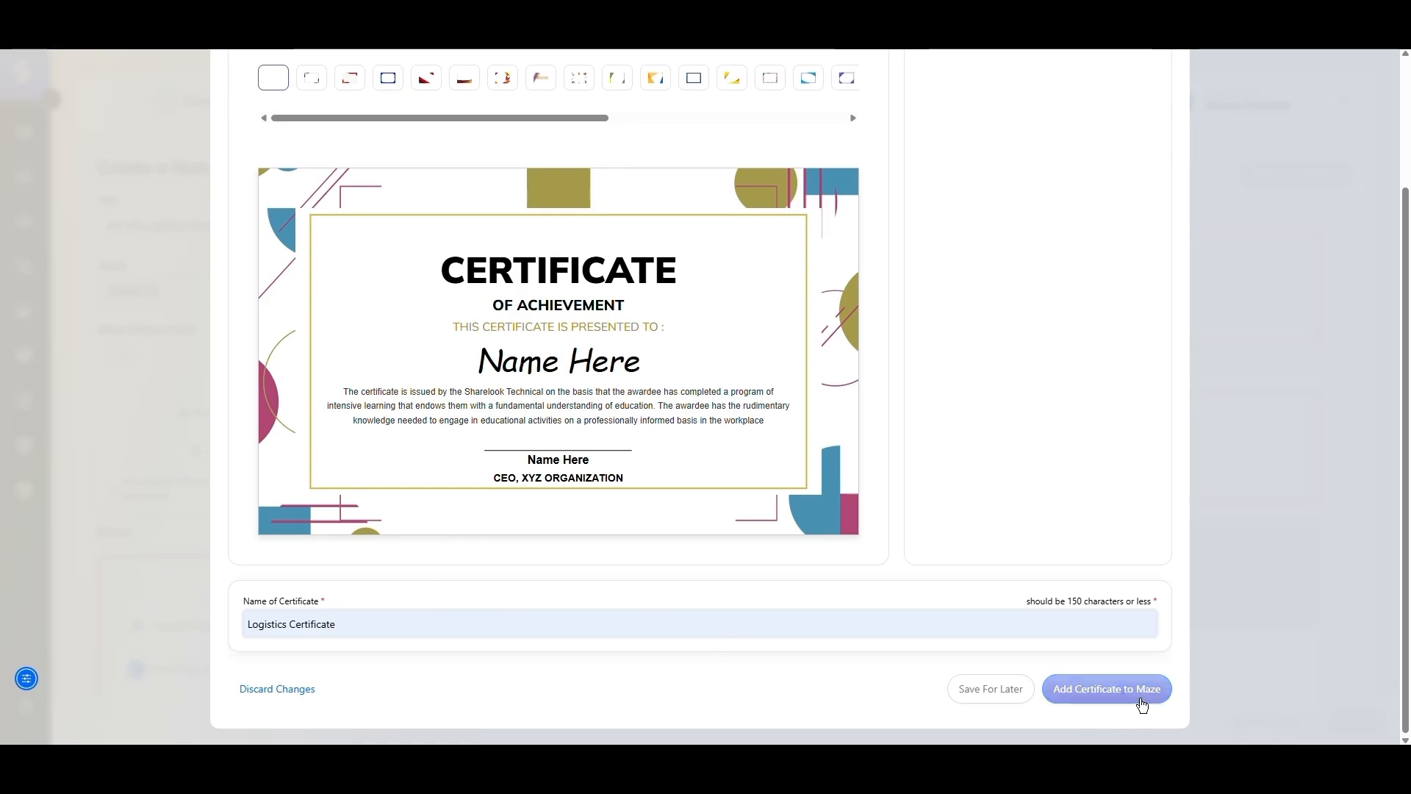
{"action": "left_click", "coordinate": [1099, 680]}
{"action": "left_click", "coordinate": [827, 441]}
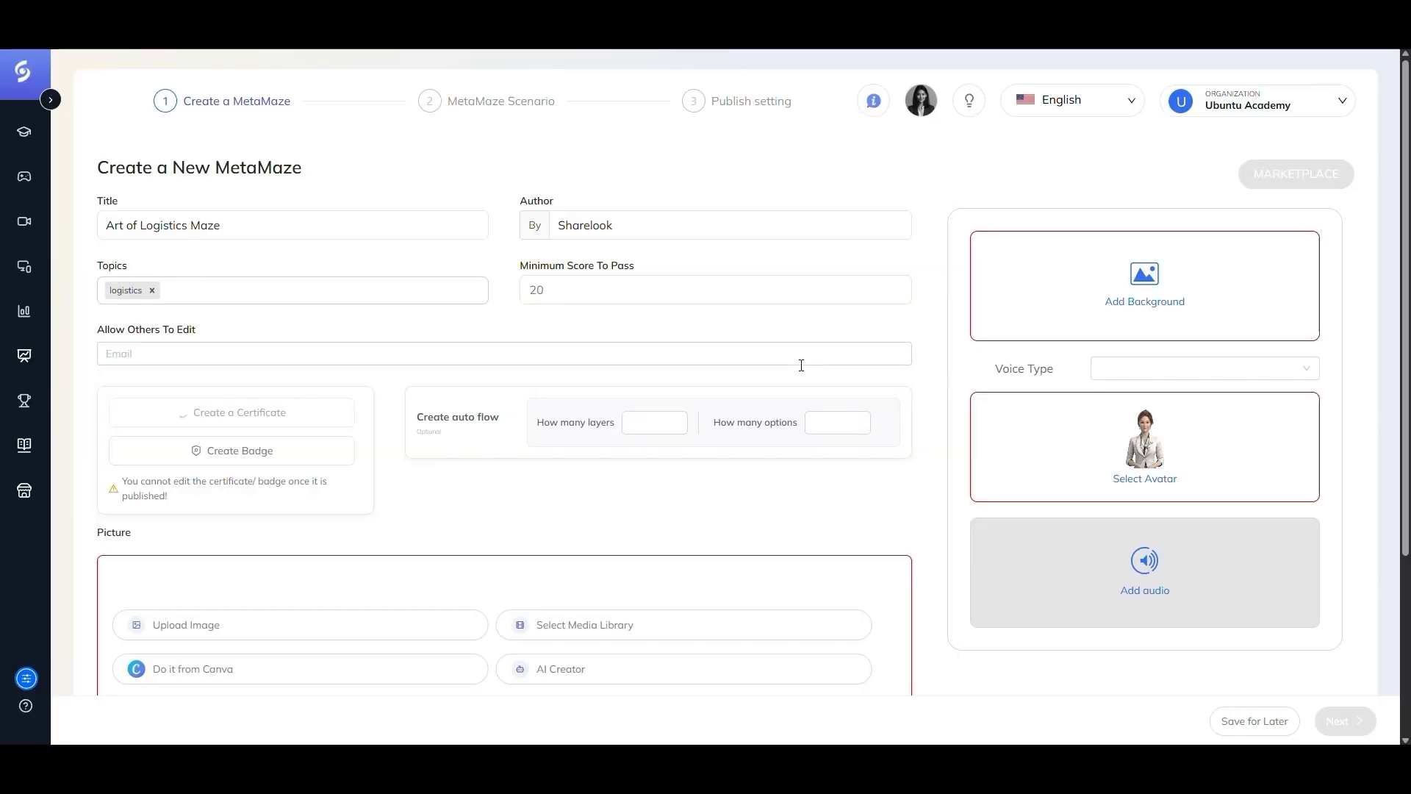
- Create the badge by reusing the saved "Maze" badge from the badge history and save it
{"action": "left_click", "coordinate": [264, 458]}
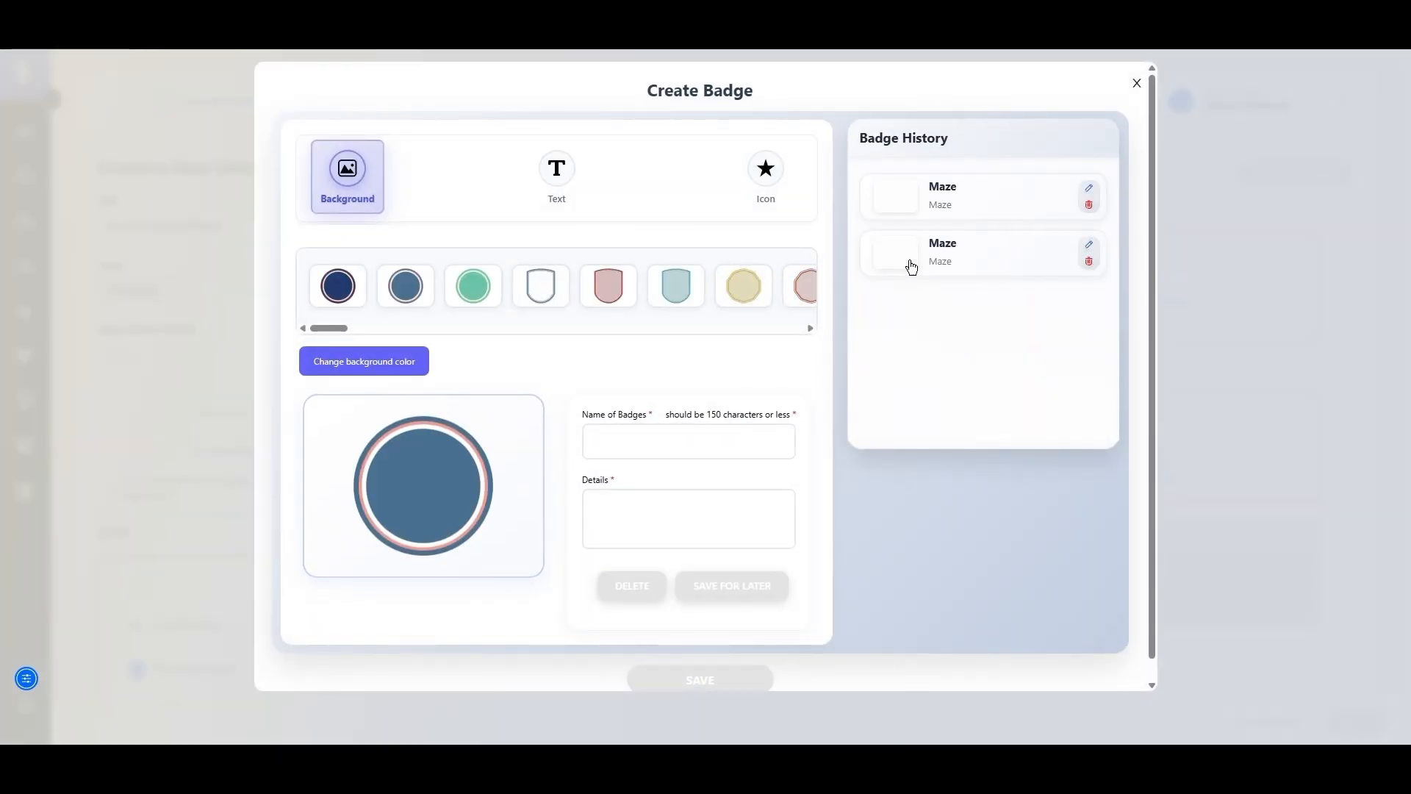
{"action": "left_click", "coordinate": [938, 197]}
{"action": "left_click", "coordinate": [715, 665]}
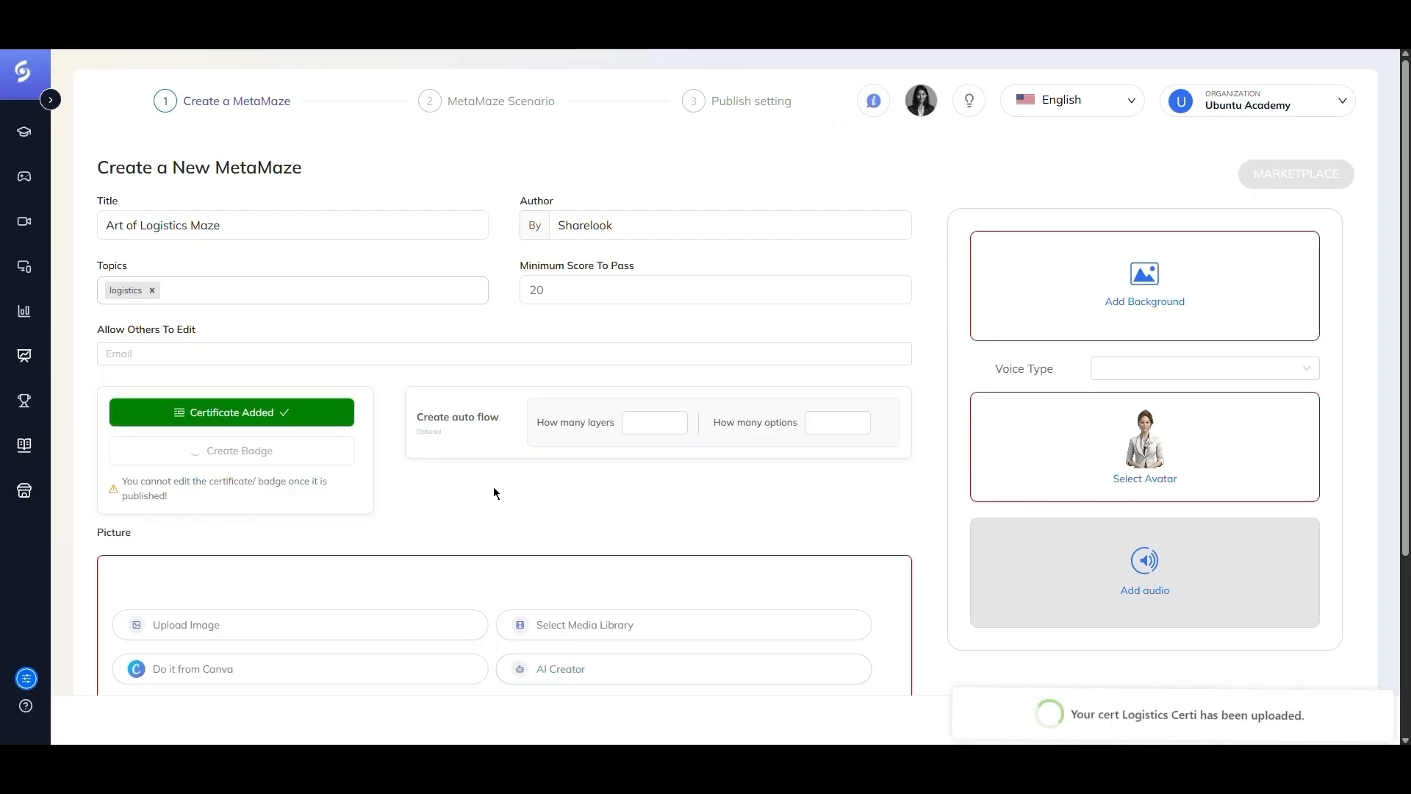
- Pick the logistics illustration from the media library as the MetaMaze picture
{"action": "left_click", "coordinate": [646, 623]}
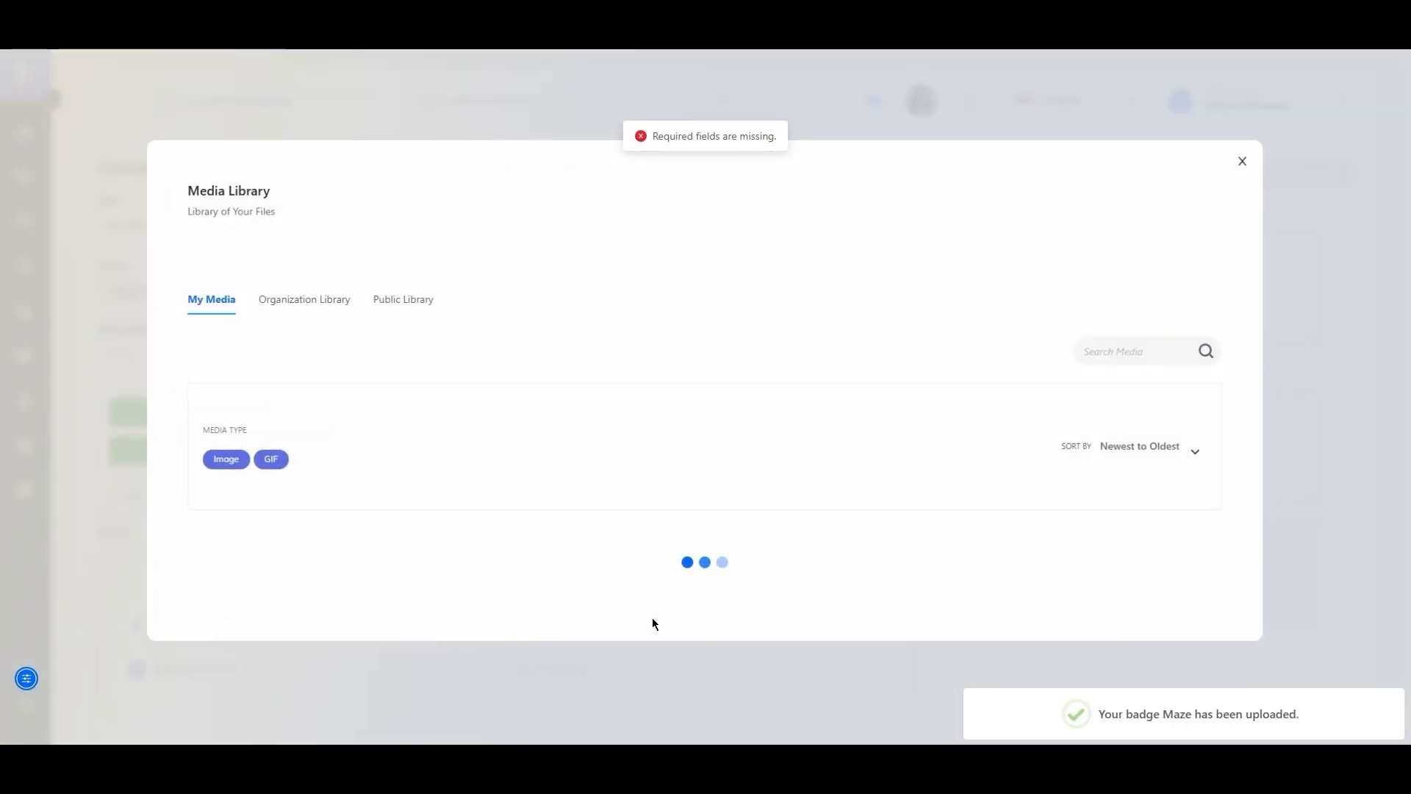
{"action": "left_click", "coordinate": [517, 471]}
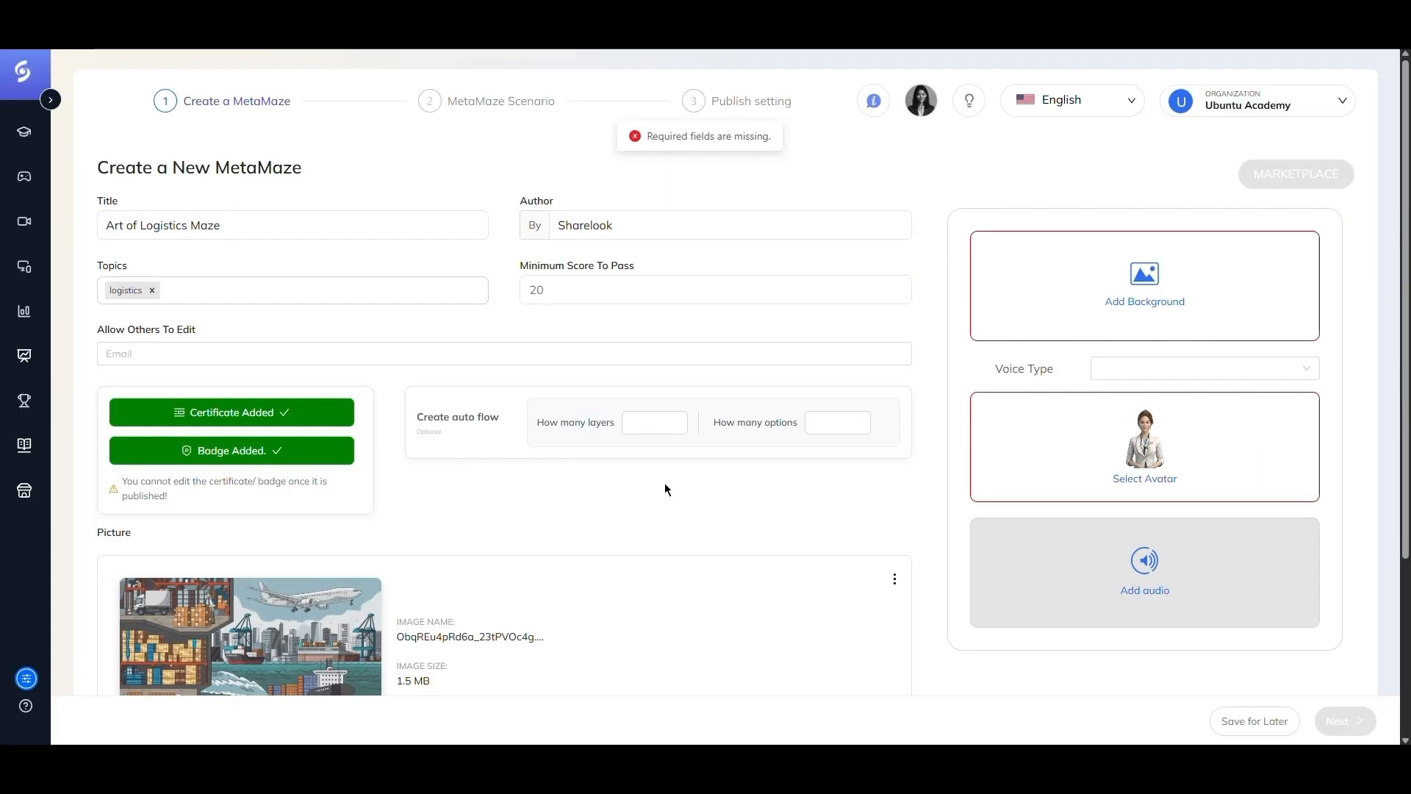
{"action": "scroll", "coordinate": [817, 390], "scroll_direction": "down", "scroll_amount": 2}
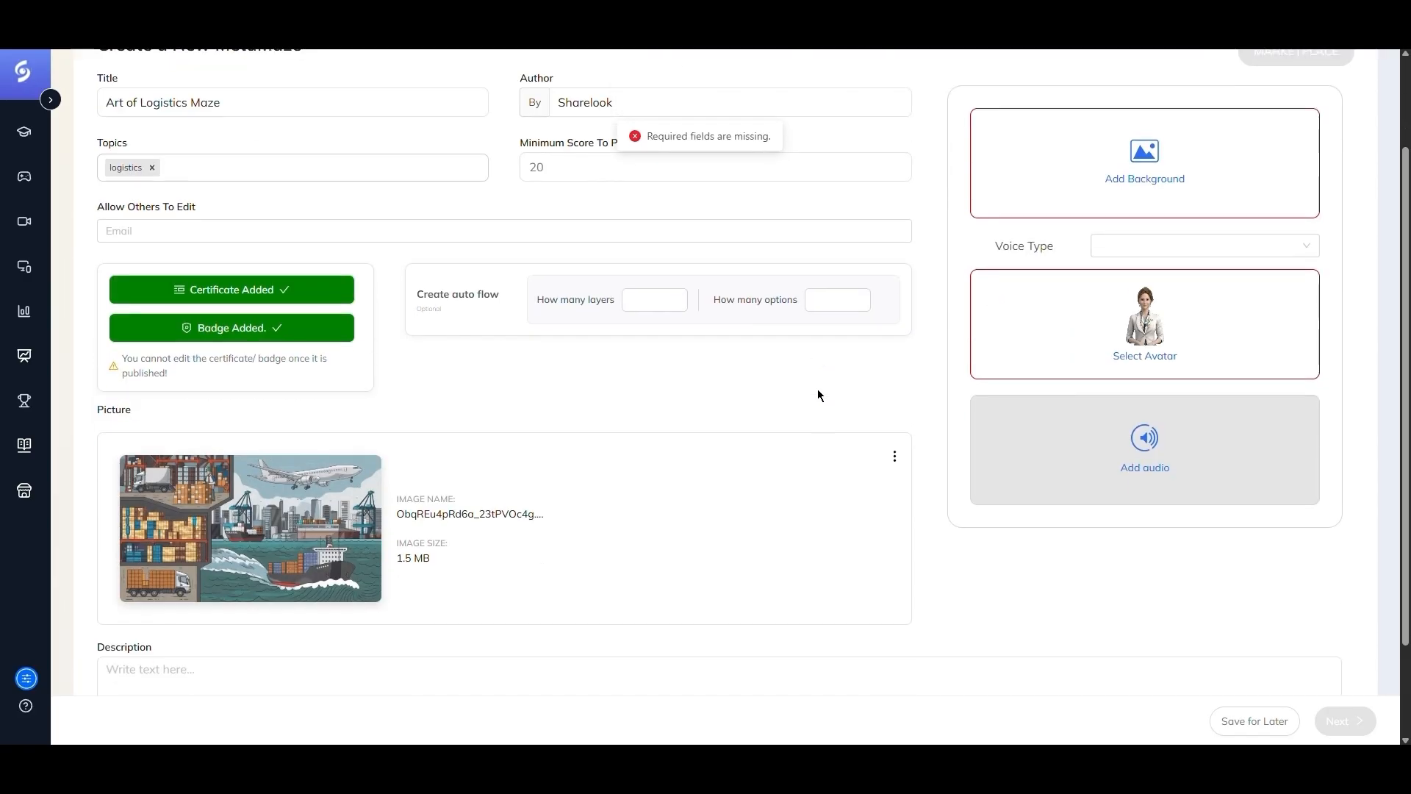
{"action": "scroll", "coordinate": [814, 387], "scroll_direction": "up", "scroll_amount": 2}
- Add the Office2.jpg scene as the MetaMaze background
{"action": "left_click", "coordinate": [1083, 268]}
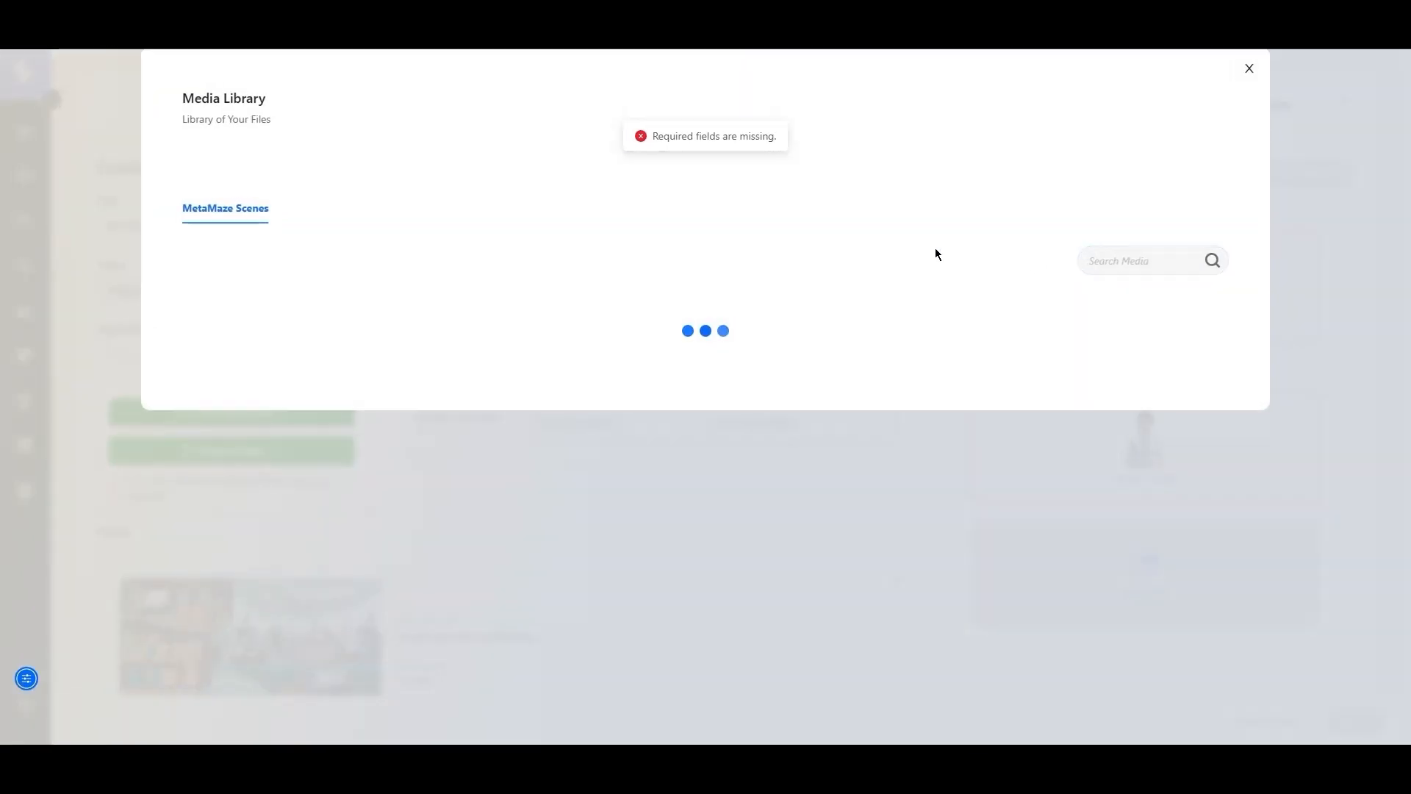
{"action": "scroll", "coordinate": [720, 294], "scroll_direction": "down", "scroll_amount": 2}
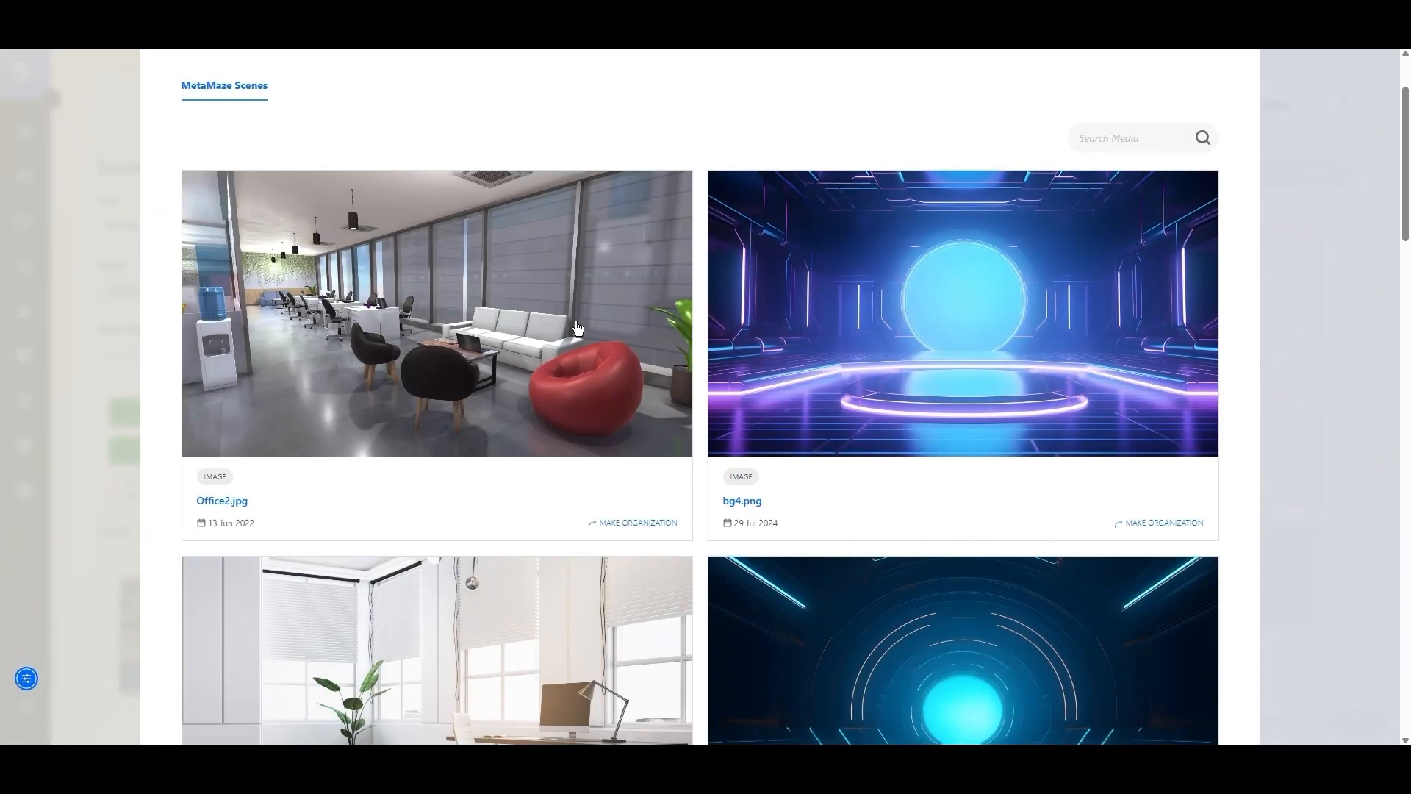
{"action": "left_click", "coordinate": [576, 327]}
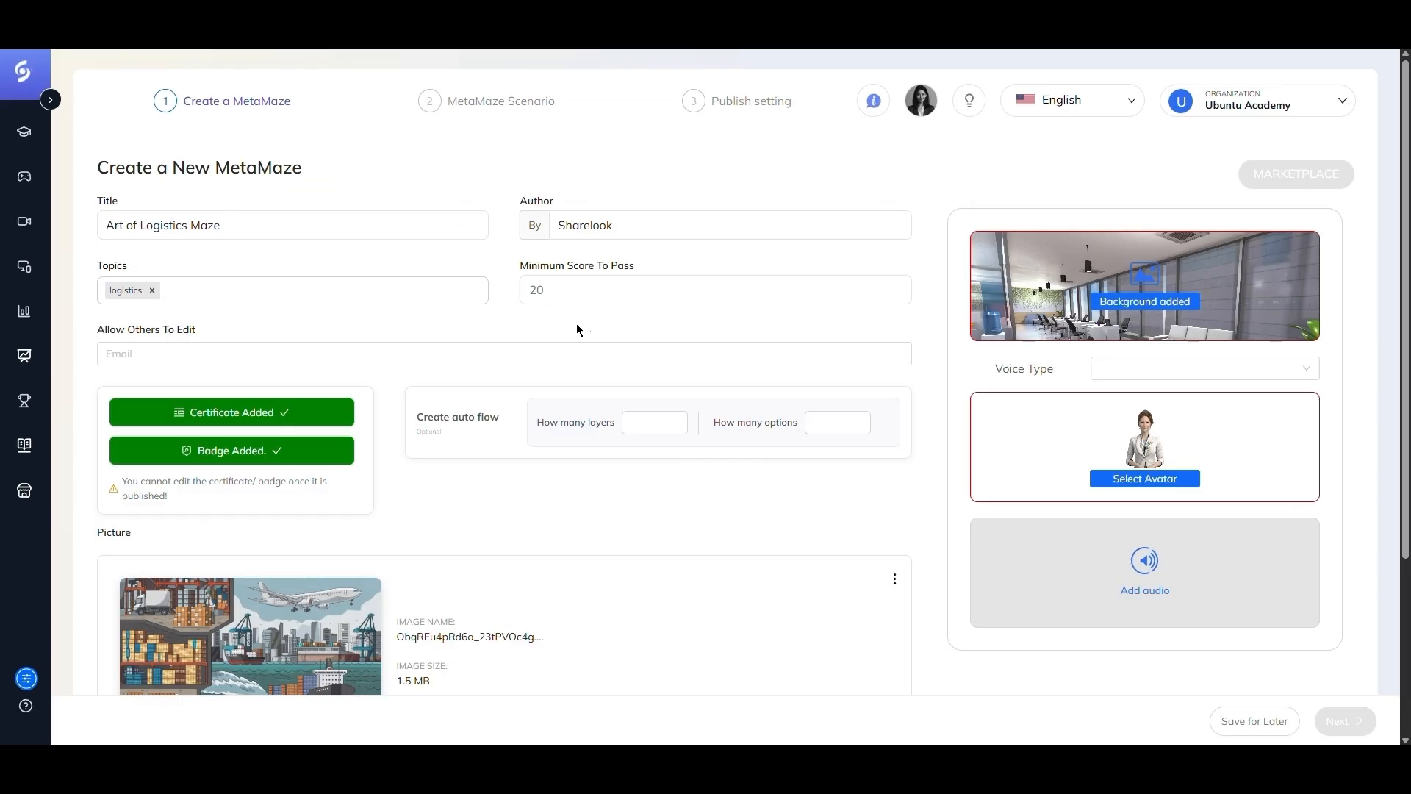
- Set the voice type to Sharelook Premium and the gender to Male
{"action": "left_click", "coordinate": [1154, 376]}
{"action": "left_click", "coordinate": [1136, 432]}
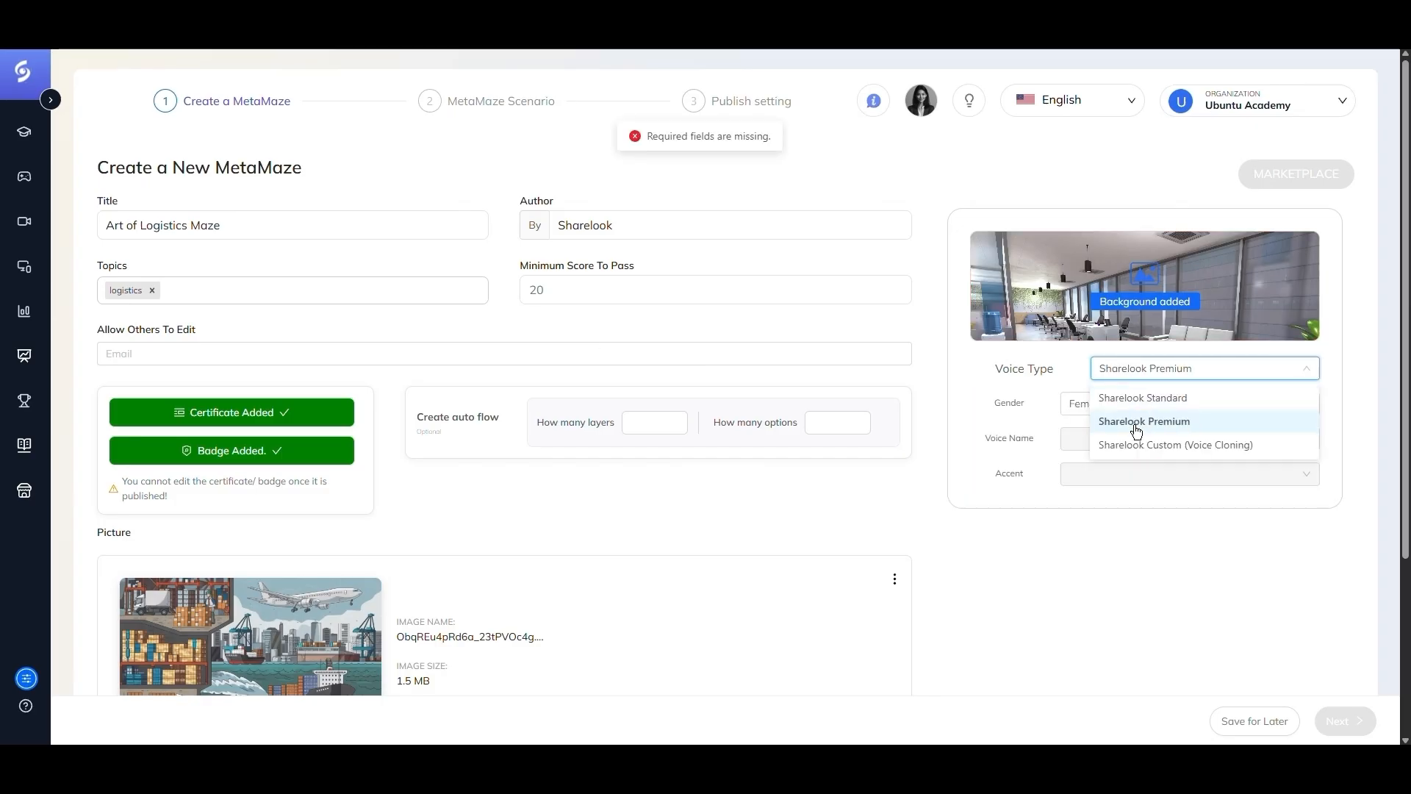
{"action": "left_click", "coordinate": [1097, 404]}
{"action": "left_click", "coordinate": [1095, 432]}
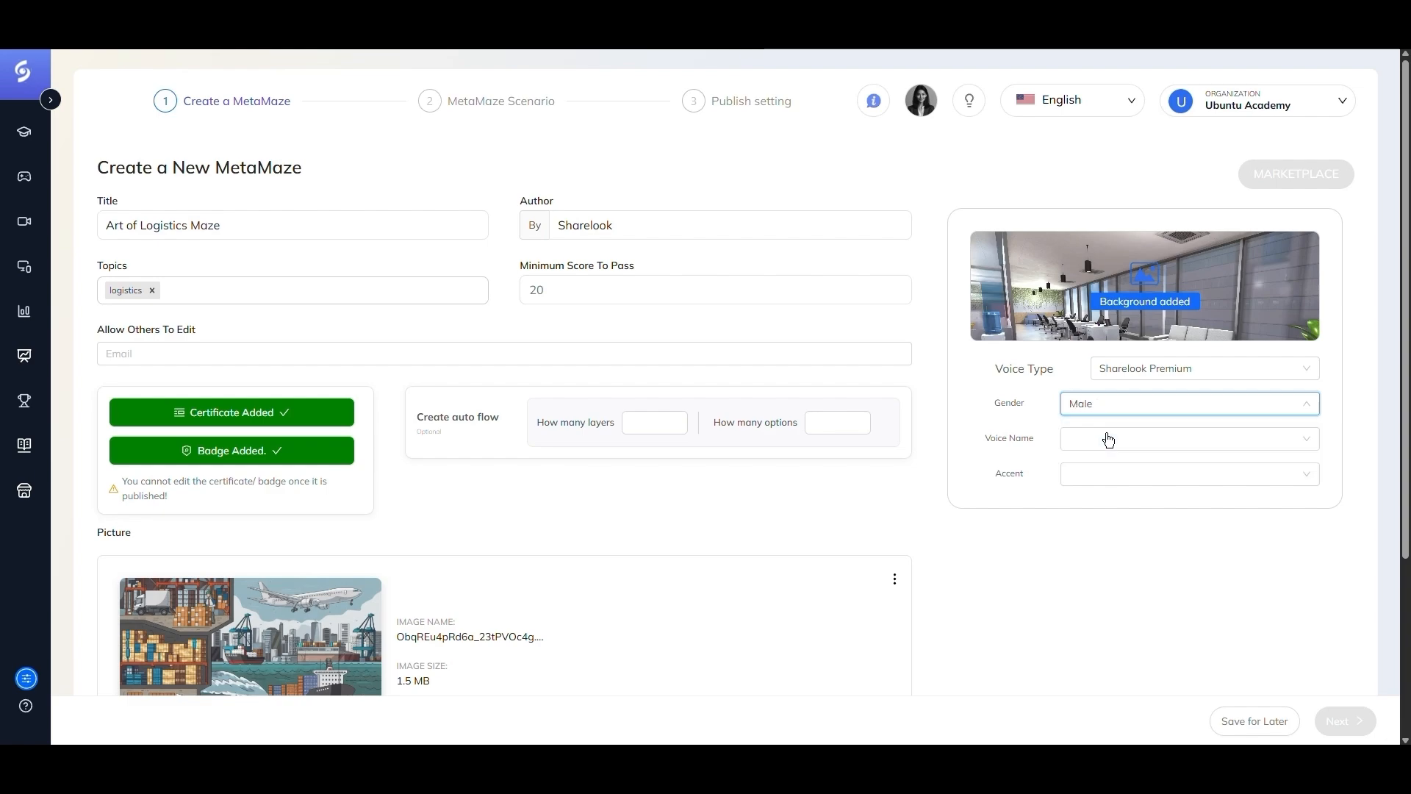
- Choose the voice Eric with an American accent
{"action": "left_click", "coordinate": [1134, 439]}
{"action": "scroll", "coordinate": [1133, 474], "scroll_direction": "down", "scroll_amount": 2}
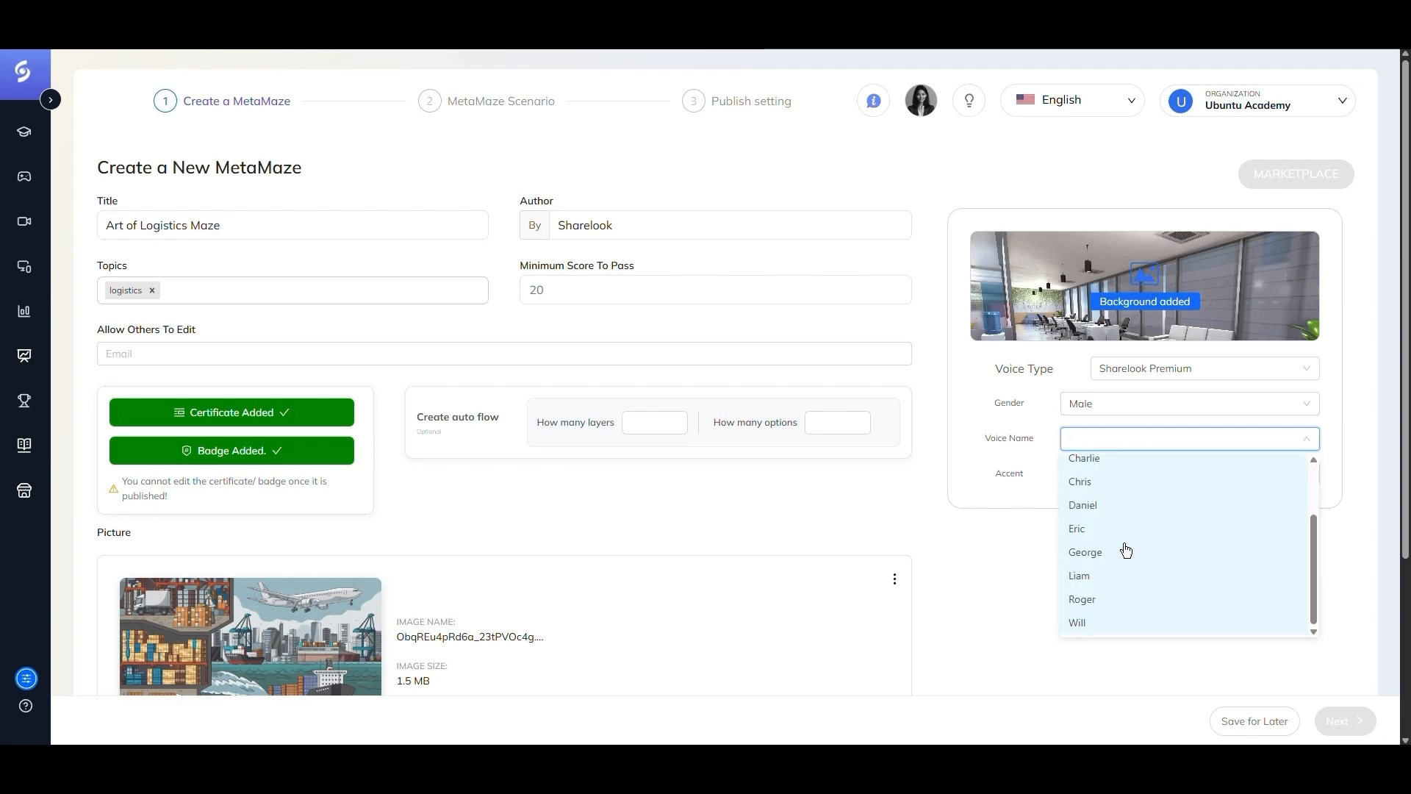
{"action": "left_click", "coordinate": [1101, 530]}
{"action": "left_click", "coordinate": [1092, 476]}
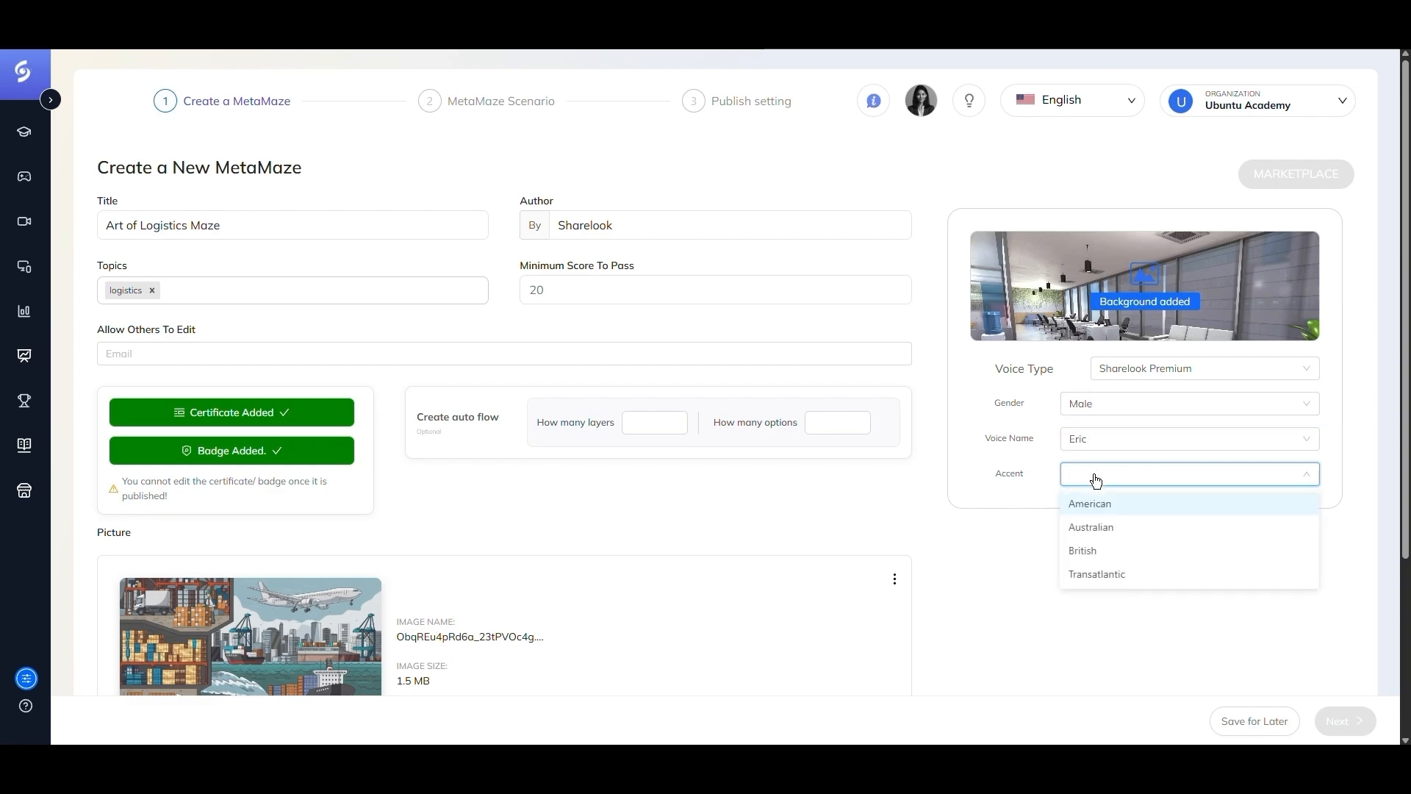
{"action": "left_click", "coordinate": [1091, 500]}
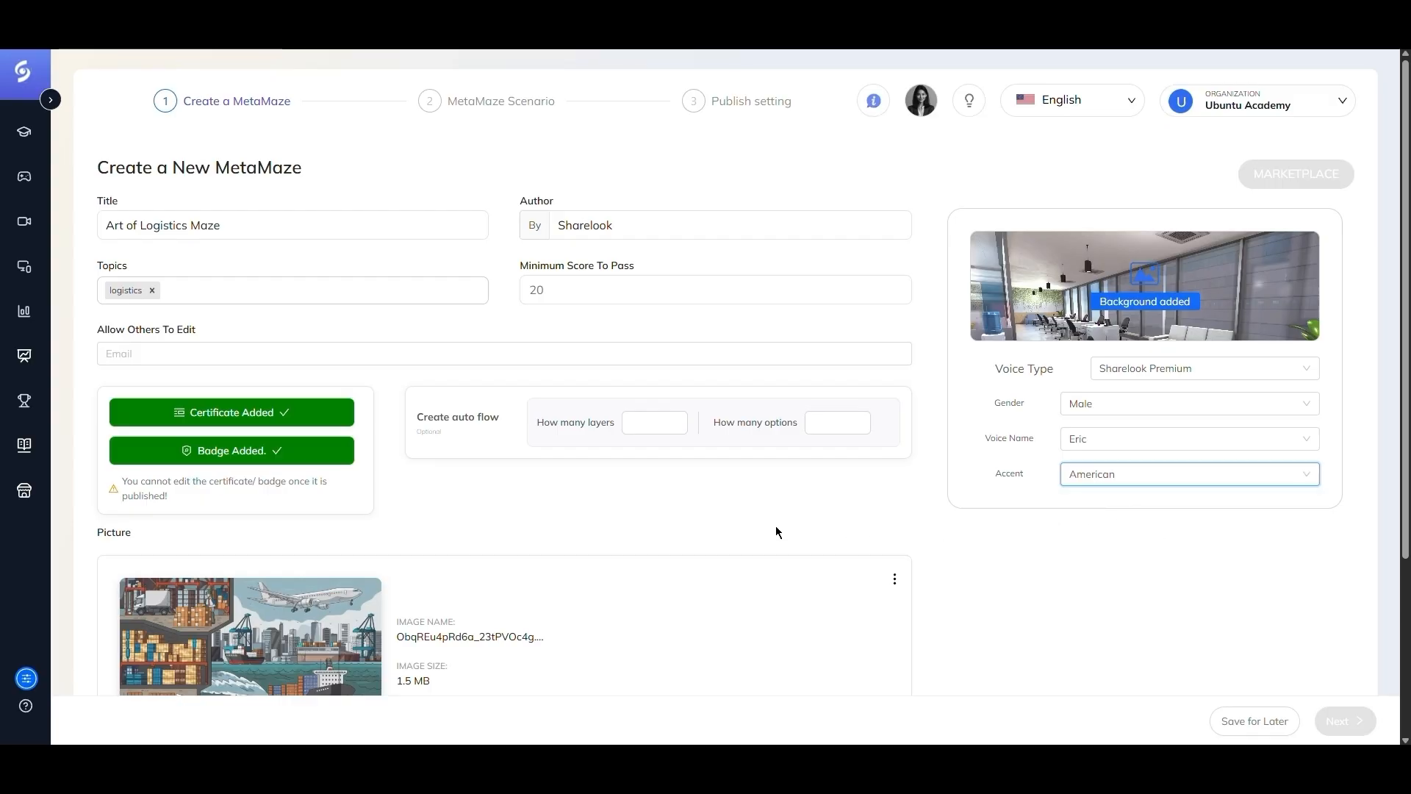
- Enter the description "Art of Logistics Maze."
{"action": "scroll", "coordinate": [689, 507], "scroll_direction": "down", "scroll_amount": 3}
{"action": "left_click", "coordinate": [300, 569]}
{"action": "type", "text": "Art of Logistics Maze."}
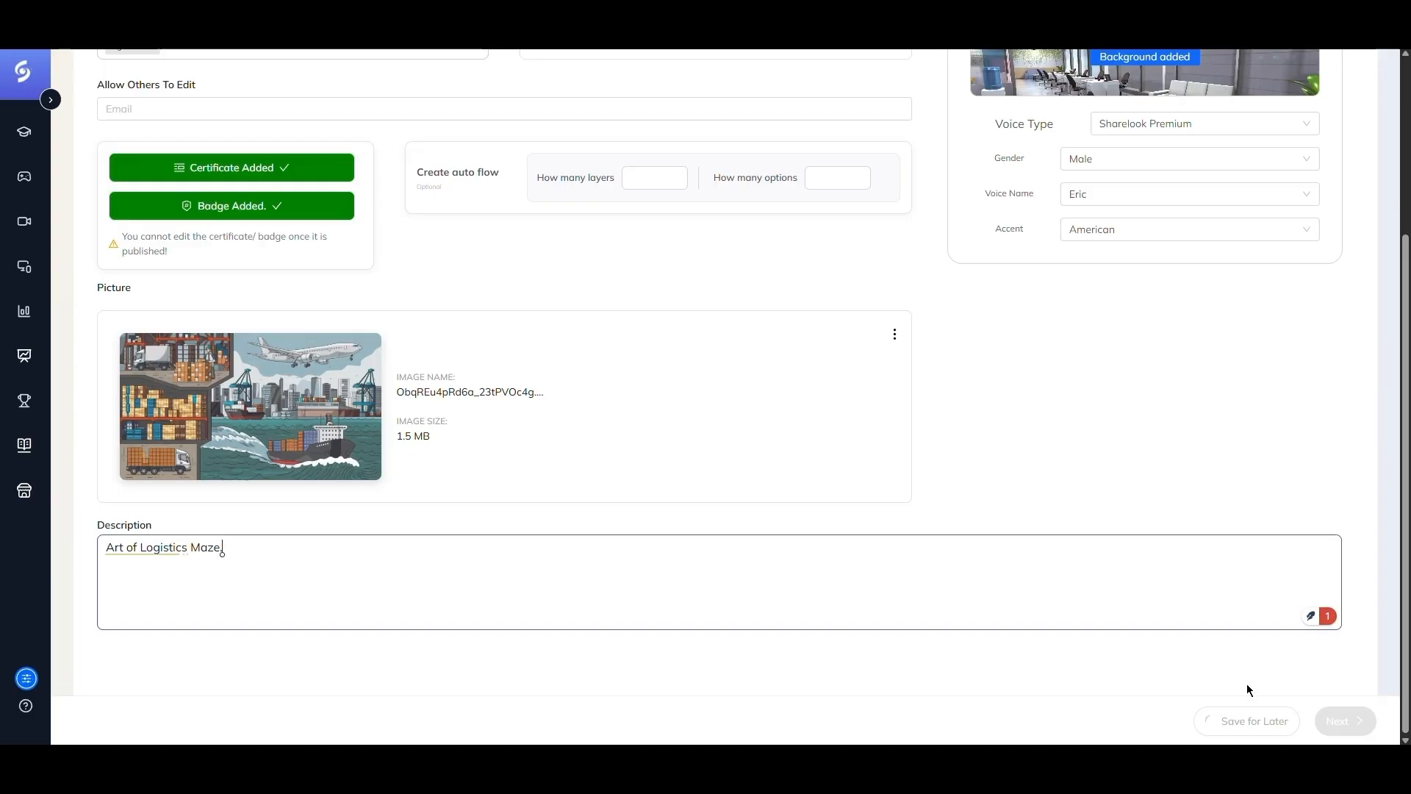
- Proceed to the next stage and choose AI Metamaze Generation
{"action": "left_click", "coordinate": [1356, 723]}
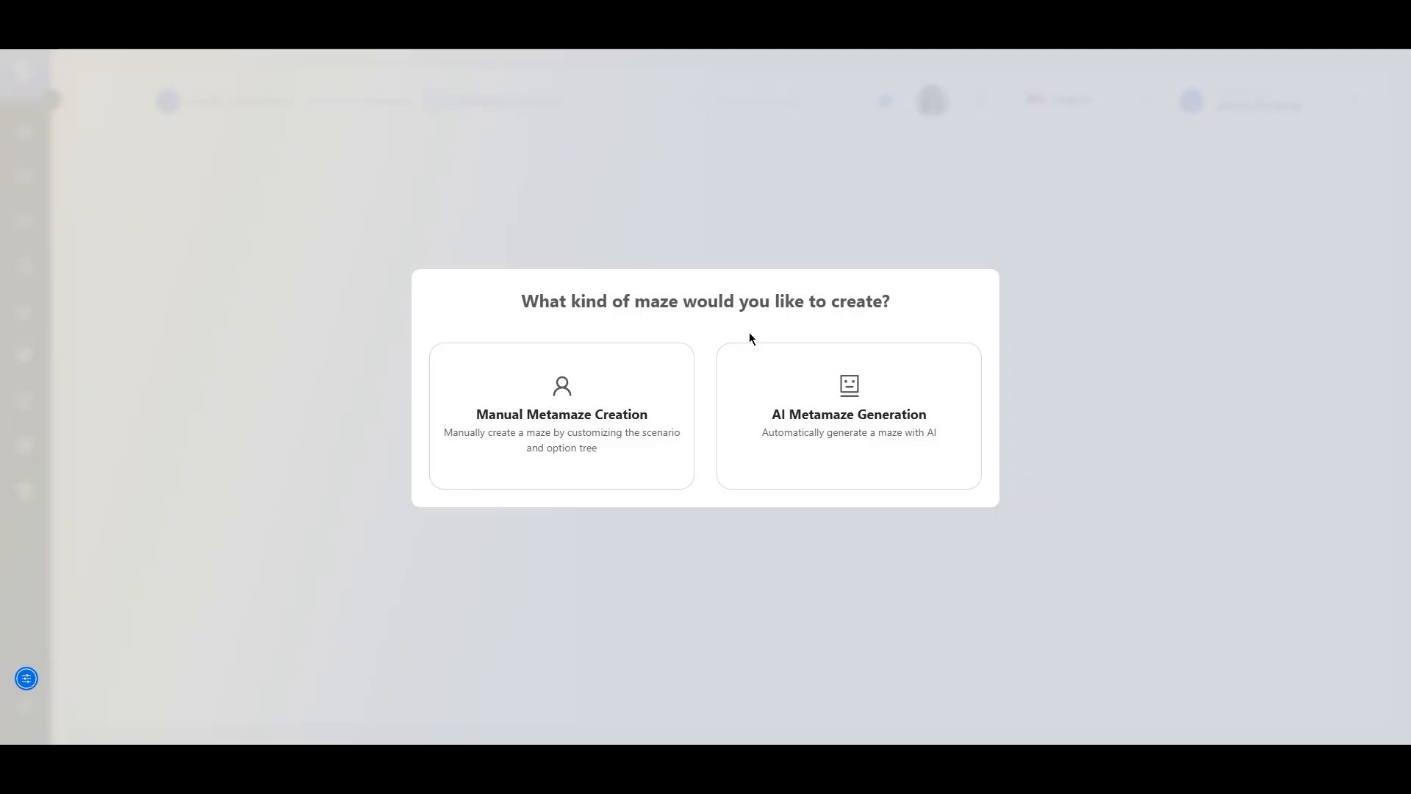
{"action": "left_click", "coordinate": [814, 422]}
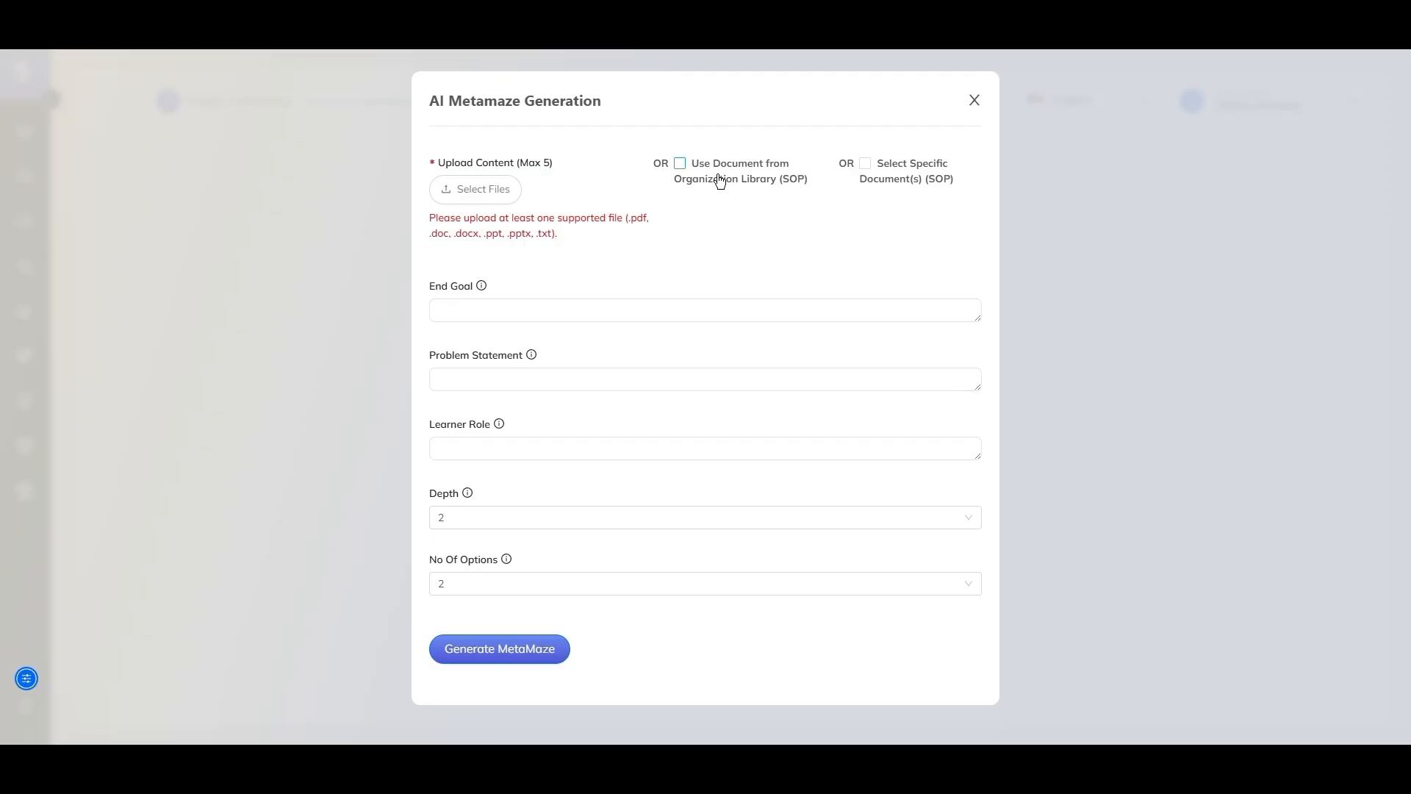
- Upload the file Art of Logistics.pdf as the generation content
{"action": "left_click", "coordinate": [905, 178]}
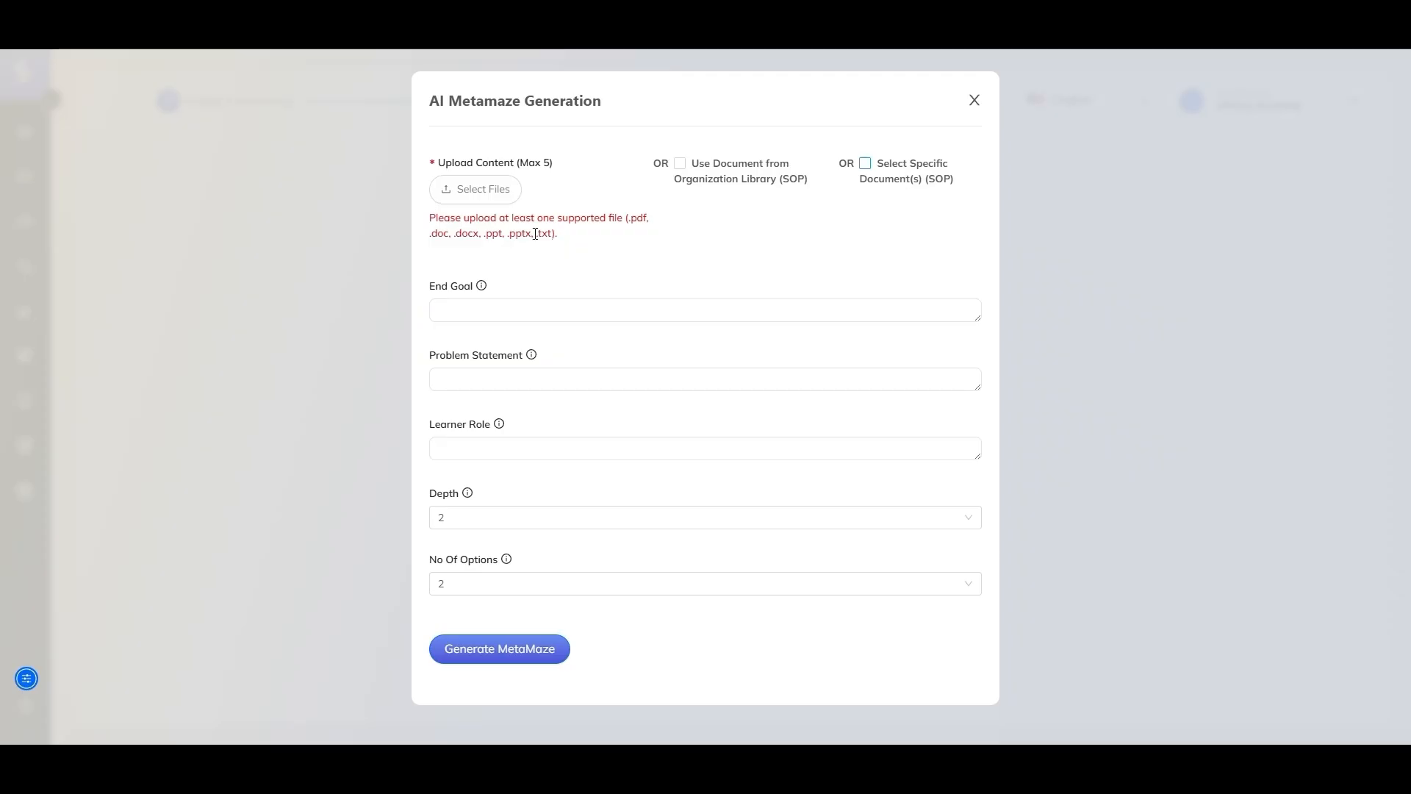
{"action": "left_click", "coordinate": [482, 196]}
{"action": "left_click", "coordinate": [284, 128]}
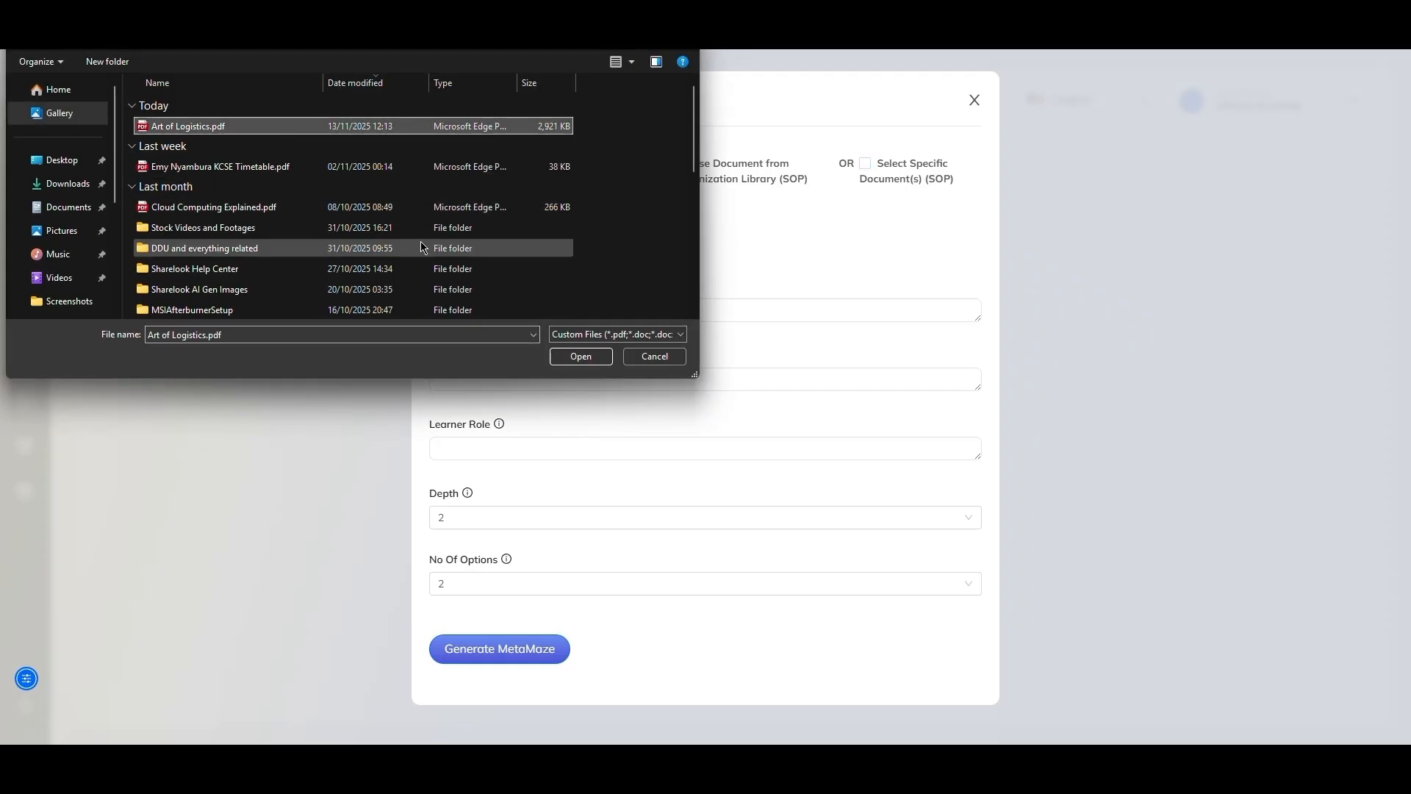
{"action": "left_click", "coordinate": [570, 356]}
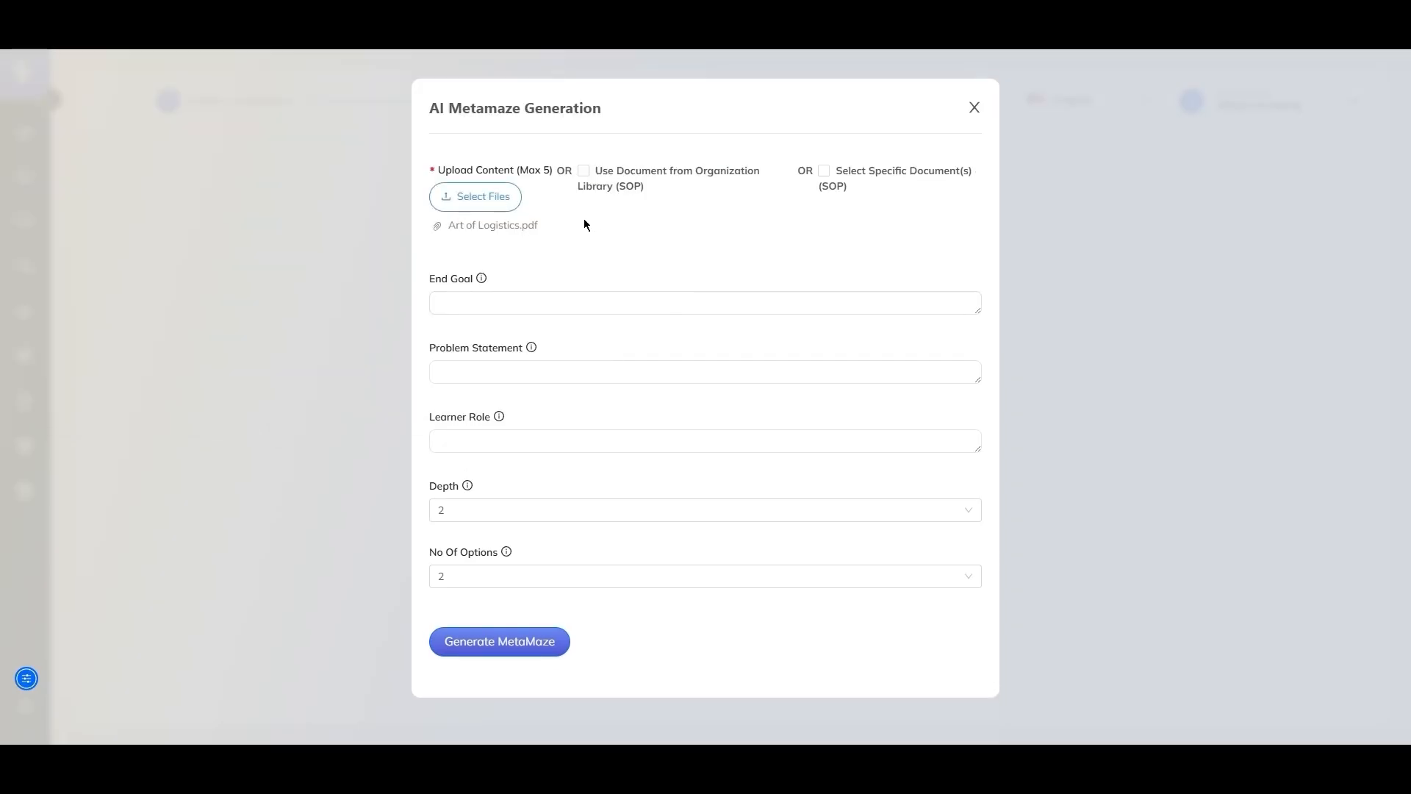
- Set the end goal to "The learner should be able to understand the basics of logistics and its importance in our industry."
{"action": "left_click", "coordinate": [491, 307]}
{"action": "type", "text": "The learner should be able to understand the basics of logistics and its improtance"}
{"action": "key", "text": "BackSpace"}
{"action": "key", "text": "BackSpace"}
{"action": "key", "text": "BackSpace"}
{"action": "key", "text": "BackSpace"}
{"action": "key", "text": "BackSpace"}
{"action": "key", "text": "BackSpace"}
{"action": "key", "text": "BackSpace"}
{"action": "type", "text": "ortance in our industry."}
- Enter the problem statement "A student from the Logistics Class with a keen eye for how logistics works." and learner role Beginner
{"action": "left_click", "coordinate": [501, 374]}
{"action": "type", "text": "A student from the Logistics Class with a keen eye for how logistics works."}
{"action": "left_click", "coordinate": [498, 441]}
{"action": "type", "text": "Beginner"}
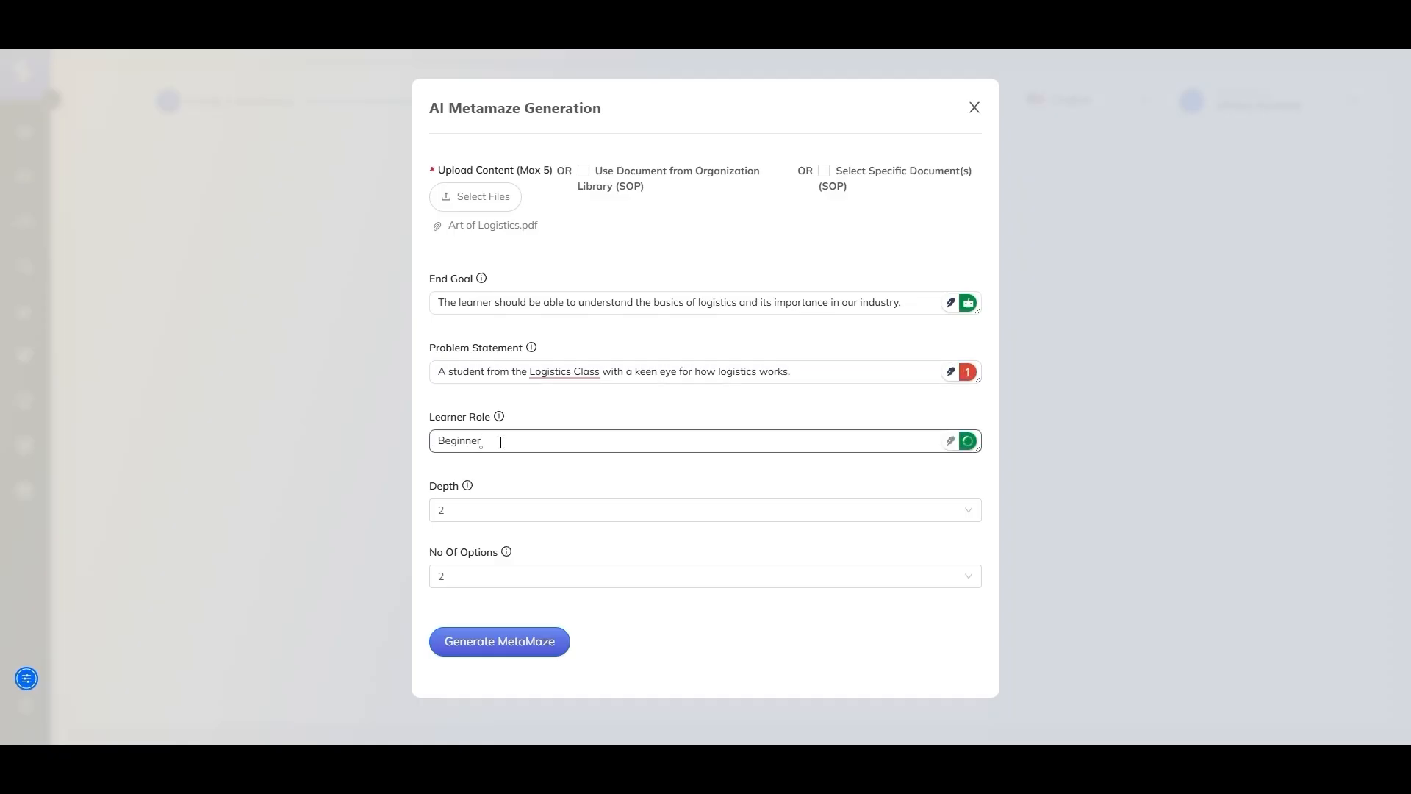
- Generate the MetaMaze with depth 2 and 2 options
{"action": "mouse_move", "coordinate": [469, 486]}
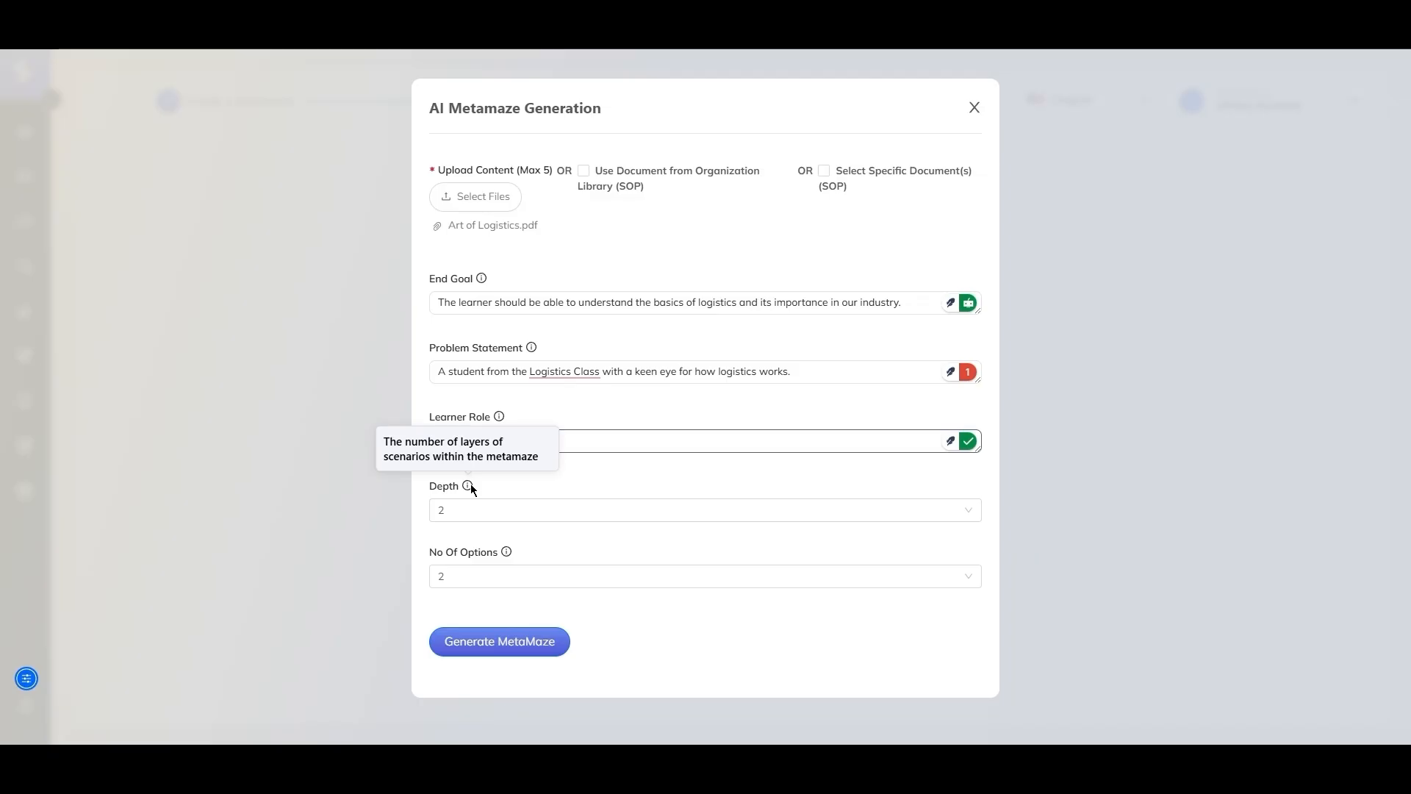
{"action": "mouse_move", "coordinate": [506, 551]}
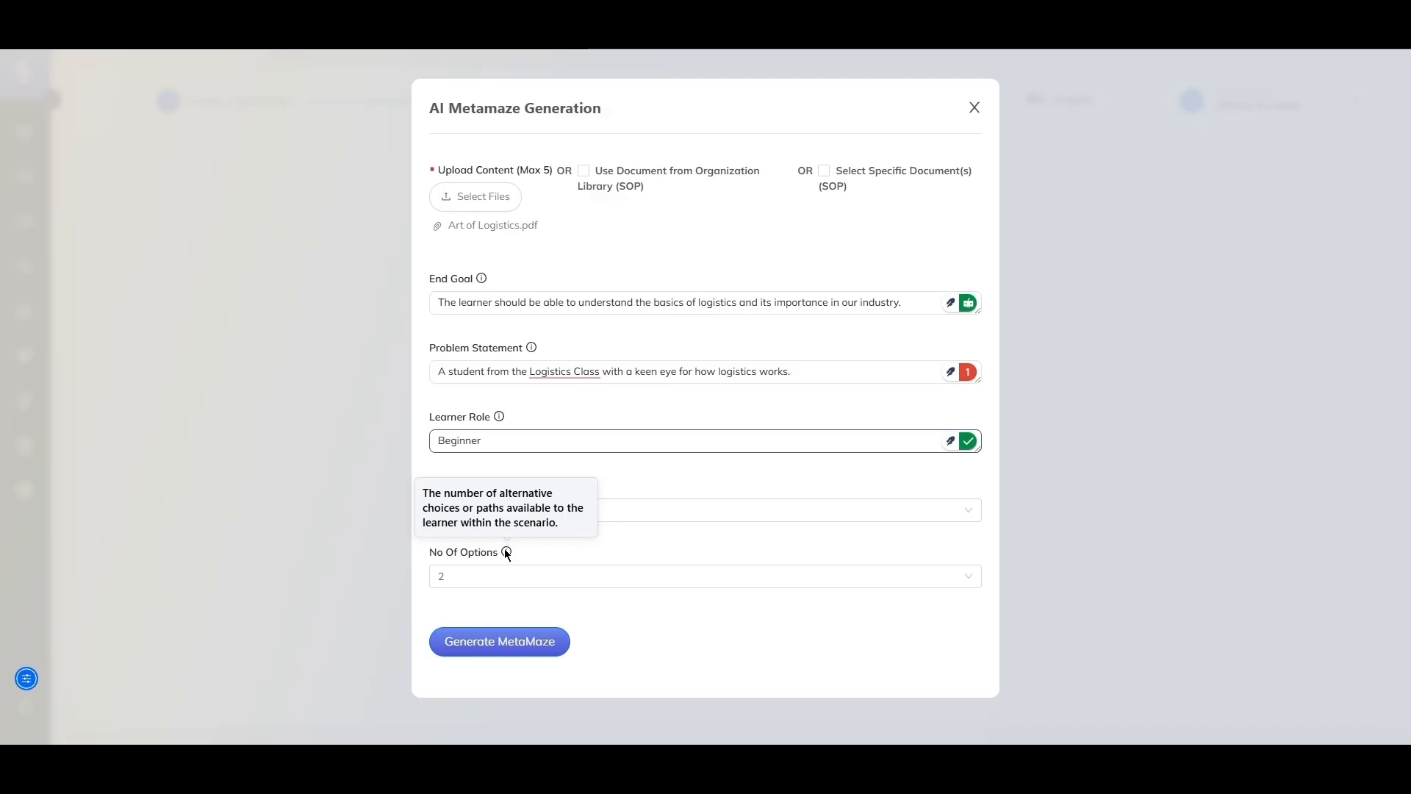
{"action": "left_click", "coordinate": [526, 643]}
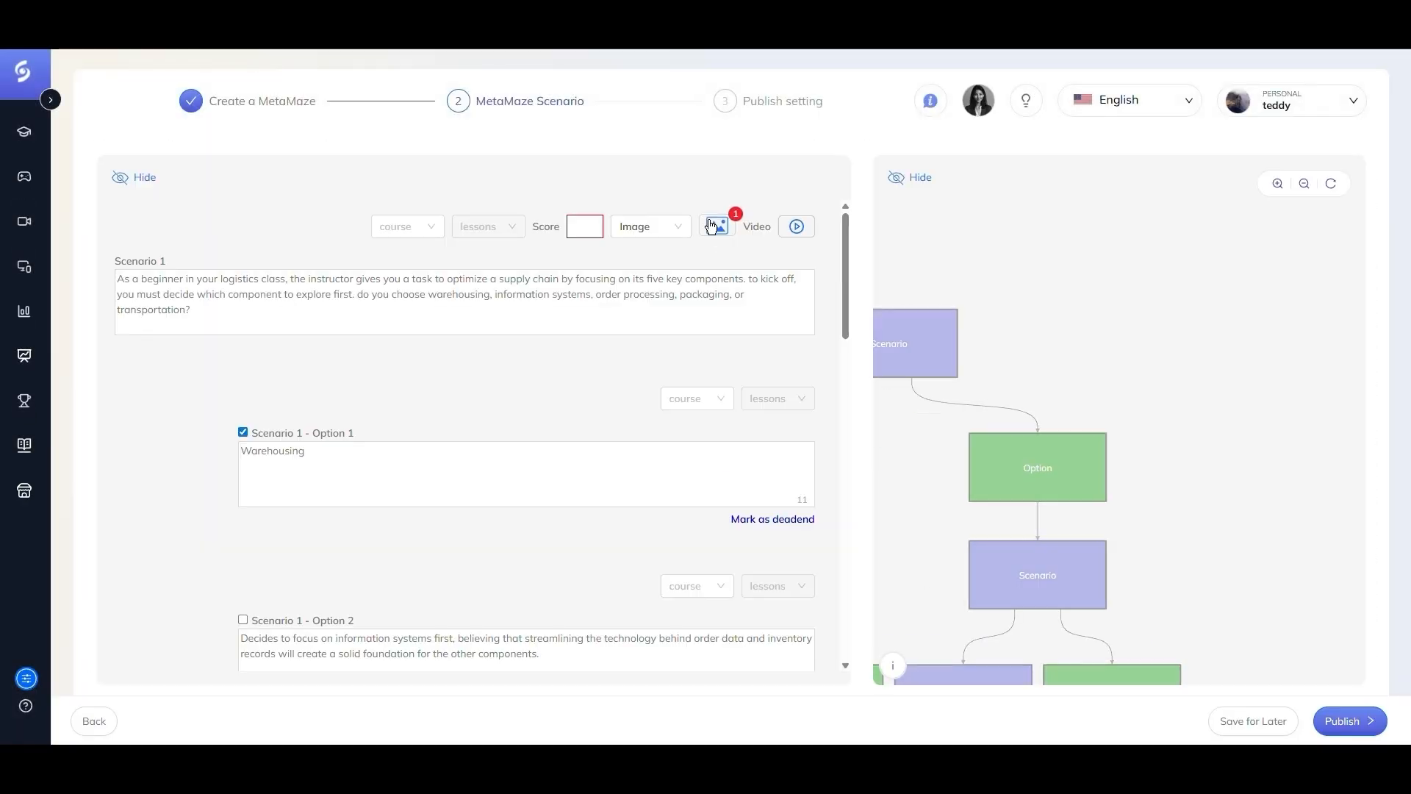
- Set Scenario 1's score to 5
{"action": "scroll", "coordinate": [1035, 280], "scroll_direction": "down", "scroll_amount": 3}
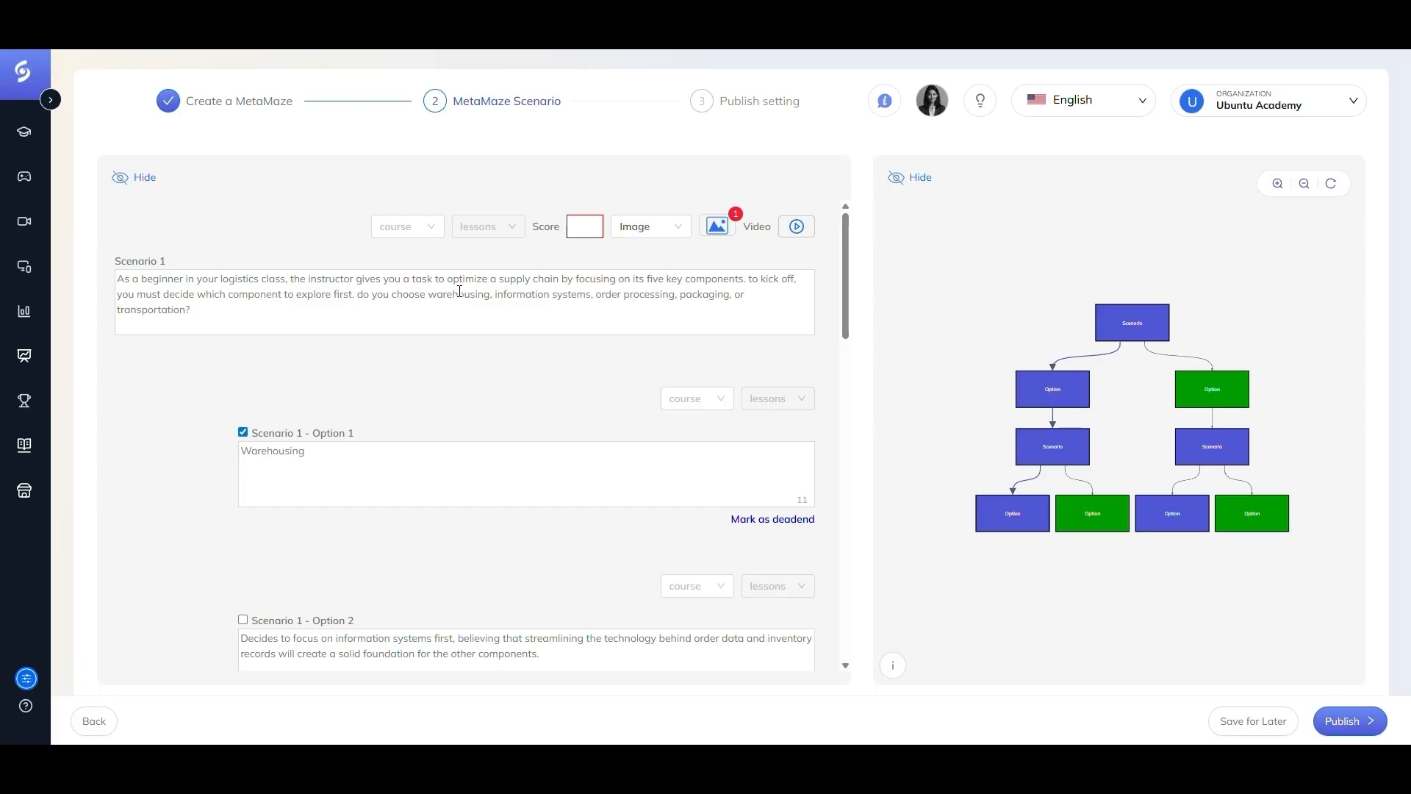
{"action": "left_click", "coordinate": [593, 222]}
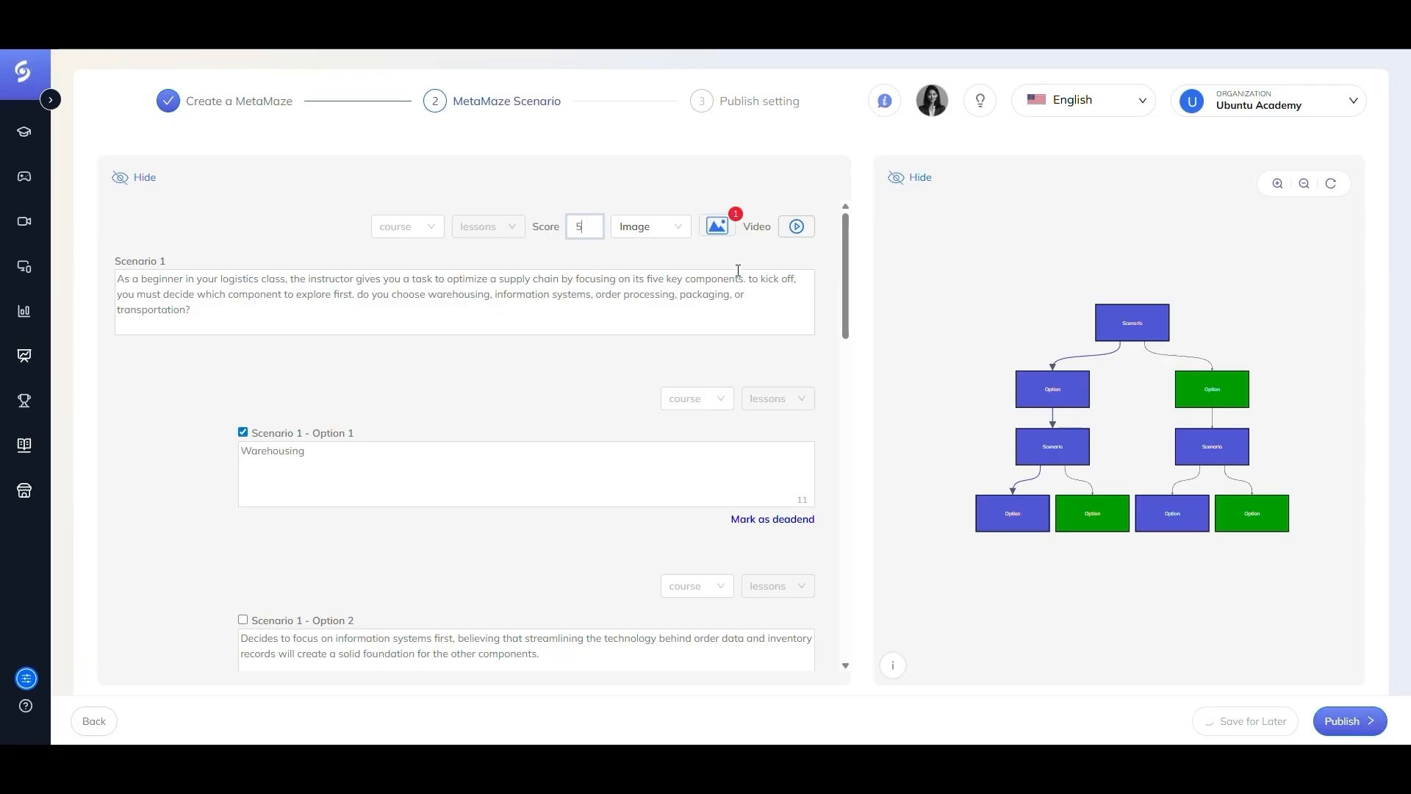
- Review Scenario 1's selected image, then set Scenario 2's score to 5
{"action": "left_click", "coordinate": [716, 226]}
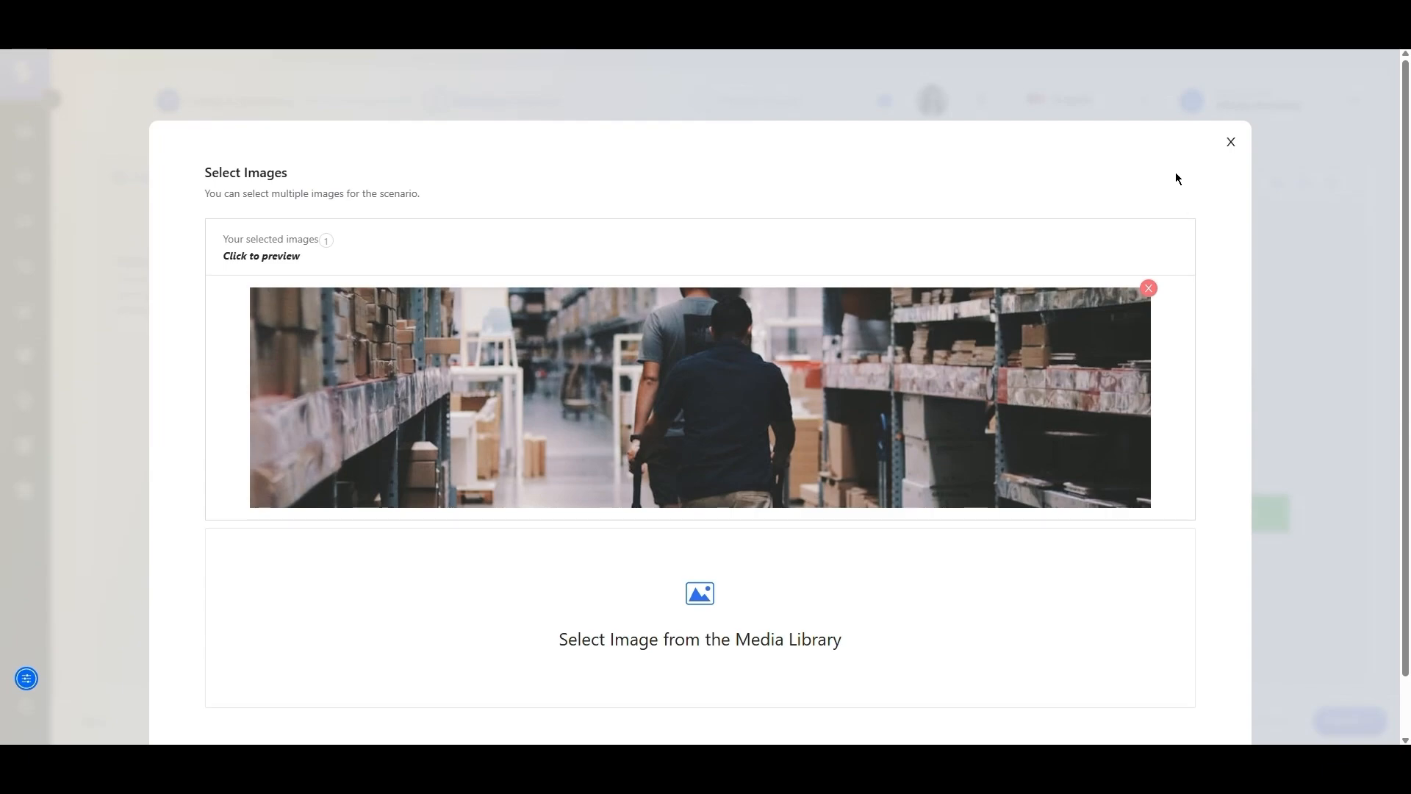
{"action": "left_click", "coordinate": [1231, 143]}
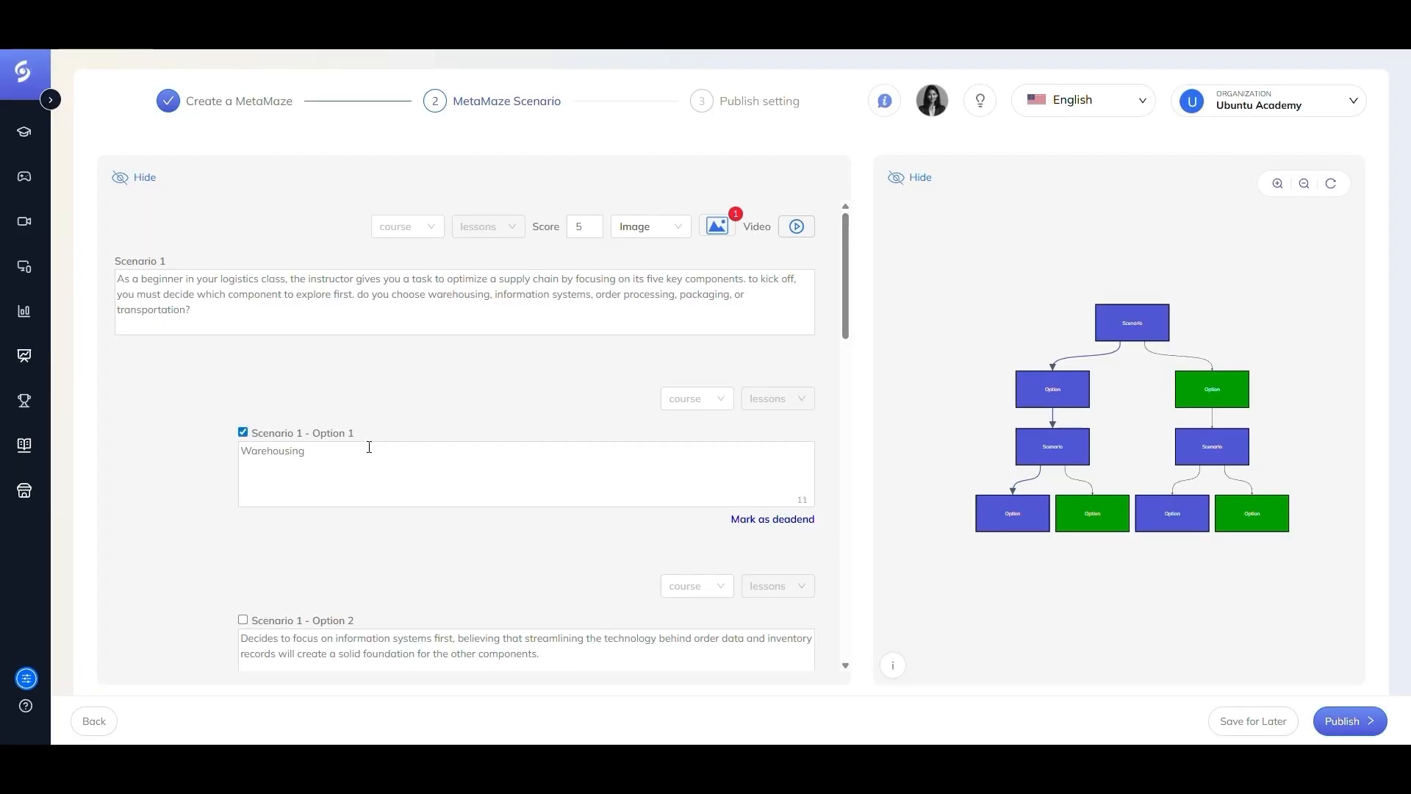
{"action": "scroll", "coordinate": [370, 452], "scroll_direction": "down", "scroll_amount": 3}
{"action": "scroll", "coordinate": [349, 415], "scroll_direction": "down", "scroll_amount": 2}
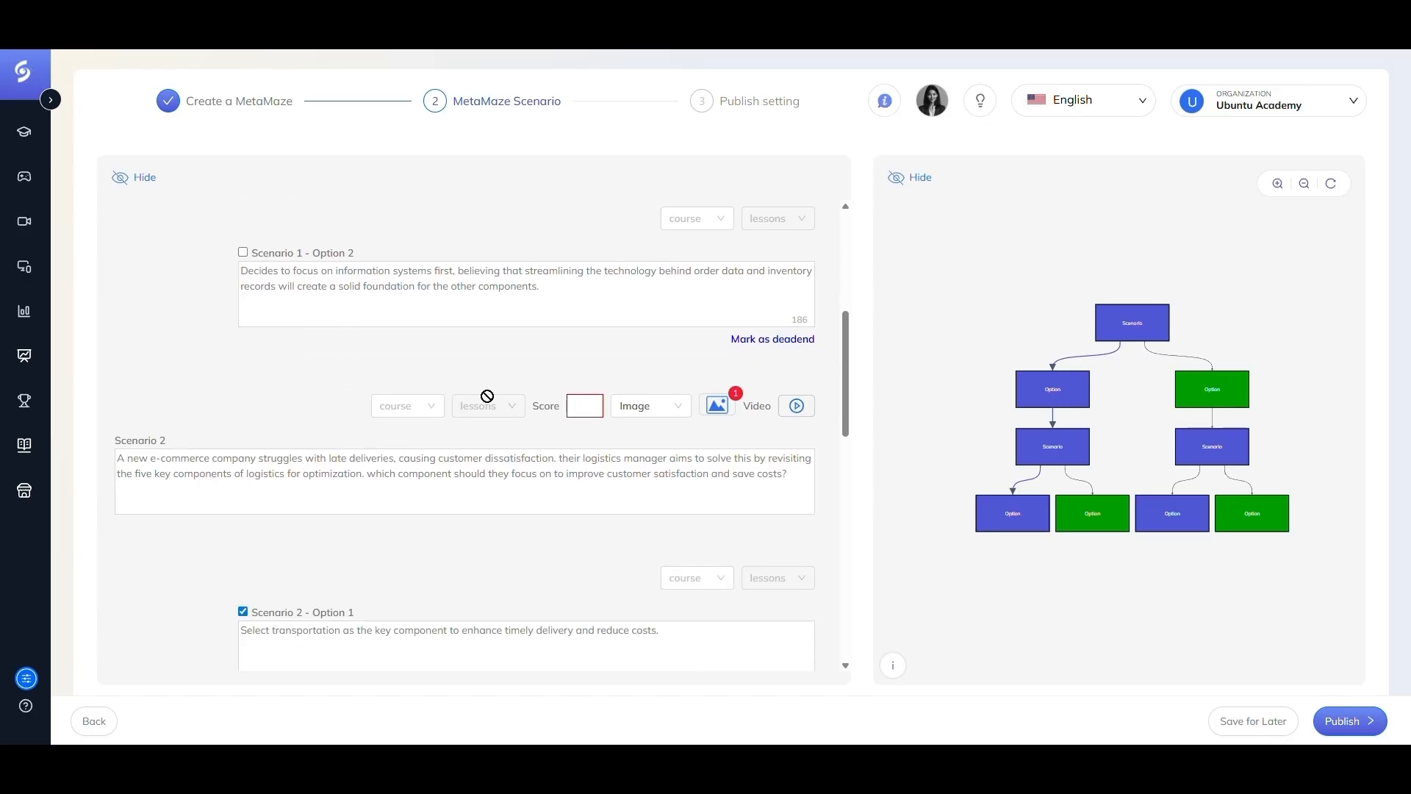
{"action": "left_click", "coordinate": [580, 405]}
{"action": "type", "text": "5"}
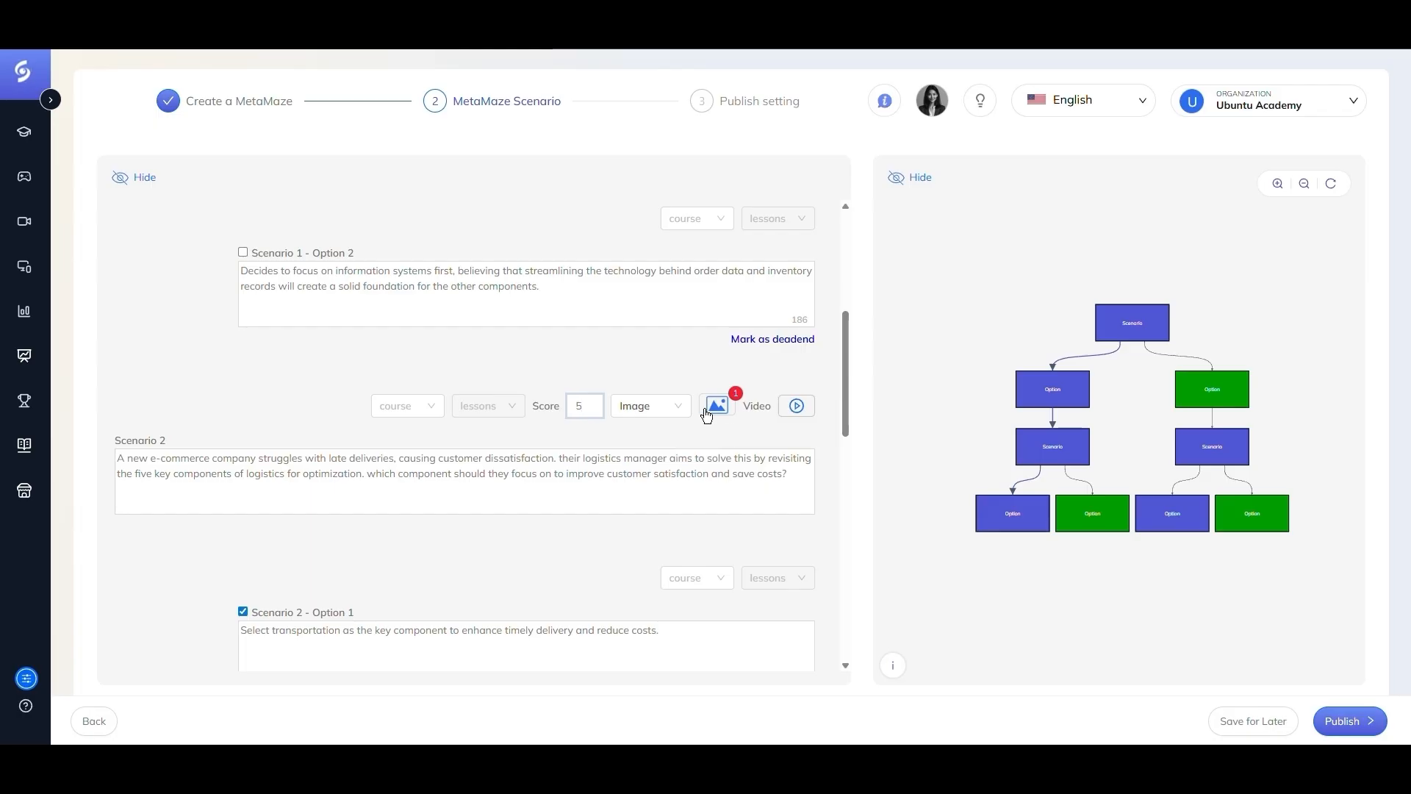
- Set Scenario 3's score to 5
{"action": "scroll", "coordinate": [288, 535], "scroll_direction": "down", "scroll_amount": 8}
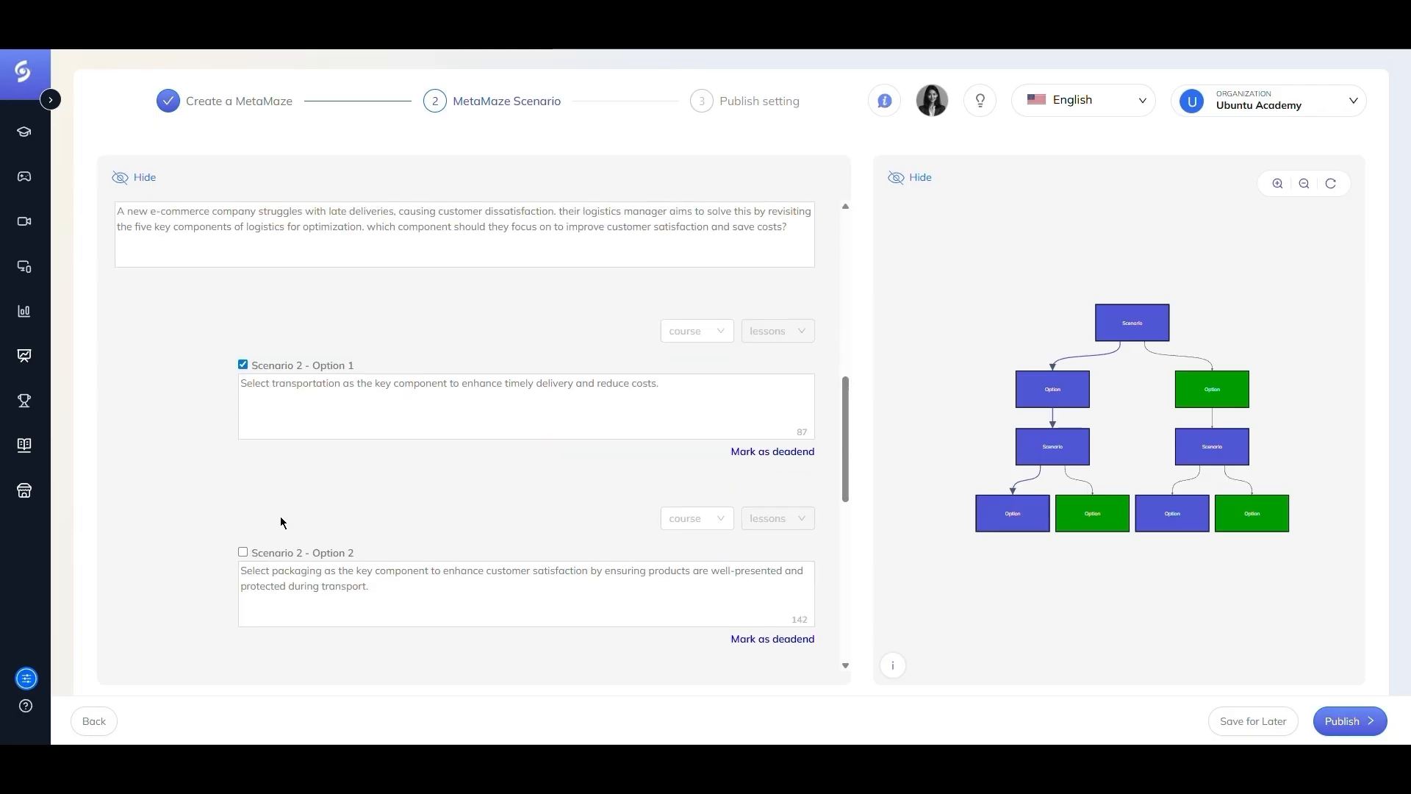
{"action": "left_click", "coordinate": [585, 341]}
{"action": "type", "text": "5"}
{"action": "scroll", "coordinate": [428, 381], "scroll_direction": "down", "scroll_amount": 4}
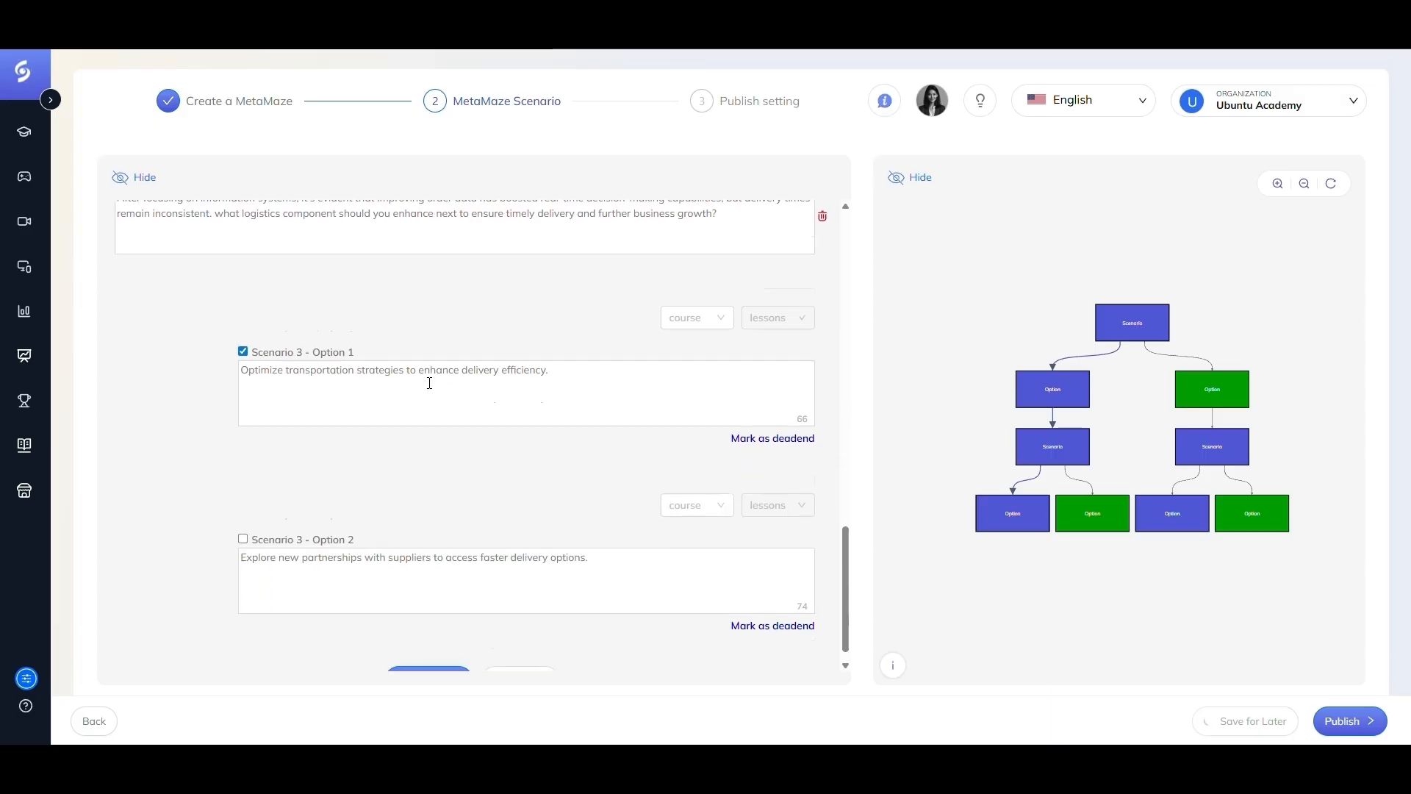
- Examine the maze tree preview by hiding each panel and zooming, resetting and panning the tree
{"action": "scroll", "coordinate": [381, 543], "scroll_direction": "up", "scroll_amount": 4}
{"action": "scroll", "coordinate": [381, 544], "scroll_direction": "up", "scroll_amount": 8}
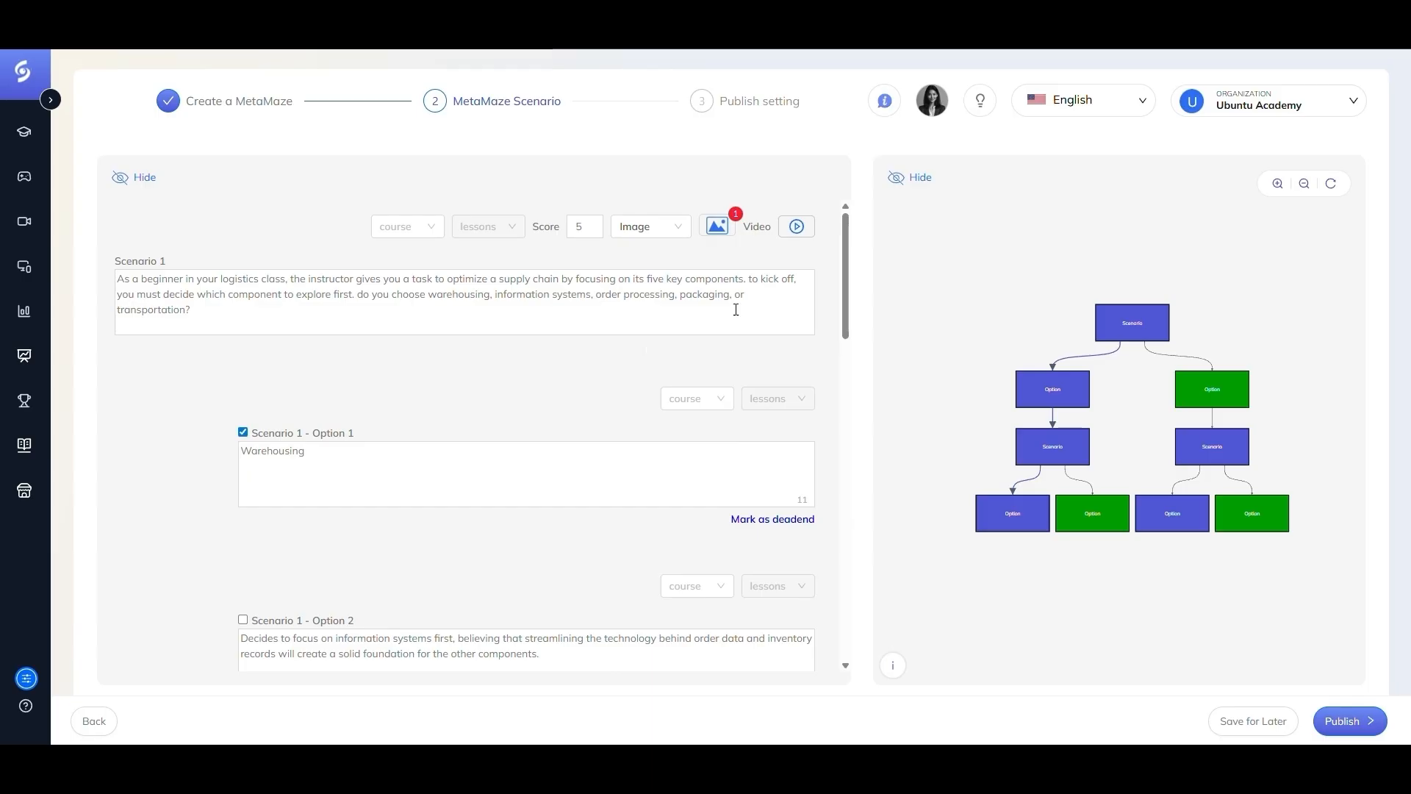
{"action": "left_click", "coordinate": [896, 179]}
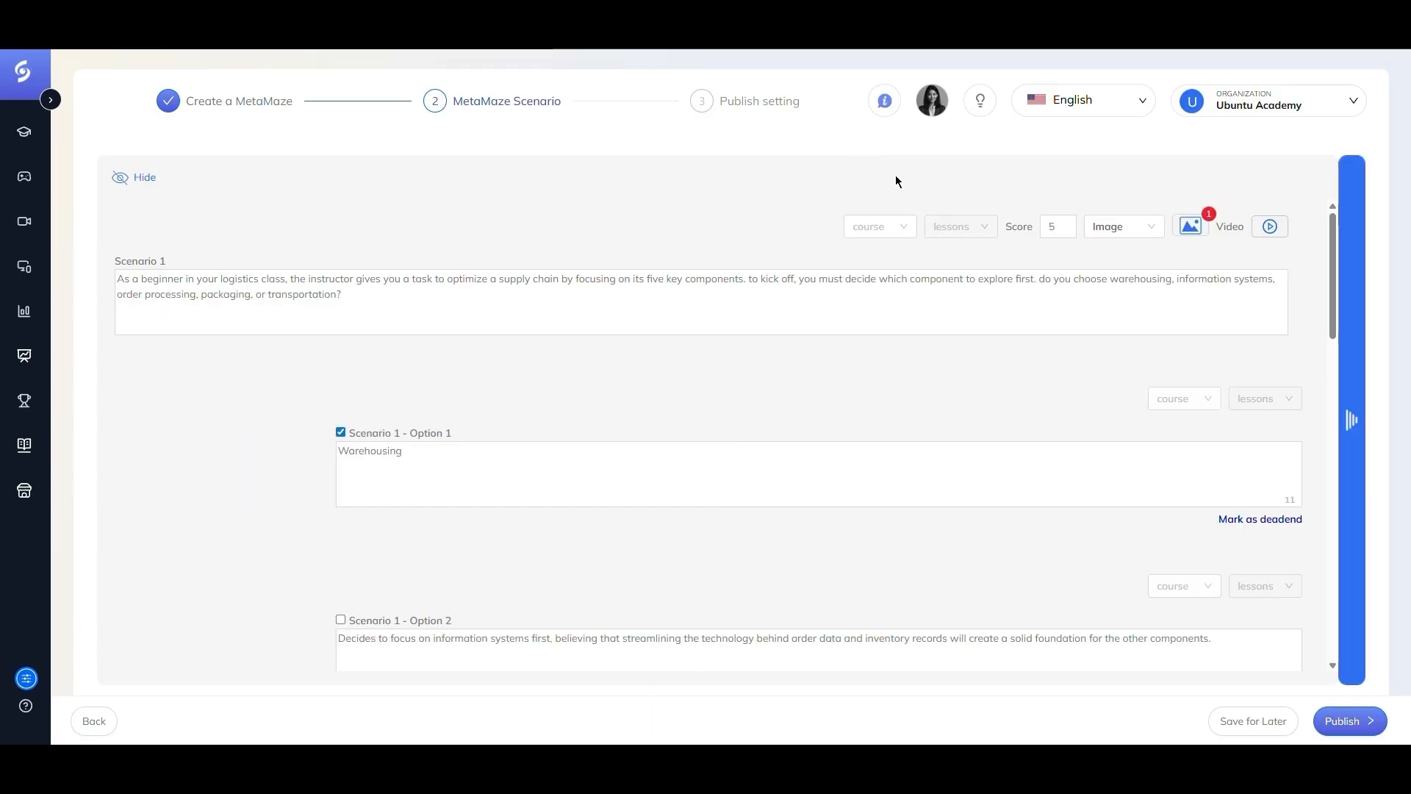
{"action": "left_click", "coordinate": [1350, 422]}
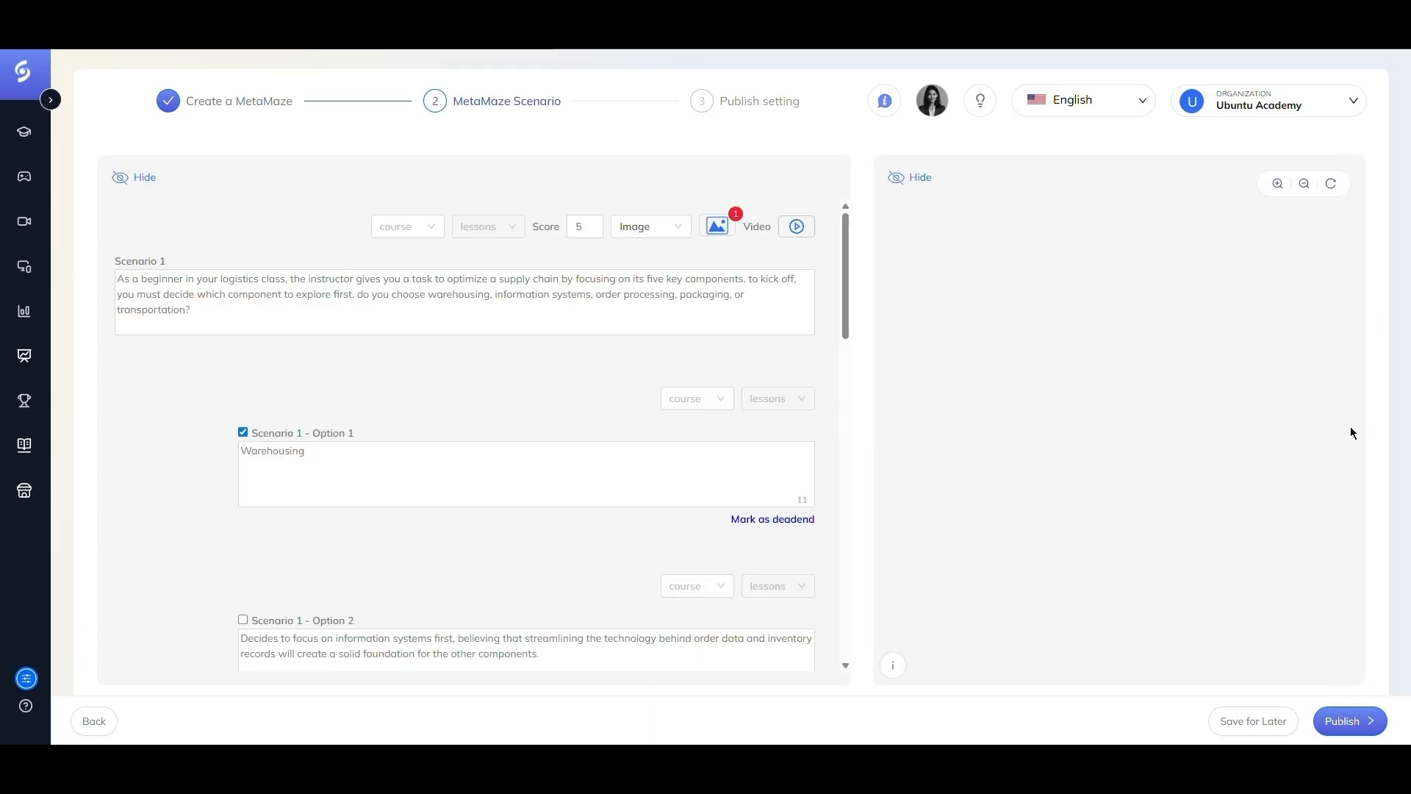
{"action": "left_click", "coordinate": [1278, 184]}
{"action": "left_click", "coordinate": [1304, 185]}
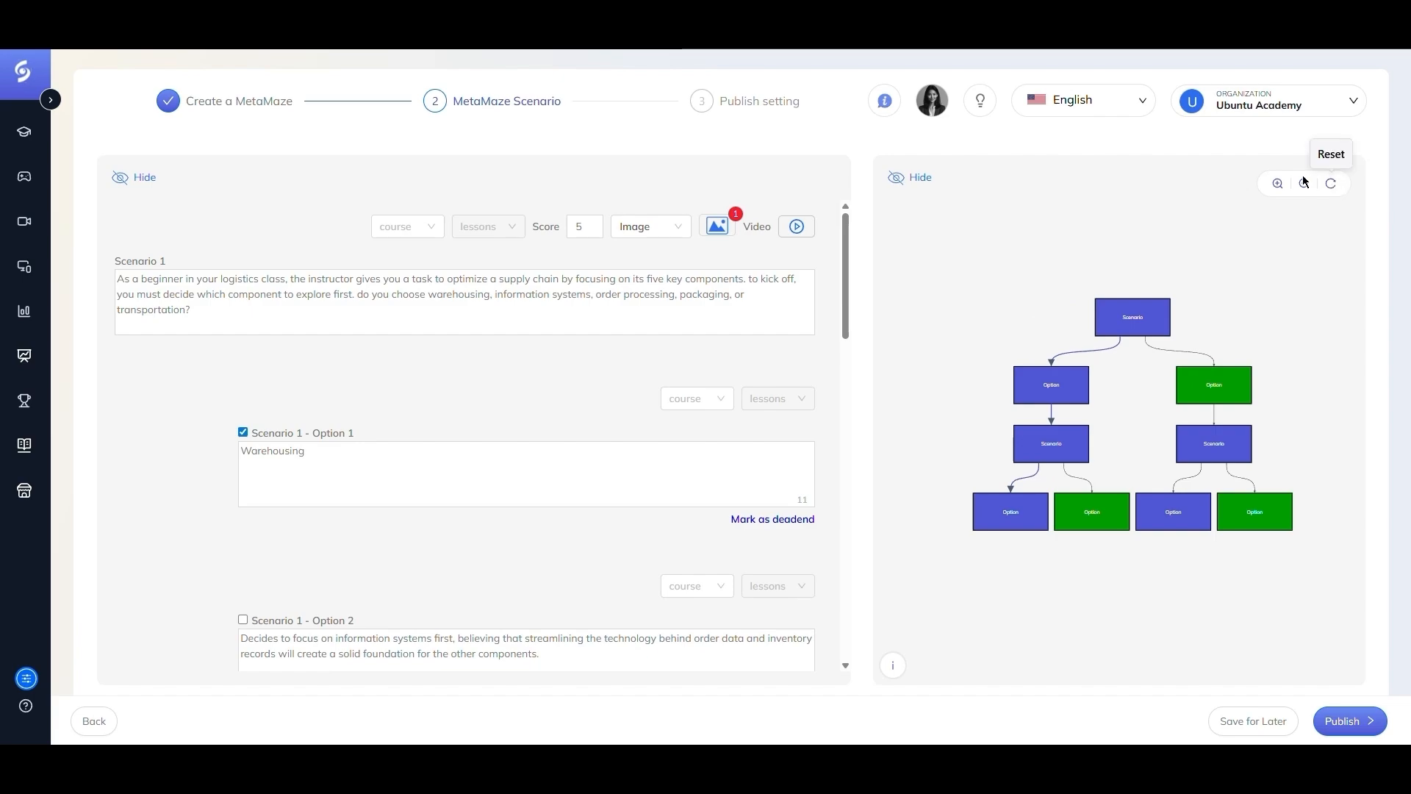
{"action": "left_click", "coordinate": [1287, 184]}
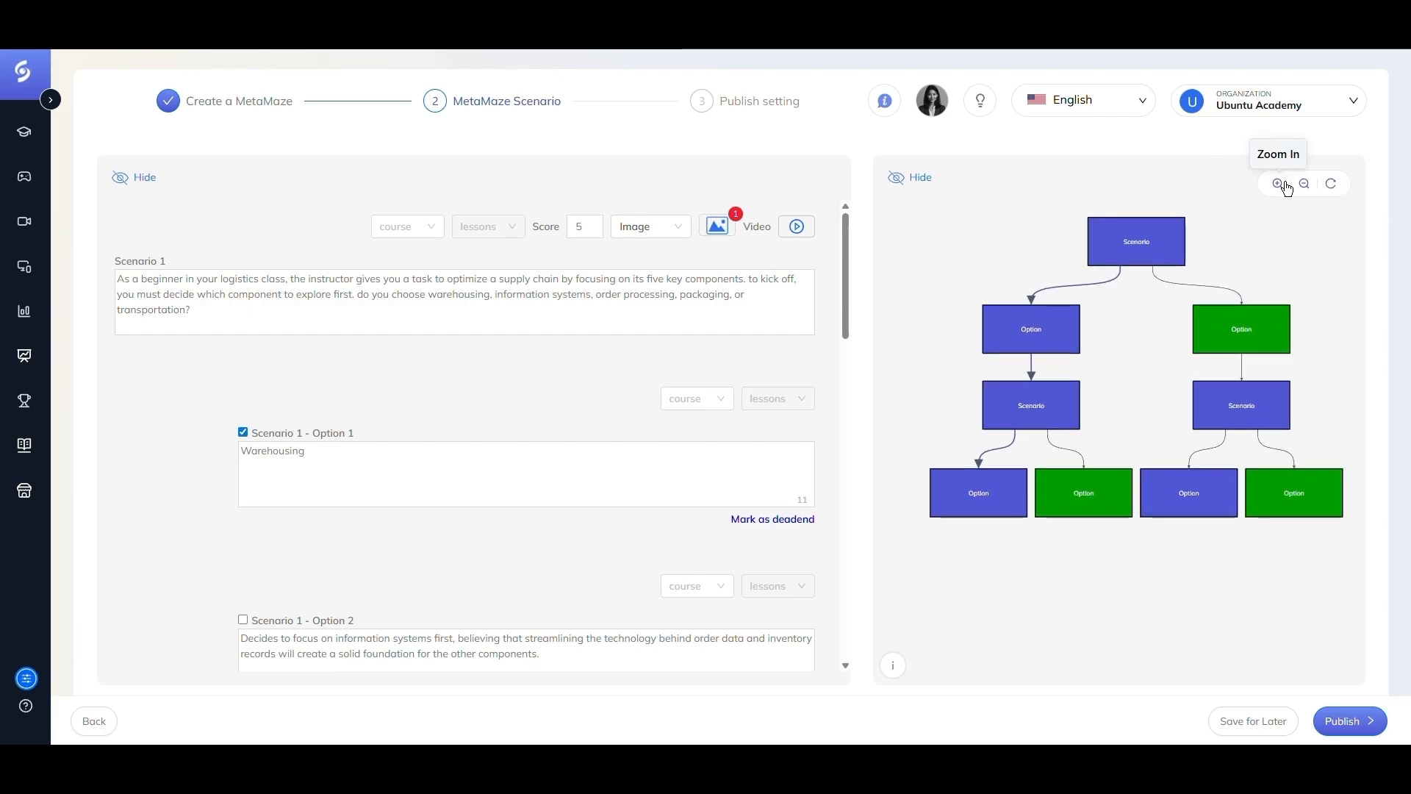
{"action": "left_click", "coordinate": [1328, 184]}
{"action": "left_click_drag", "start_coordinate": [1031, 363], "coordinate": [1216, 373]}
{"action": "mouse_move", "coordinate": [892, 667]}
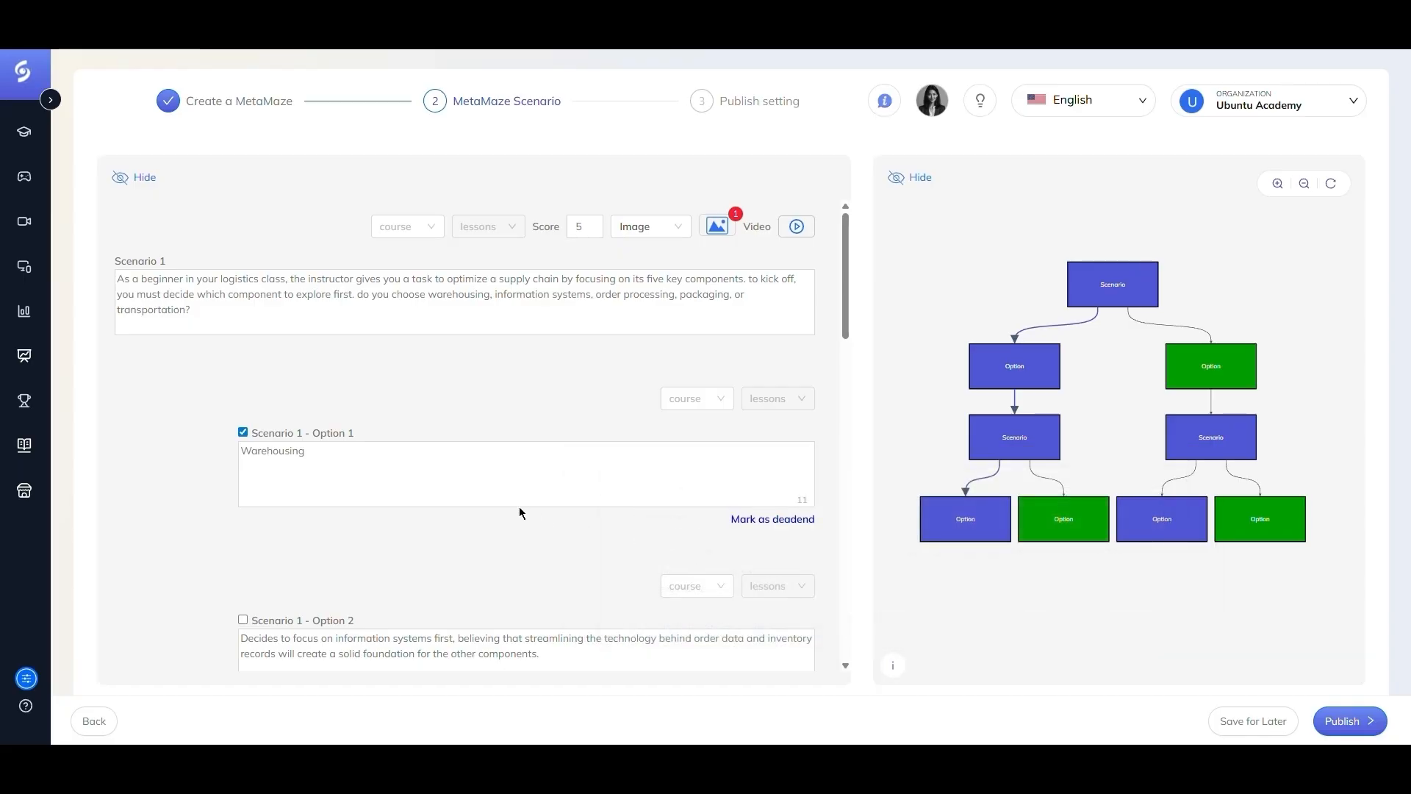
{"action": "left_click", "coordinate": [116, 178]}
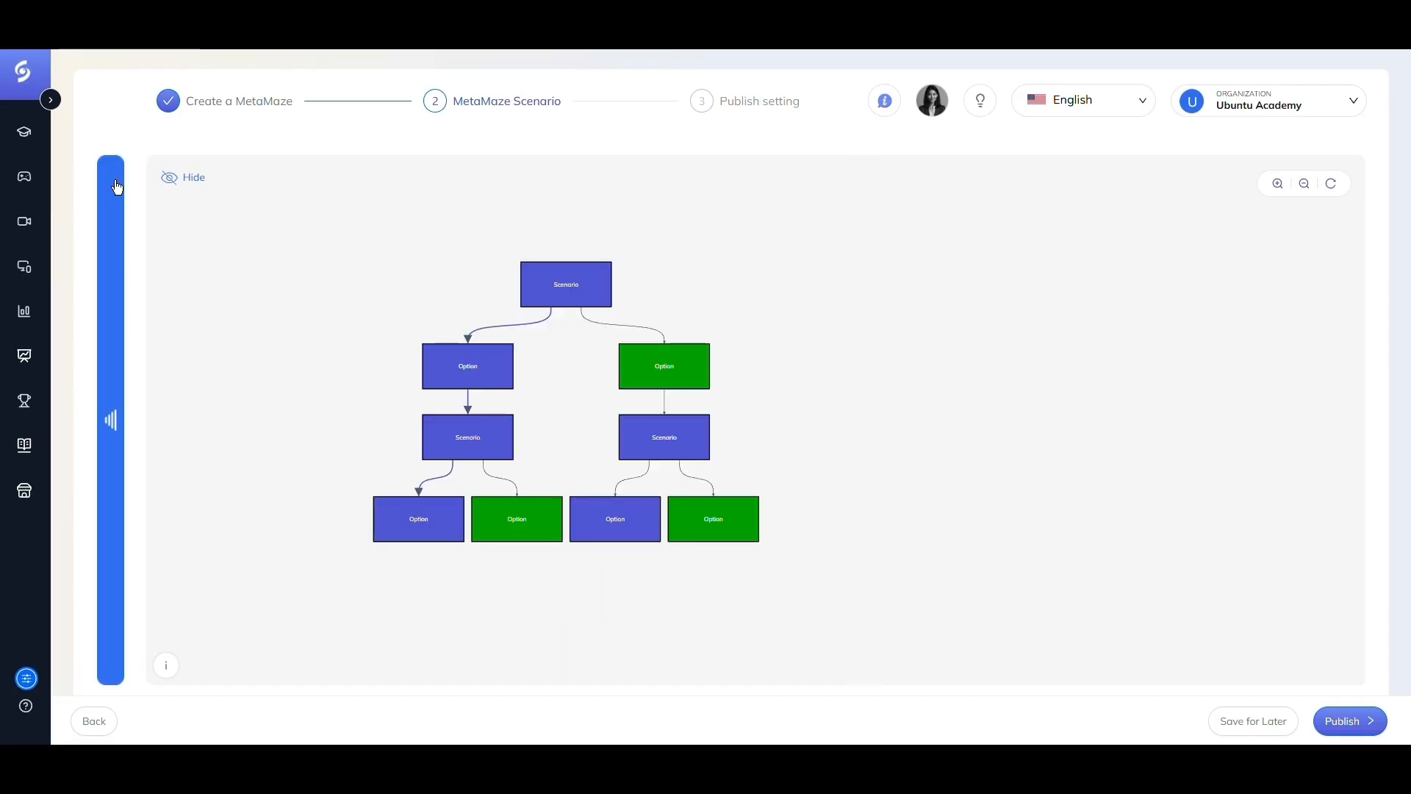
{"action": "left_click", "coordinate": [106, 436]}
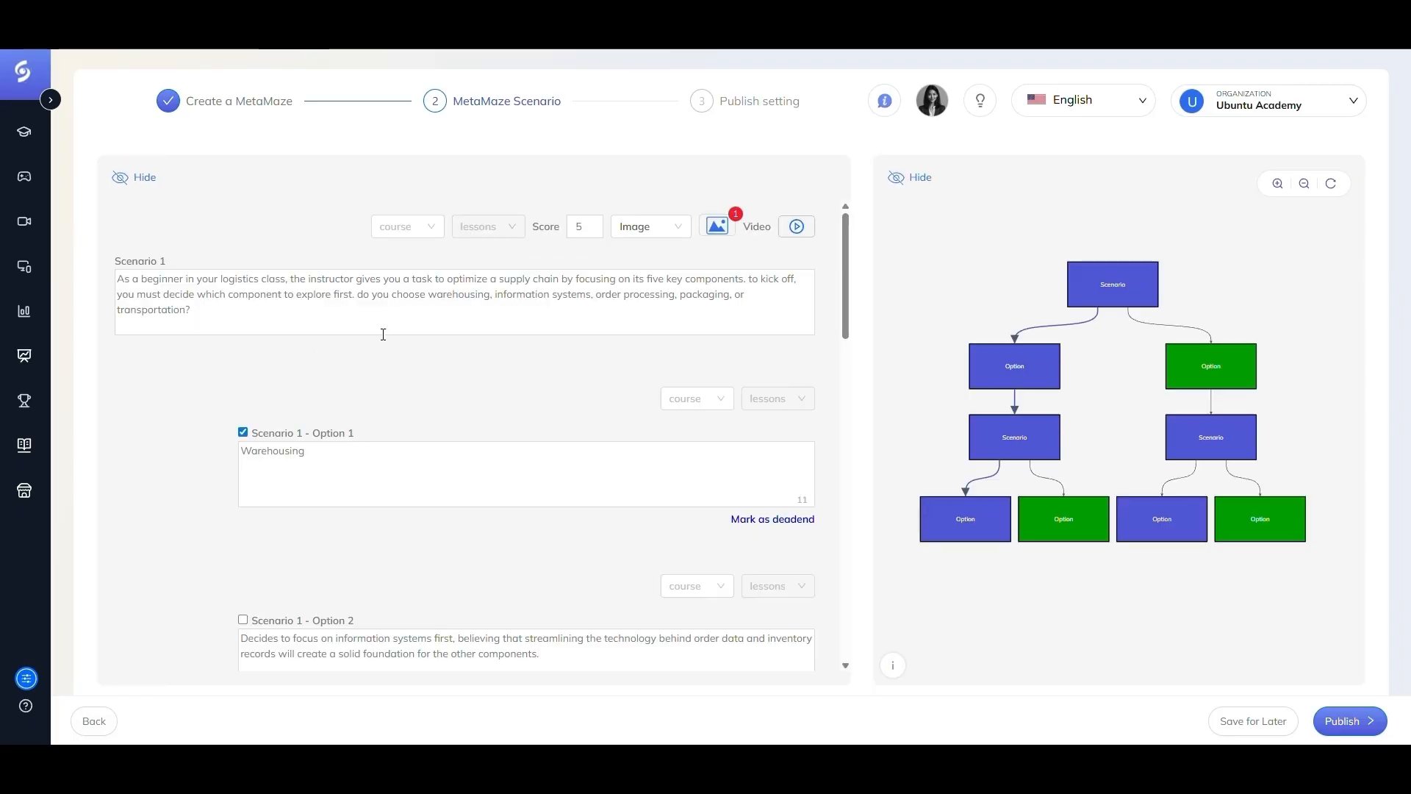
- Add a new Scenario 4 with the question text "Question A?"
{"action": "scroll", "coordinate": [450, 376], "scroll_direction": "down", "scroll_amount": 5}
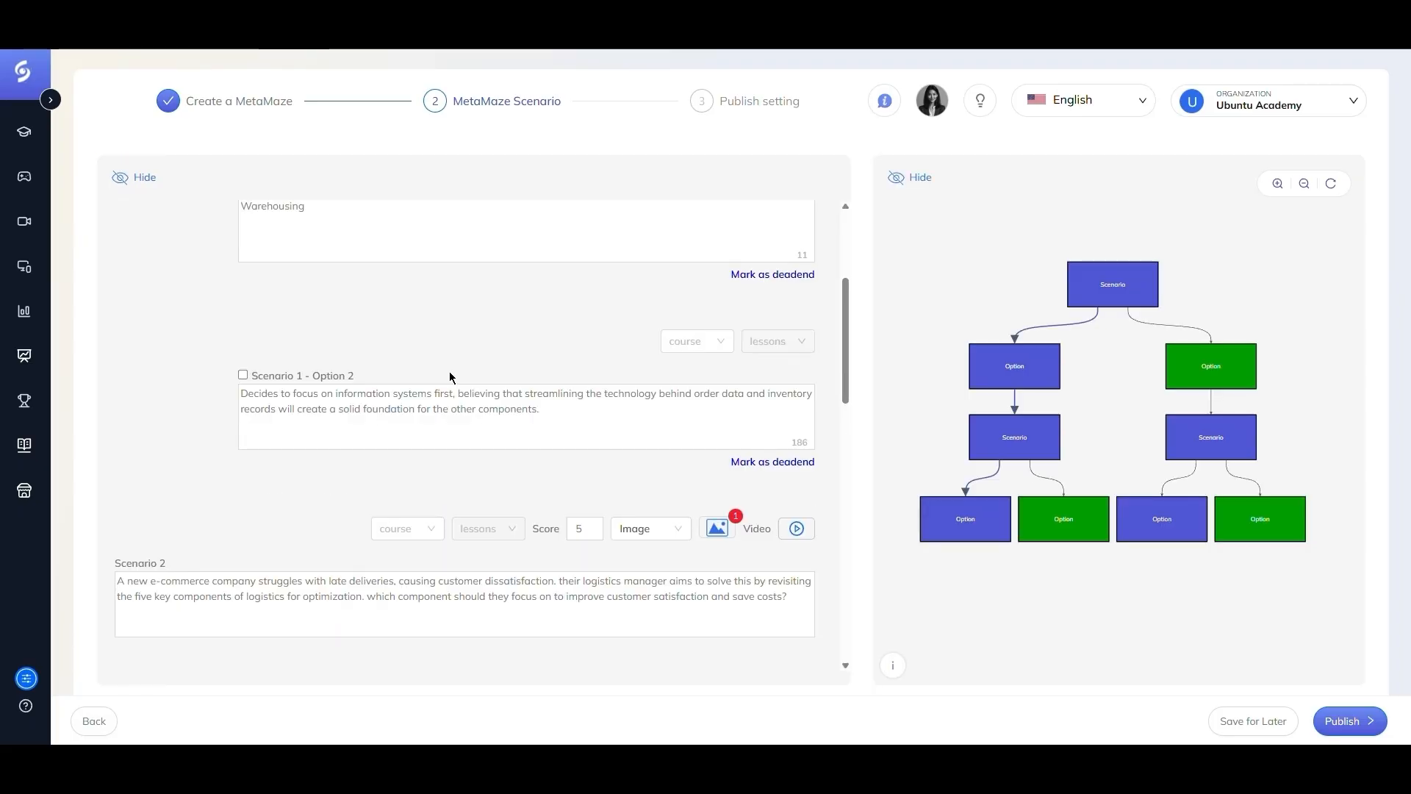
{"action": "scroll", "coordinate": [450, 376], "scroll_direction": "down", "scroll_amount": 10}
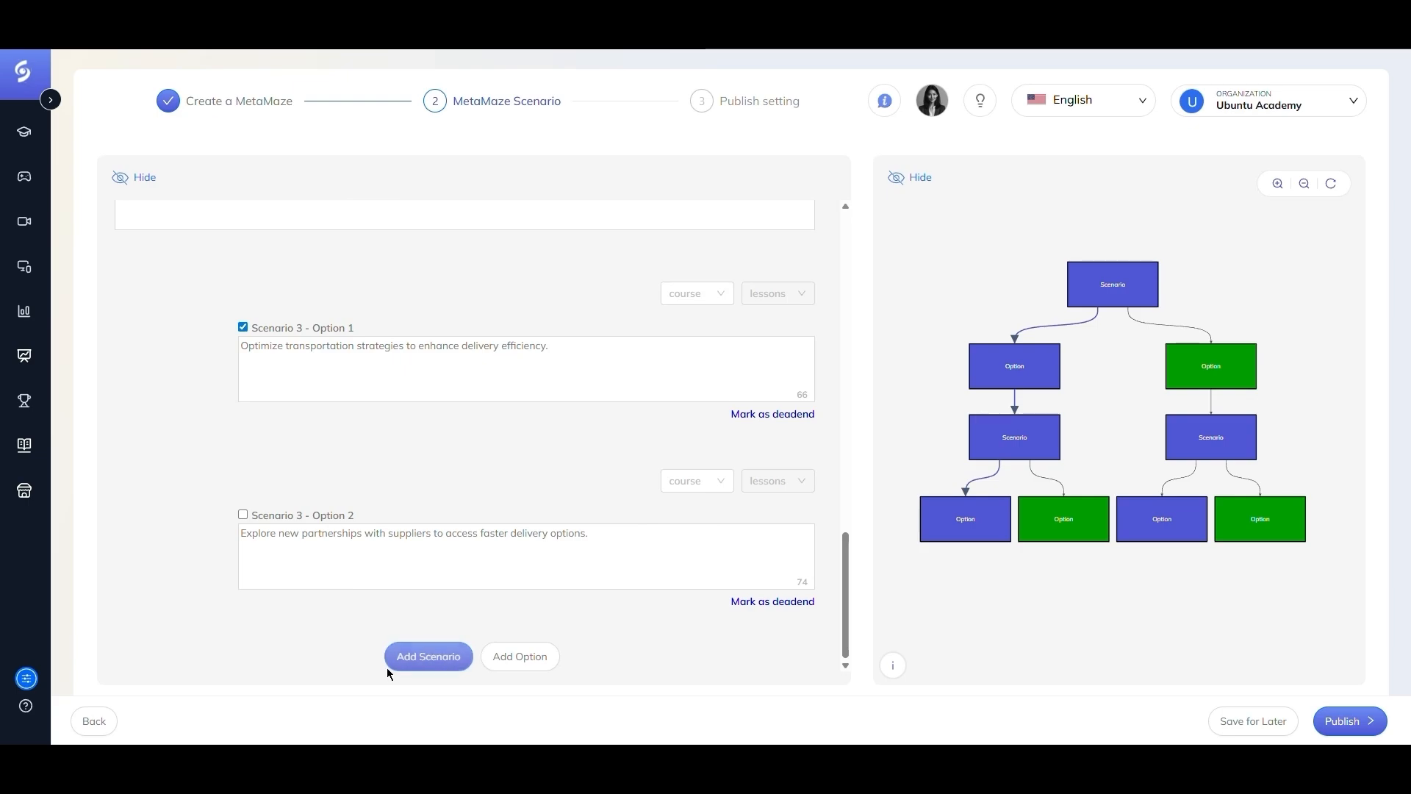
{"action": "left_click", "coordinate": [410, 670]}
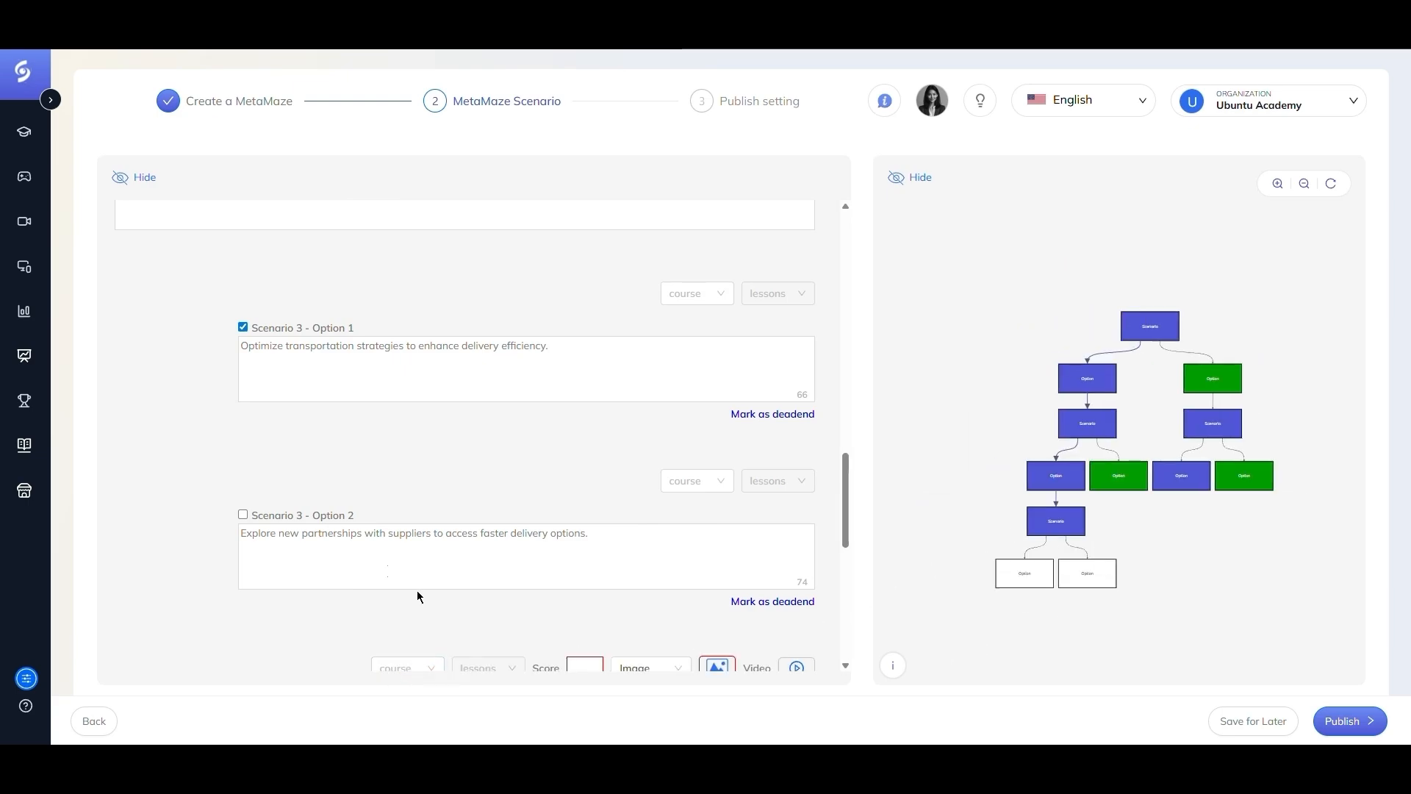
{"action": "scroll", "coordinate": [339, 489], "scroll_direction": "down", "scroll_amount": 3}
{"action": "left_click", "coordinate": [257, 501]}
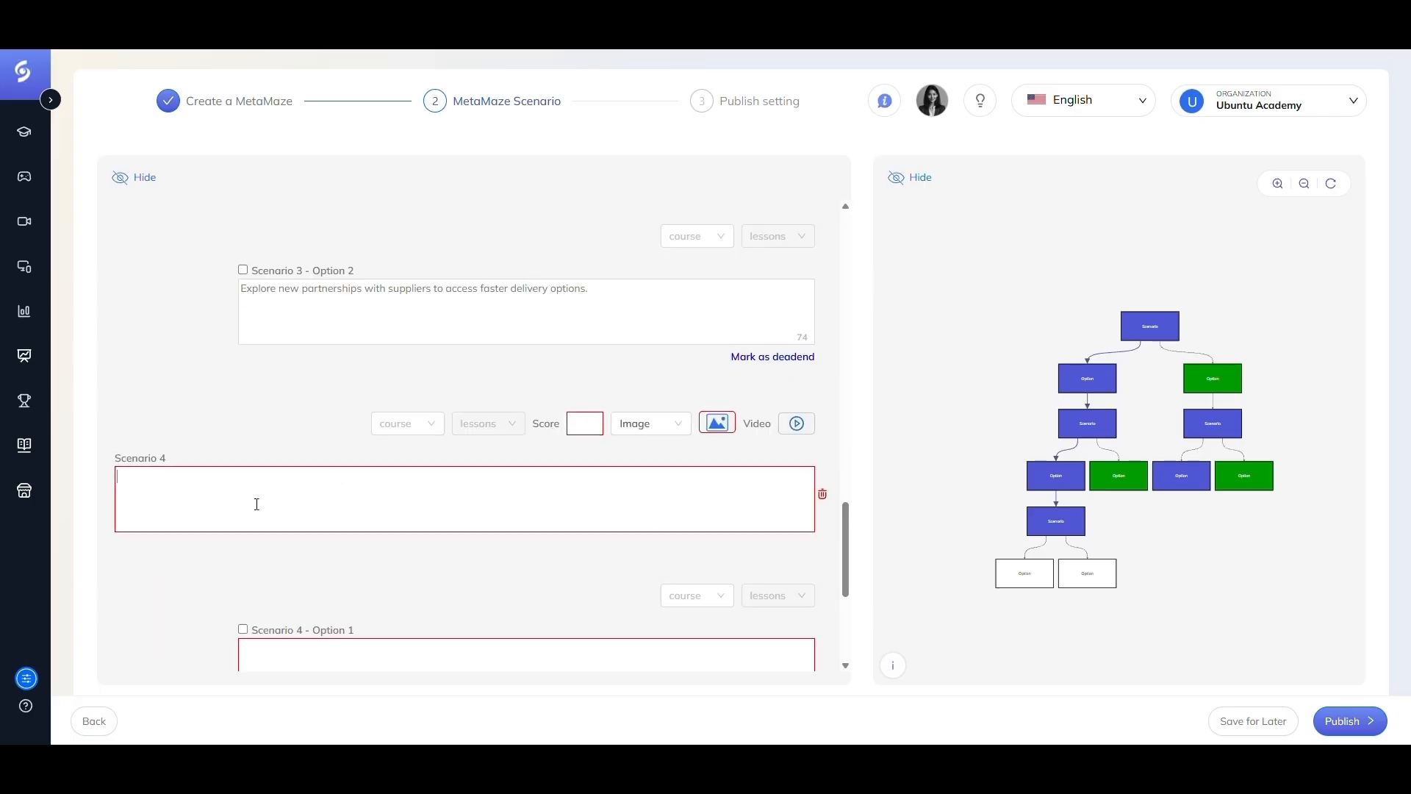
{"action": "type", "text": "Questi"}
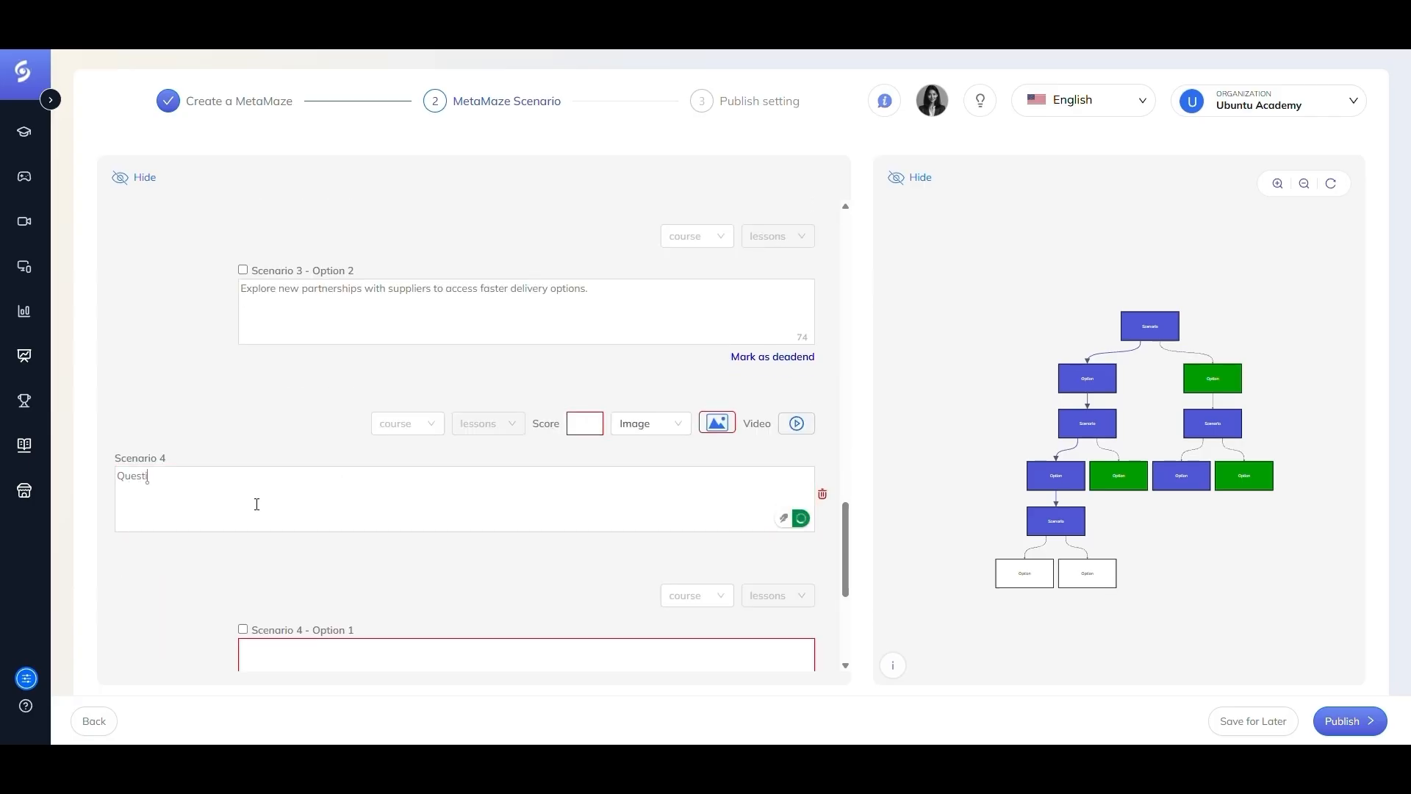
{"action": "type", "text": "on A"}
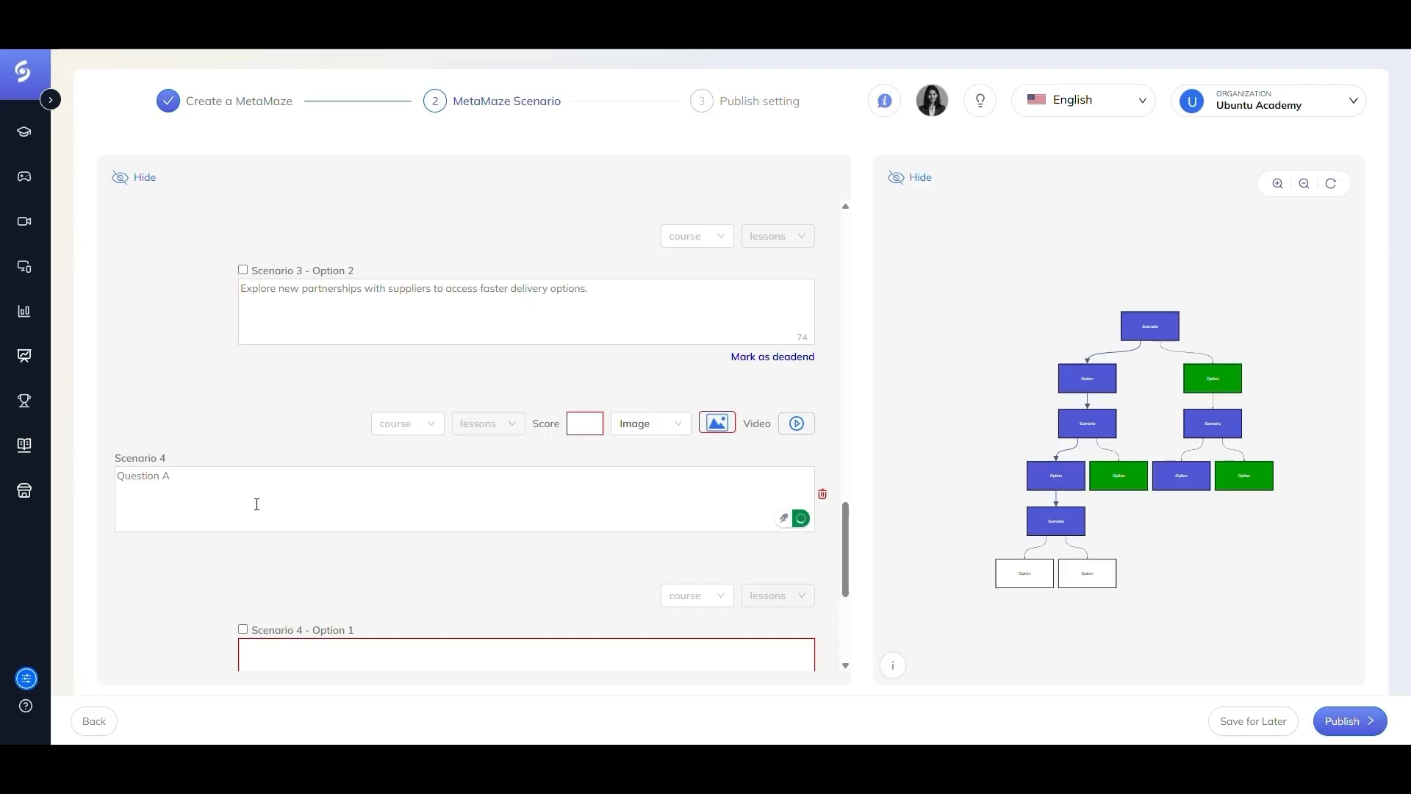
{"action": "type", "text": "?"}
- Enter "A" and "B" as Scenario 4's first two options
{"action": "scroll", "coordinate": [326, 537], "scroll_direction": "down", "scroll_amount": 2}
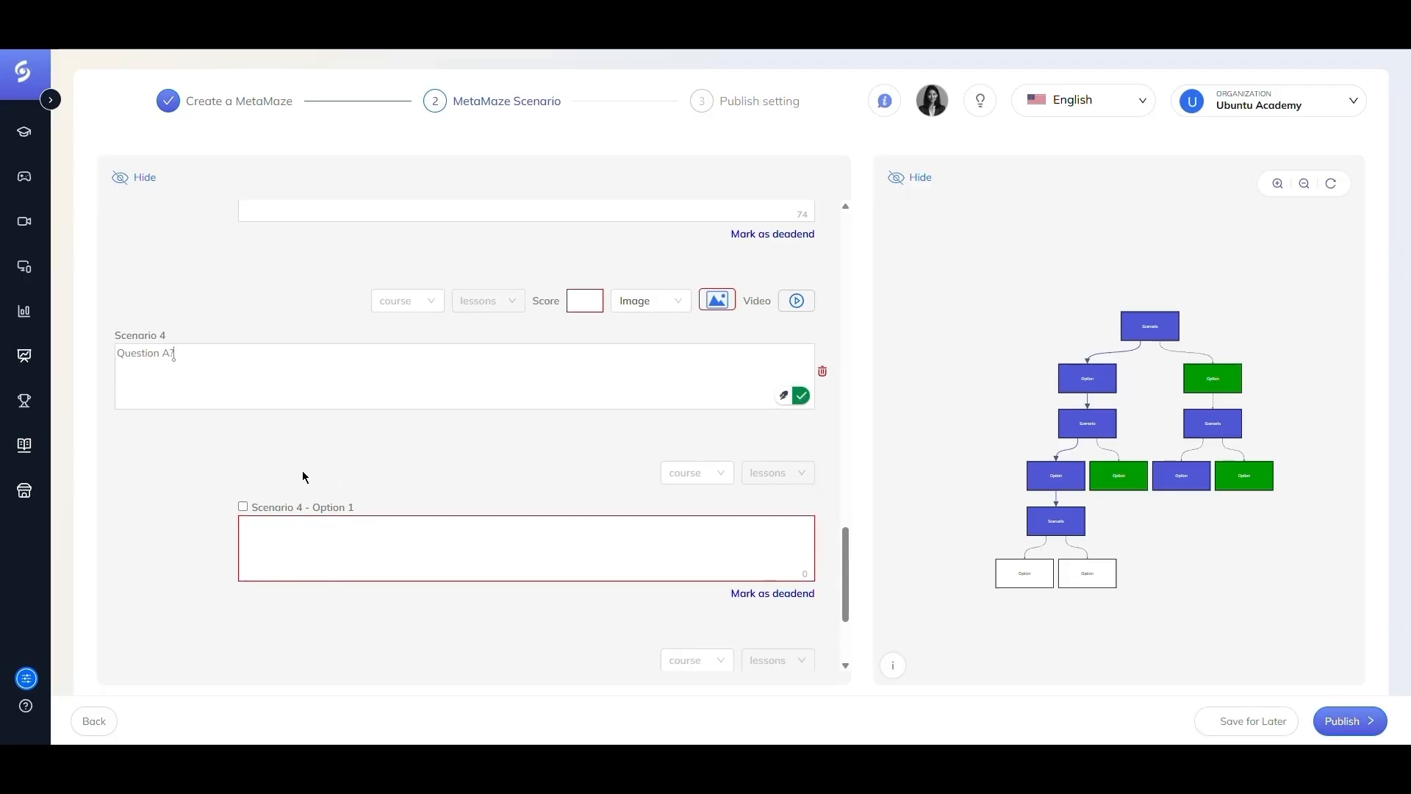
{"action": "left_click", "coordinate": [392, 538]}
{"action": "type", "text": "A"}
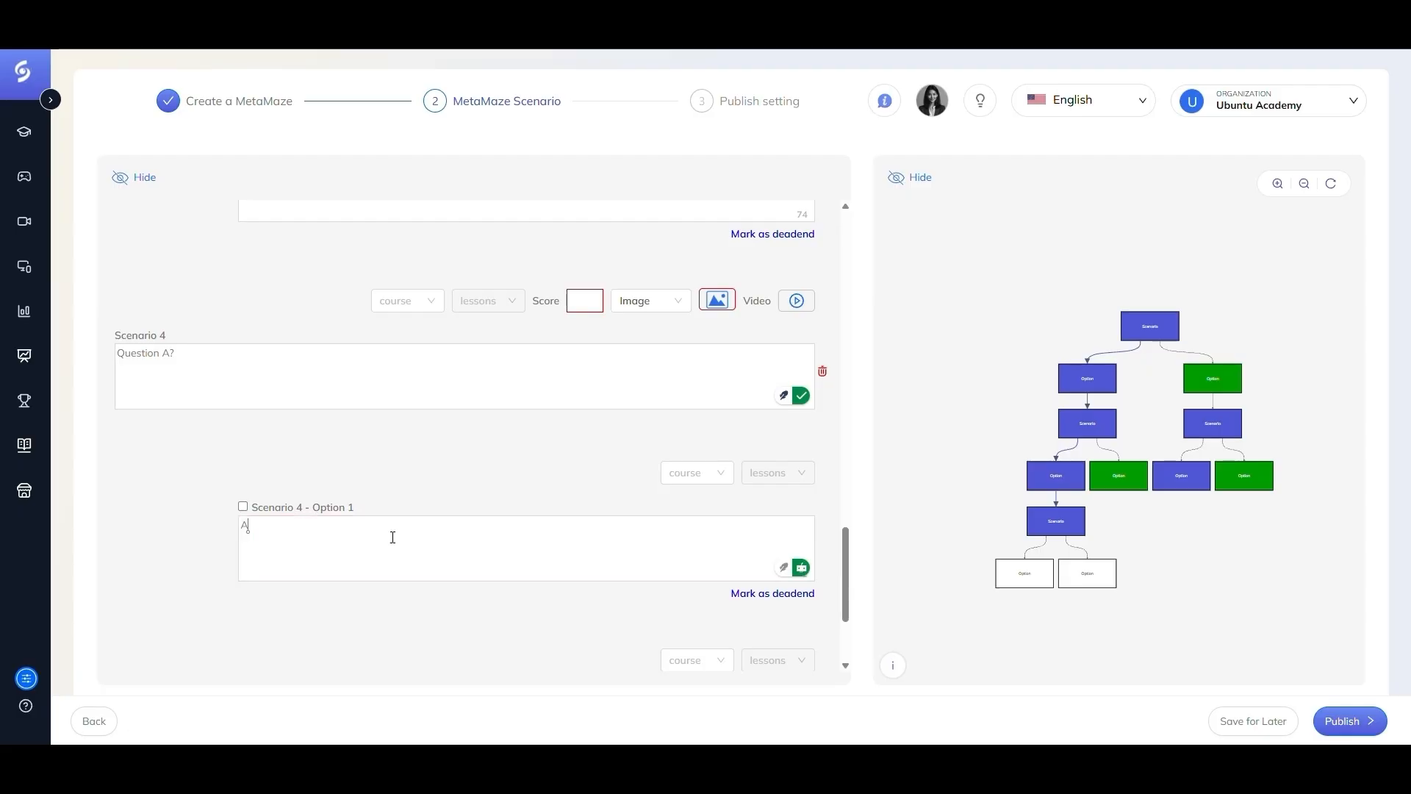
{"action": "scroll", "coordinate": [392, 537], "scroll_direction": "down", "scroll_amount": 3}
{"action": "left_click", "coordinate": [390, 548]}
{"action": "type", "text": "B"}
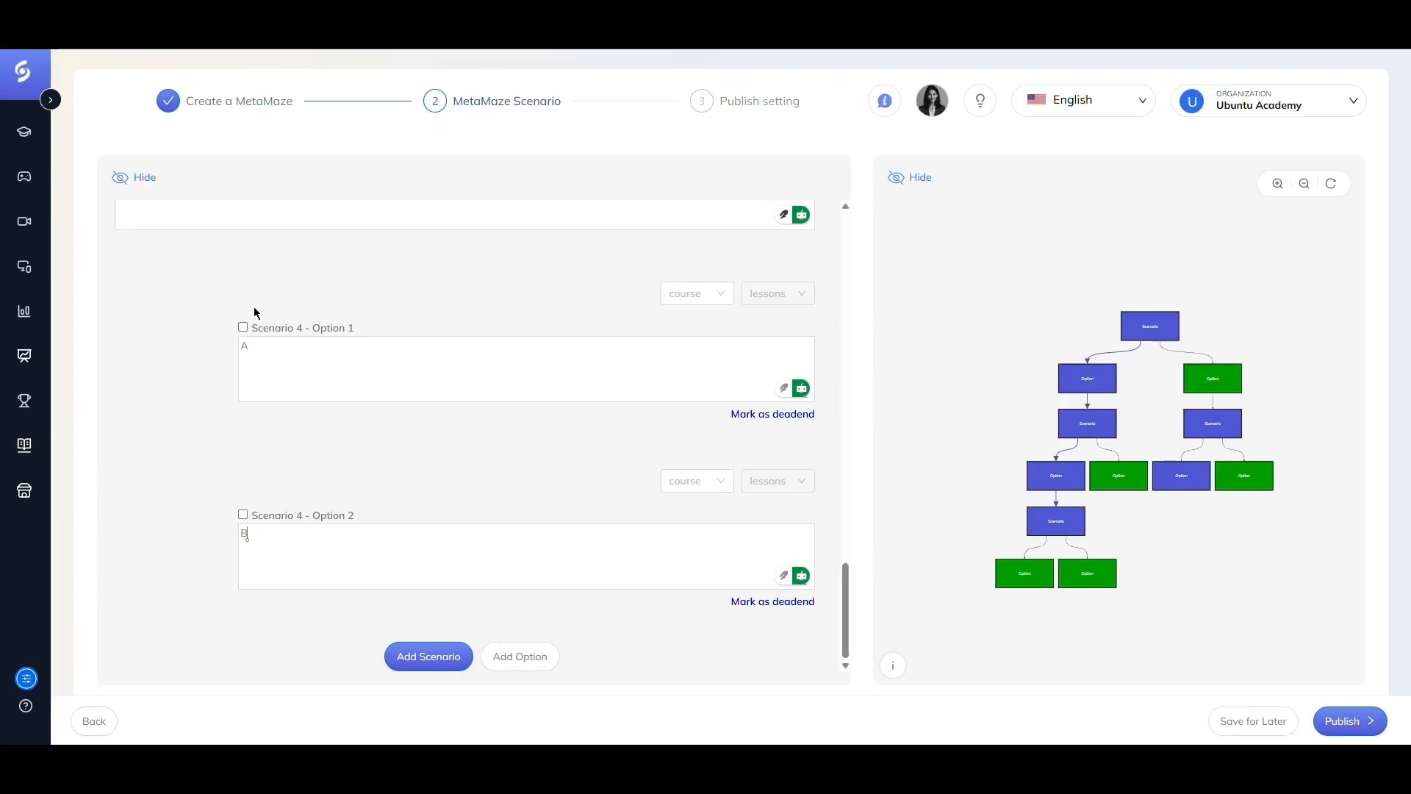
- Tick Scenario 4's Option 1 and mark it as a dead end
{"action": "left_click", "coordinate": [242, 327]}
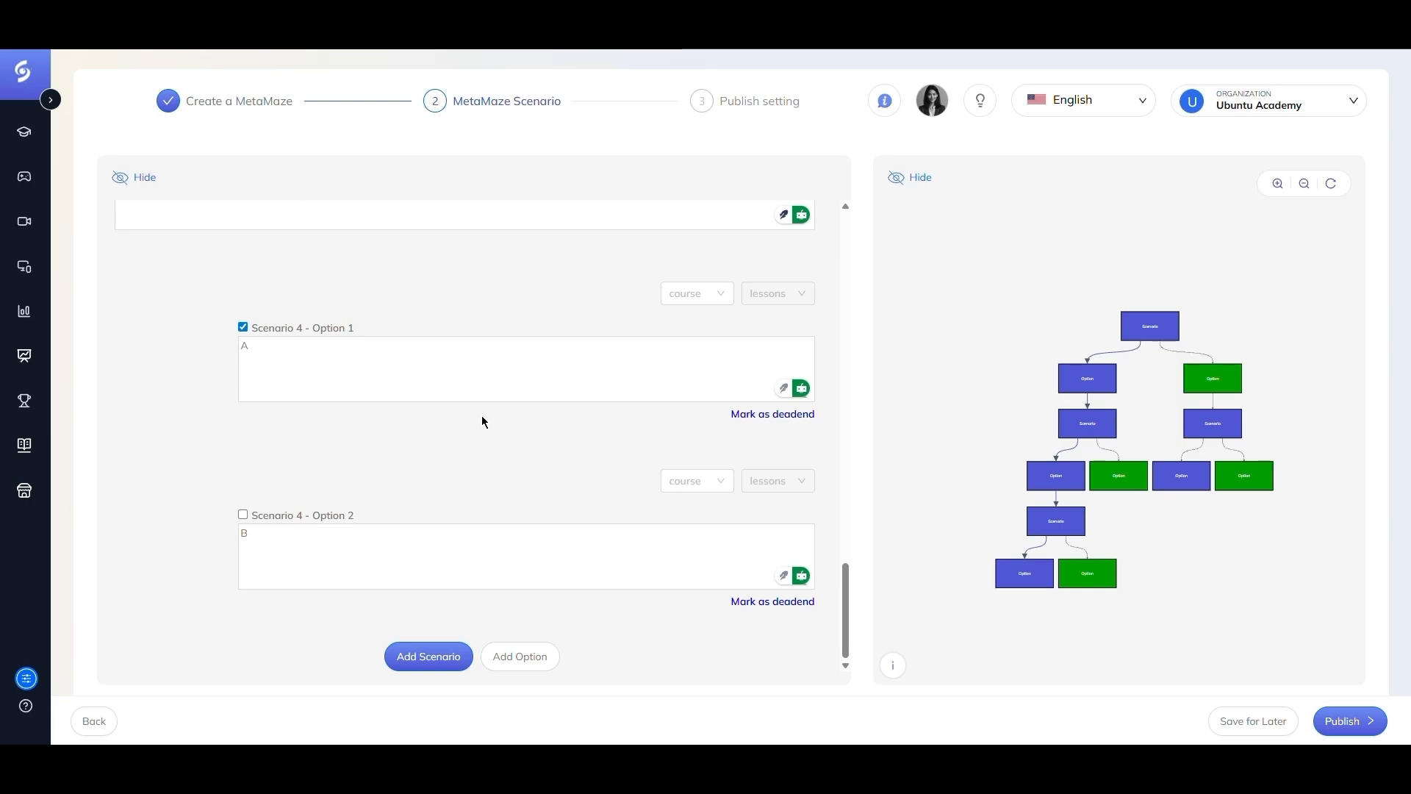
{"action": "left_click", "coordinate": [754, 416]}
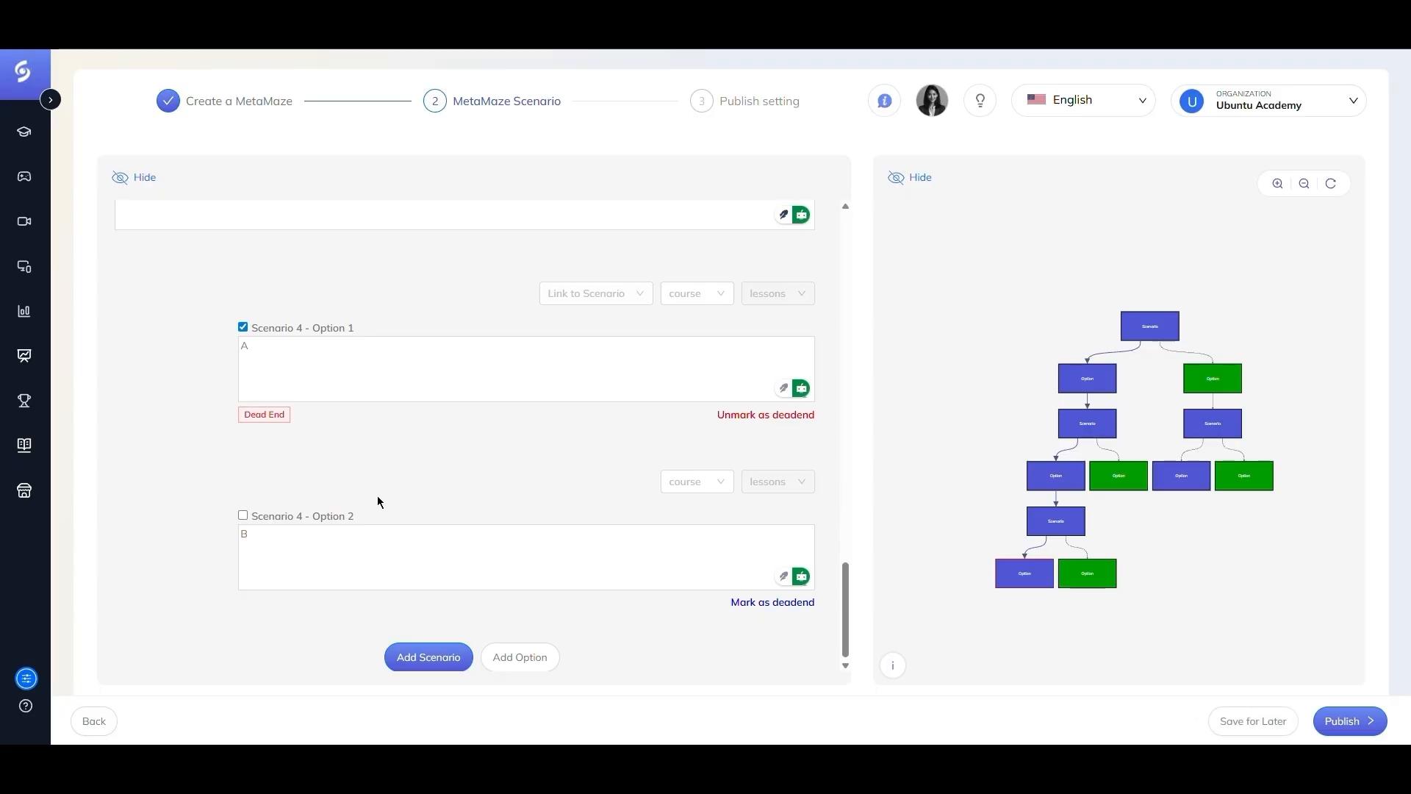
- Add a third option "C" to Scenario 4
{"action": "left_click", "coordinate": [512, 661]}
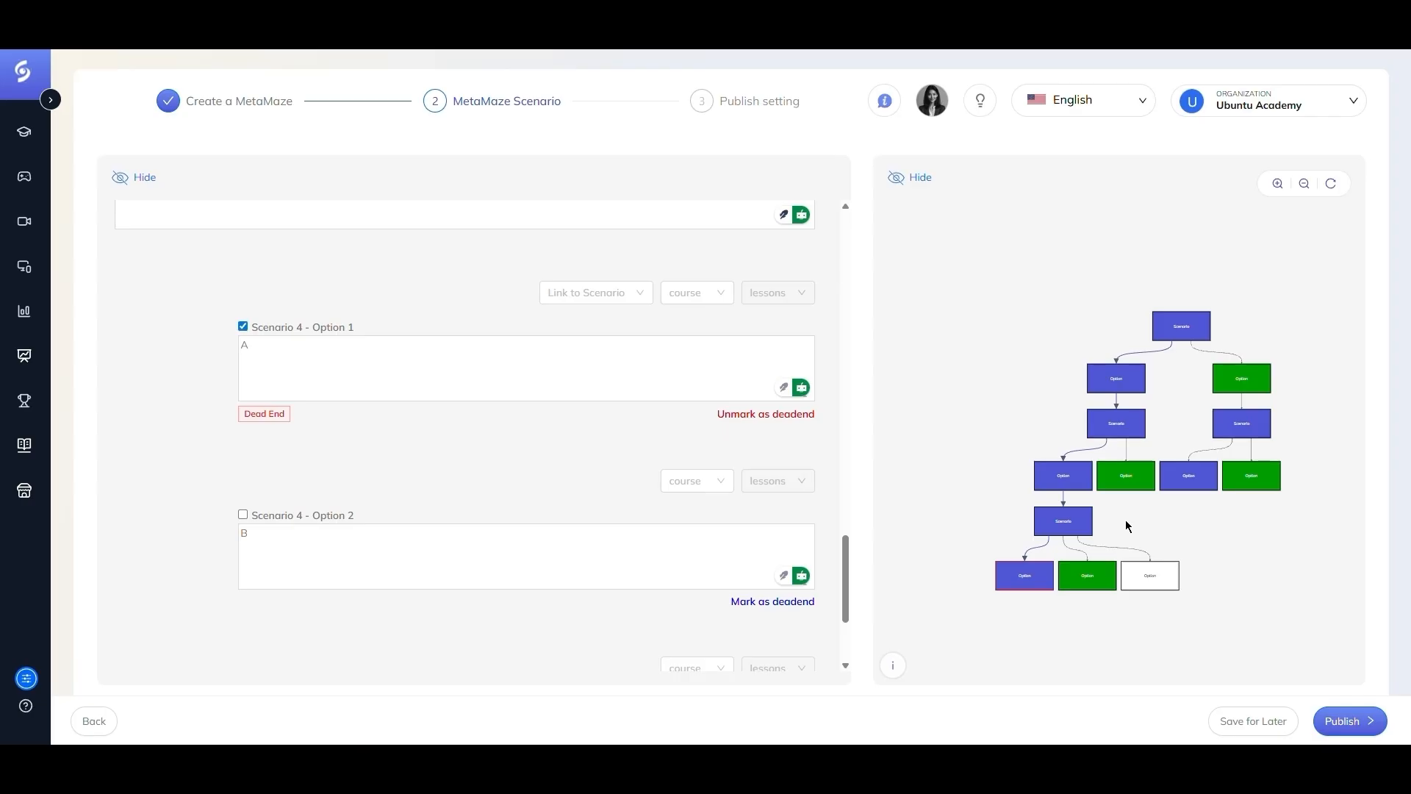
{"action": "scroll", "coordinate": [331, 566], "scroll_direction": "down", "scroll_amount": 3}
{"action": "left_click", "coordinate": [331, 566]}
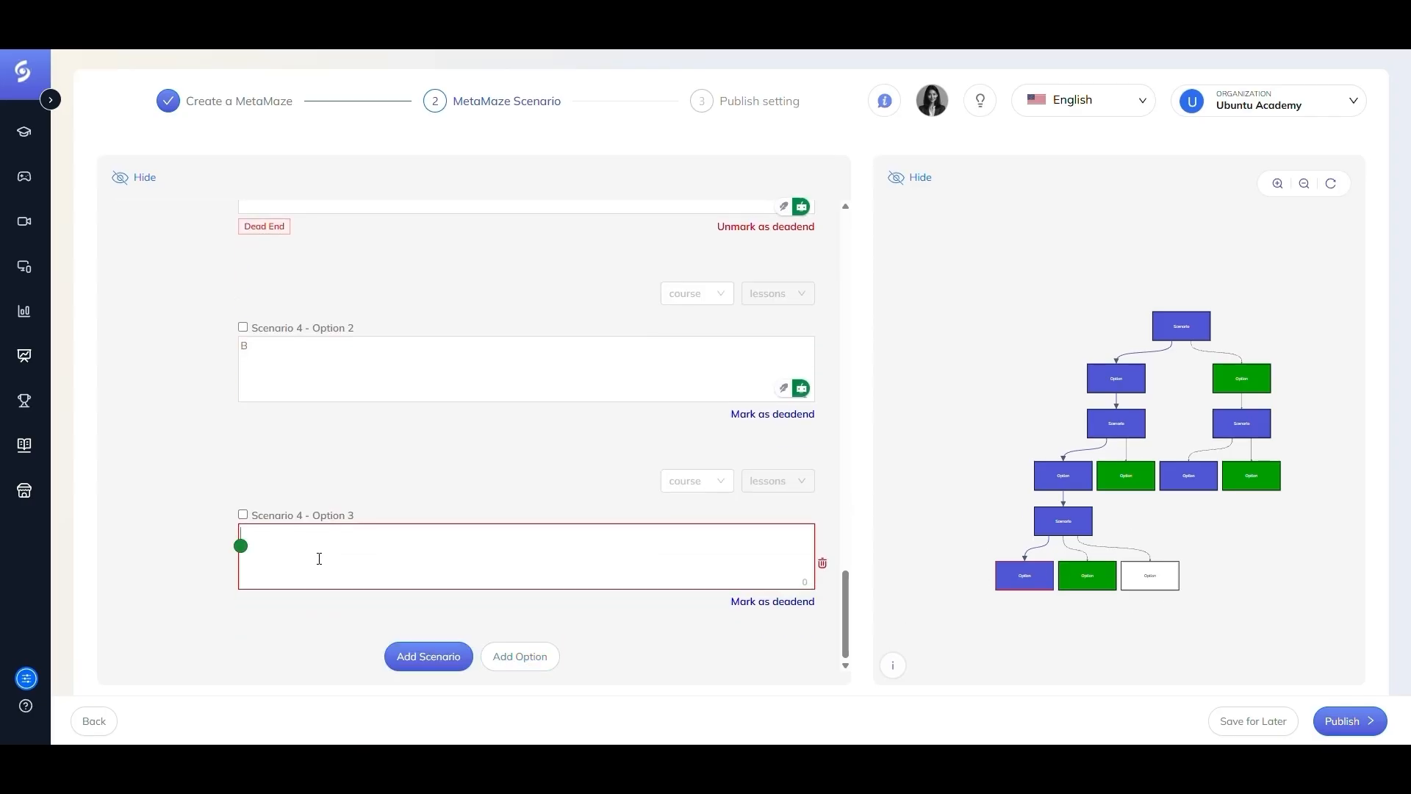
{"action": "type", "text": "C"}
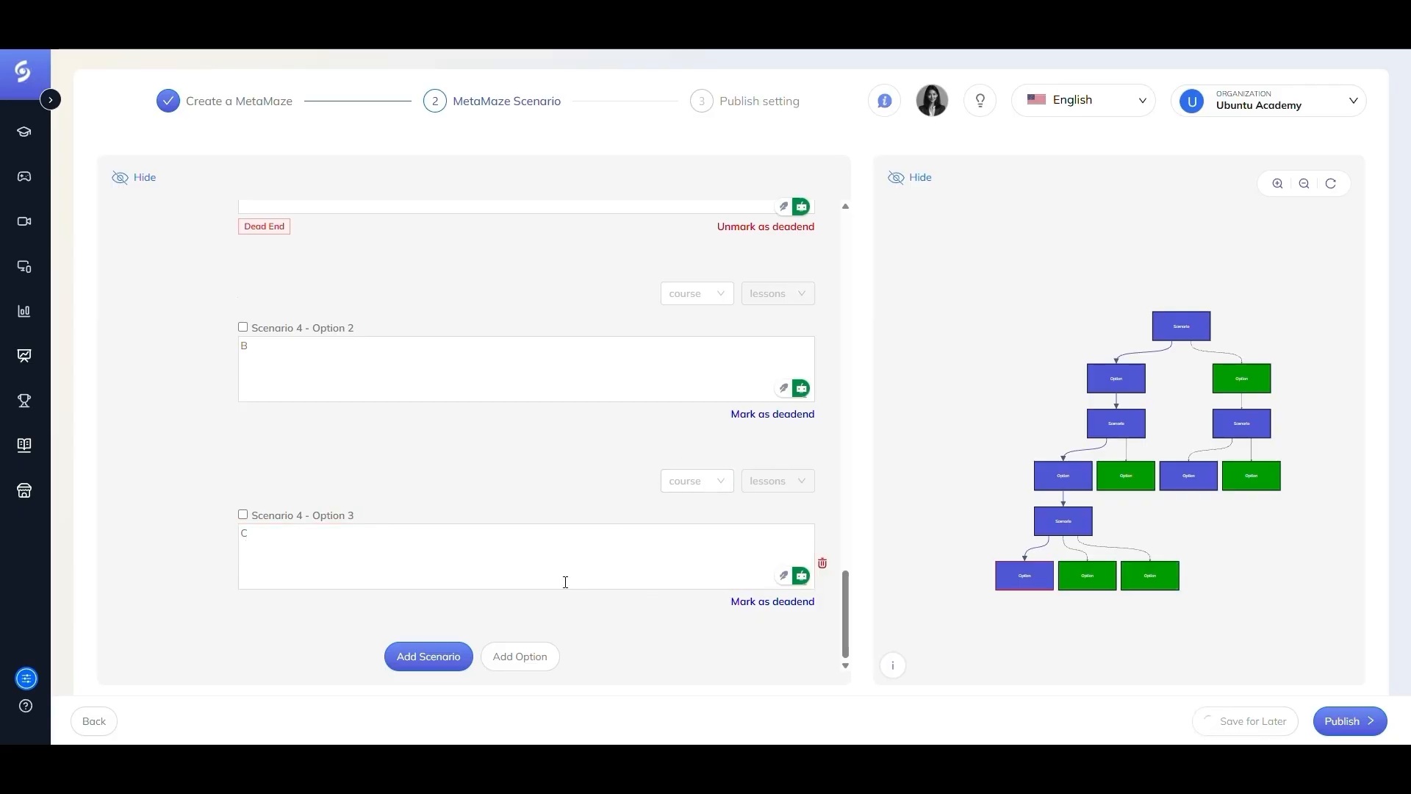
- Set Scenario 4's score to 5
{"action": "scroll", "coordinate": [565, 582], "scroll_direction": "up", "scroll_amount": 6}
{"action": "scroll", "coordinate": [522, 511], "scroll_direction": "up", "scroll_amount": 2}
{"action": "scroll", "coordinate": [522, 517], "scroll_direction": "down", "scroll_amount": 1}
{"action": "left_click", "coordinate": [575, 549]}
{"action": "type", "text": "5"}
- Attach the "Delivery Always On Time" image pexels-photo-7363099.jpeg from the media library to Scenario 4
{"action": "left_click", "coordinate": [717, 544]}
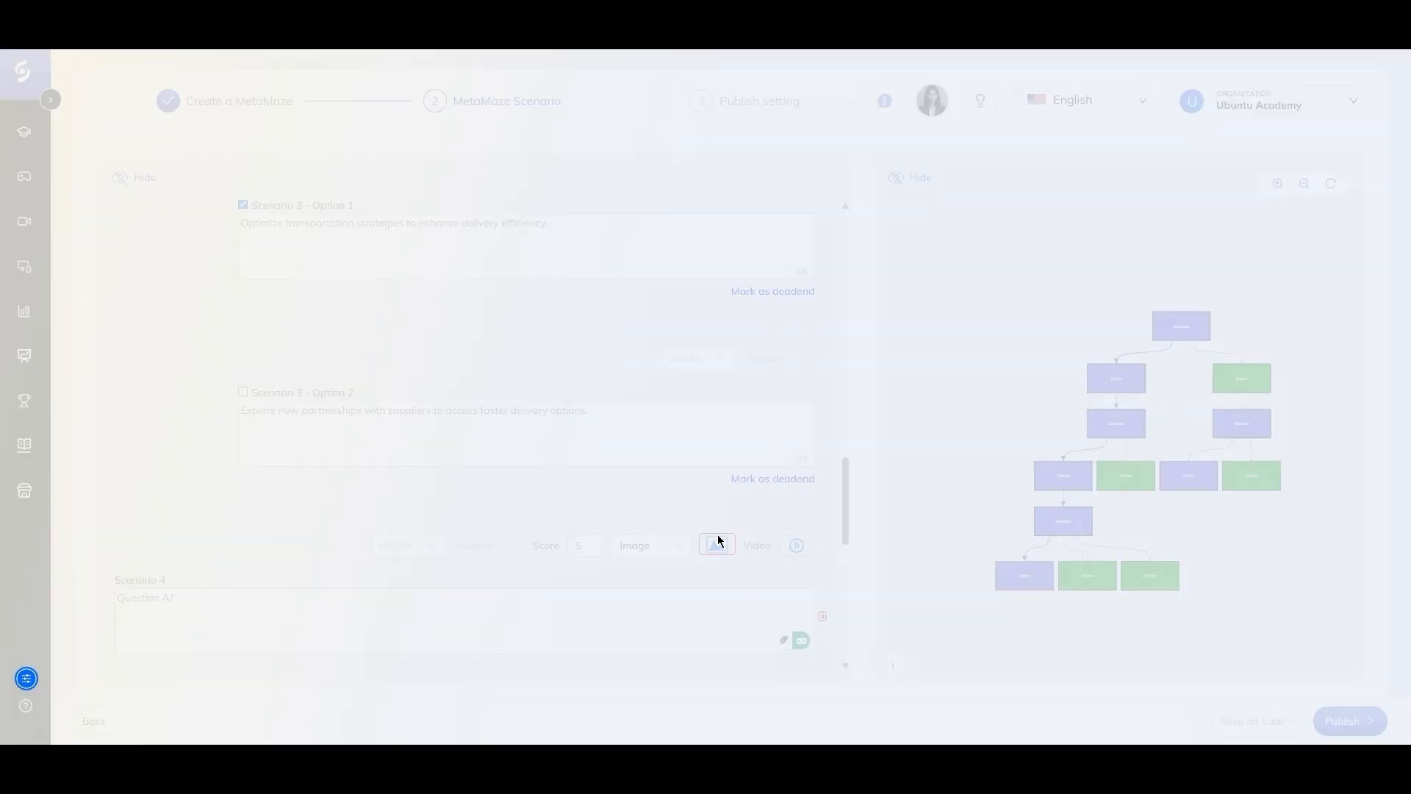
{"action": "left_click", "coordinate": [658, 377]}
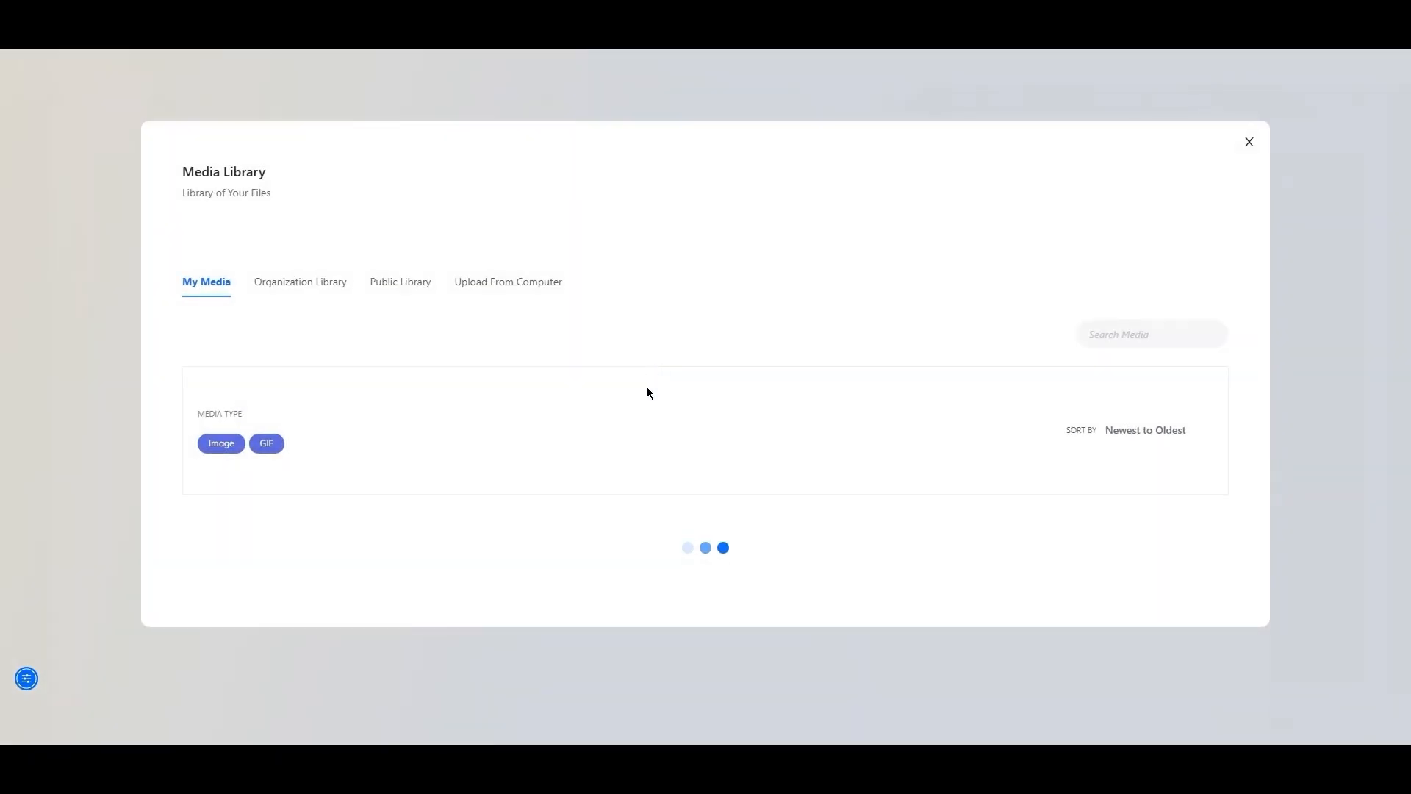
{"action": "scroll", "coordinate": [631, 476], "scroll_direction": "down", "scroll_amount": 3}
{"action": "scroll", "coordinate": [632, 476], "scroll_direction": "down", "scroll_amount": 1}
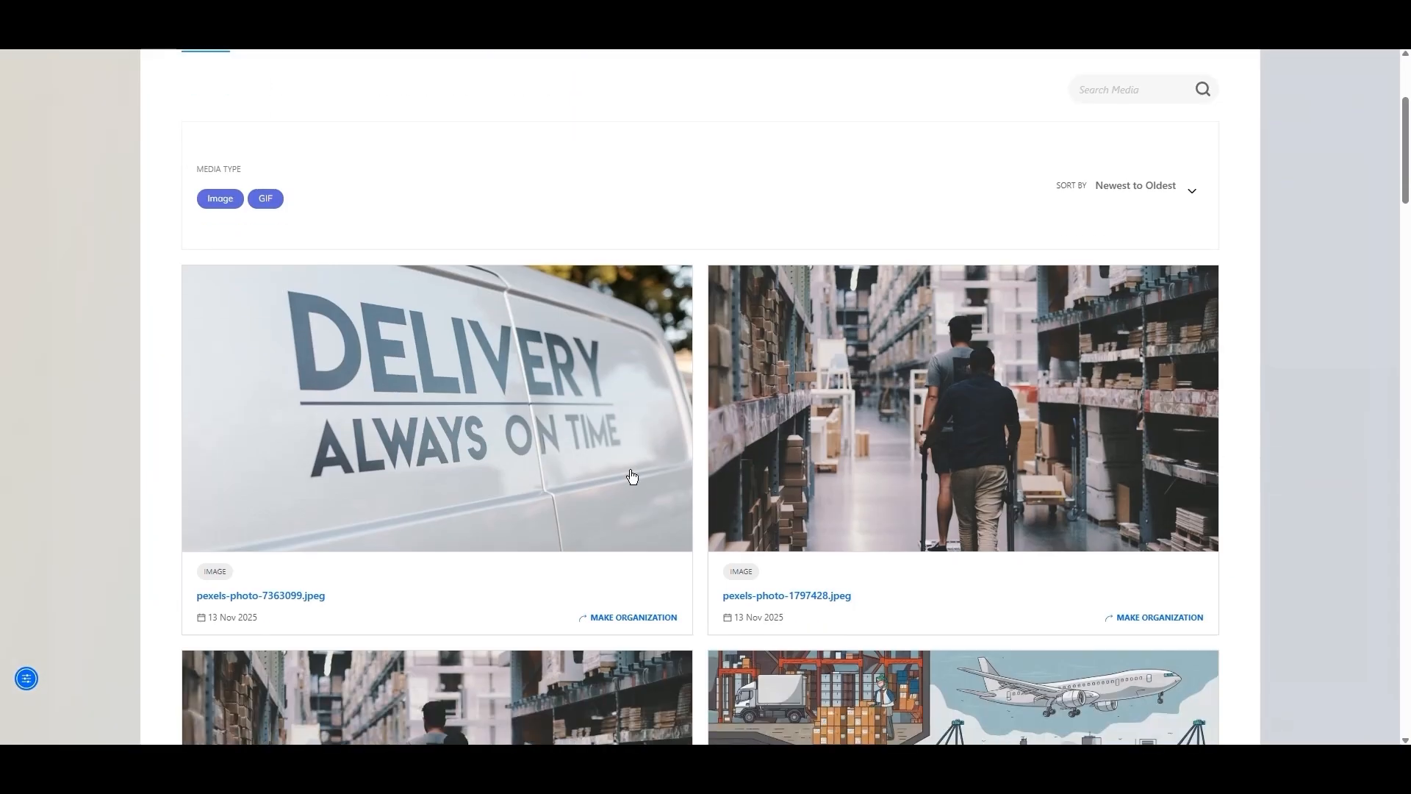
{"action": "scroll", "coordinate": [632, 477], "scroll_direction": "down", "scroll_amount": 3}
{"action": "left_click", "coordinate": [491, 238]}
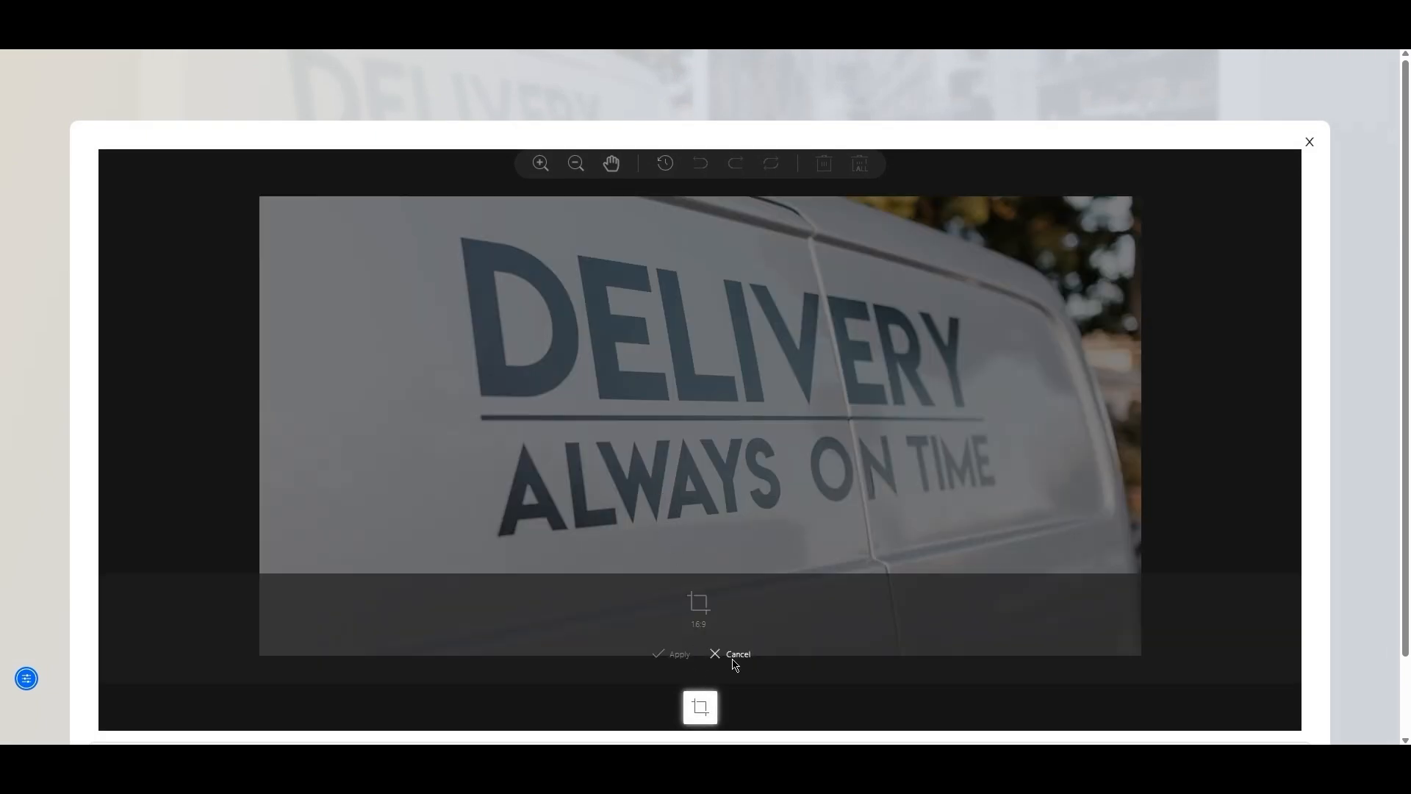
{"action": "scroll", "coordinate": [731, 655], "scroll_direction": "down", "scroll_amount": 2}
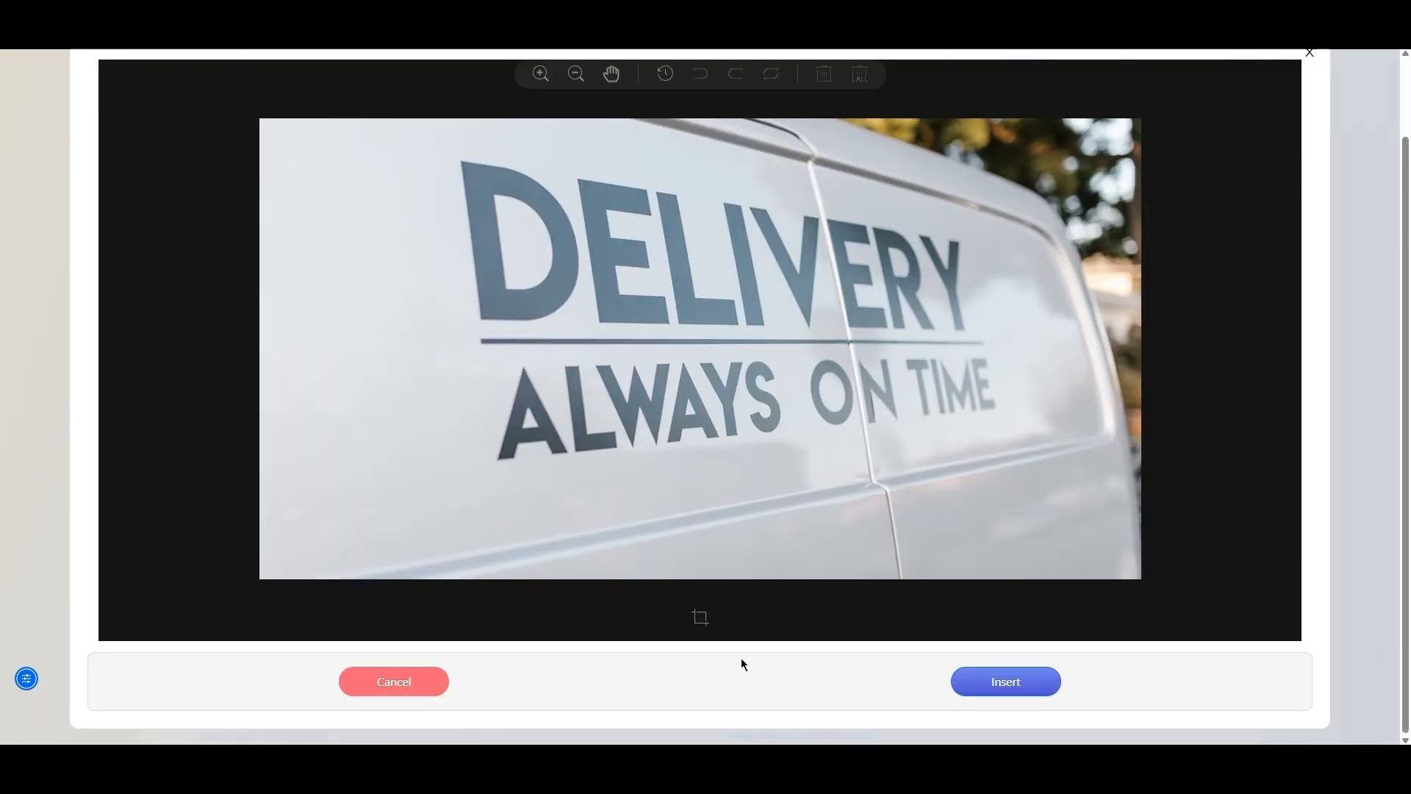
{"action": "left_click", "coordinate": [1008, 679]}
{"action": "scroll", "coordinate": [743, 577], "scroll_direction": "down", "scroll_amount": 1}
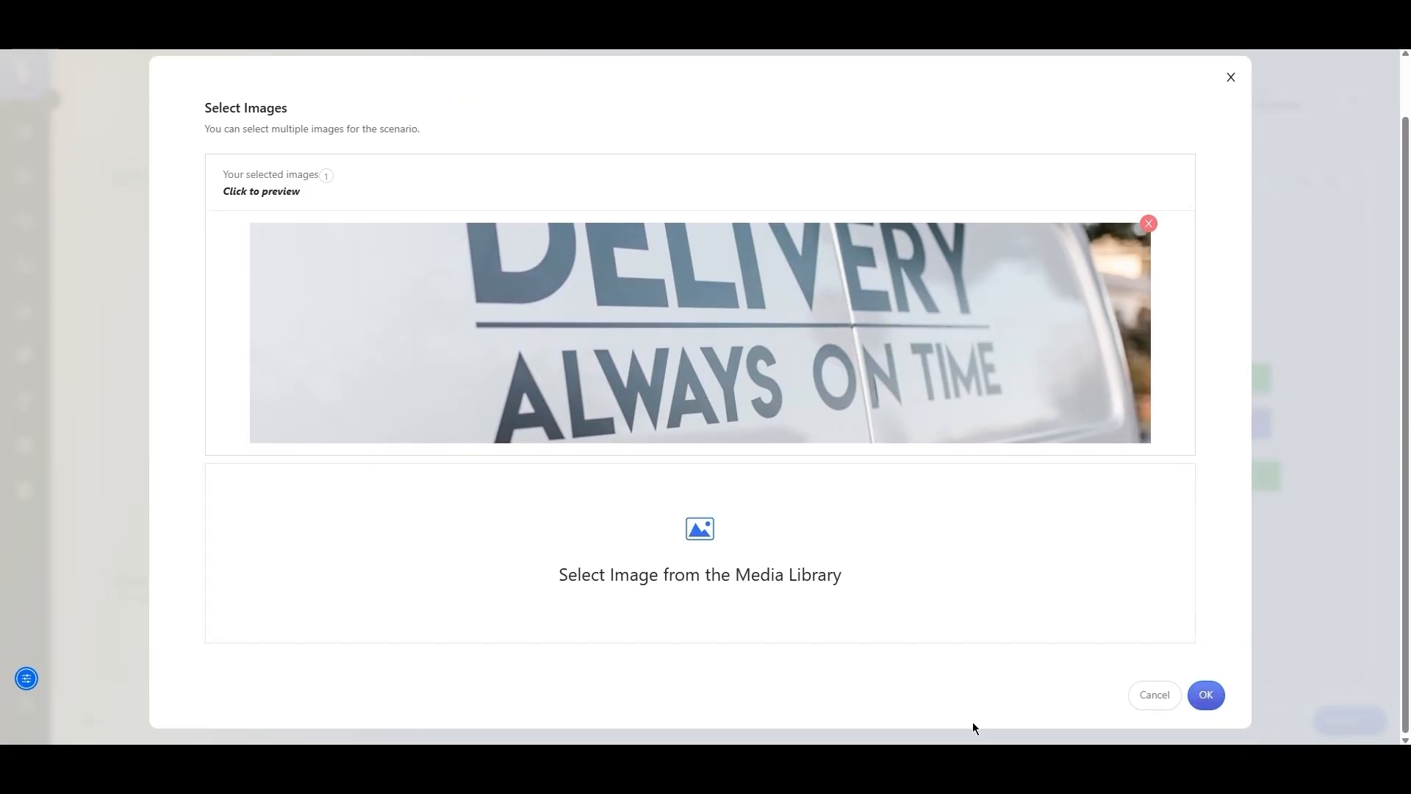
{"action": "left_click", "coordinate": [1203, 689]}
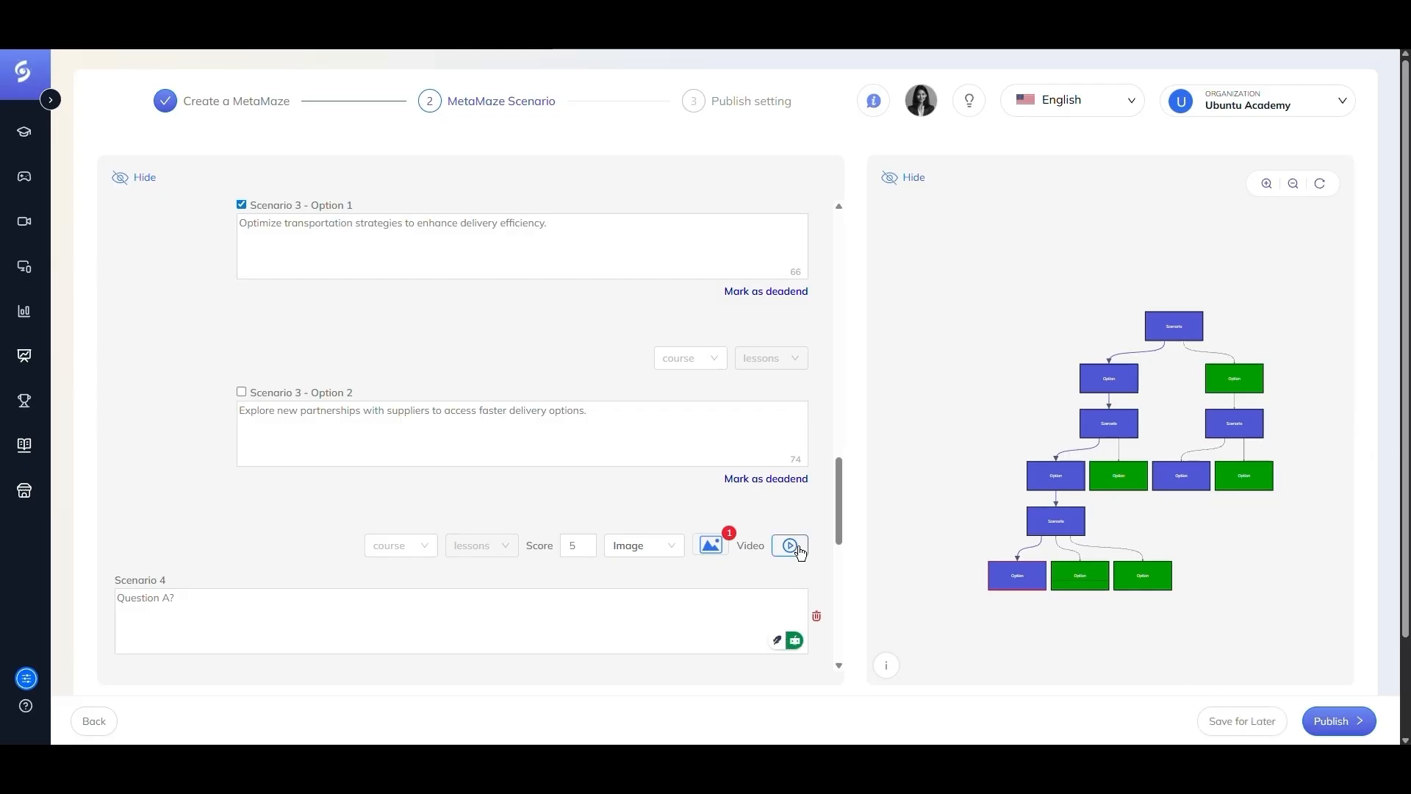
- Finish the maze scenarios and move on to the publish settings
{"action": "scroll", "coordinate": [673, 490], "scroll_direction": "down", "scroll_amount": 2}
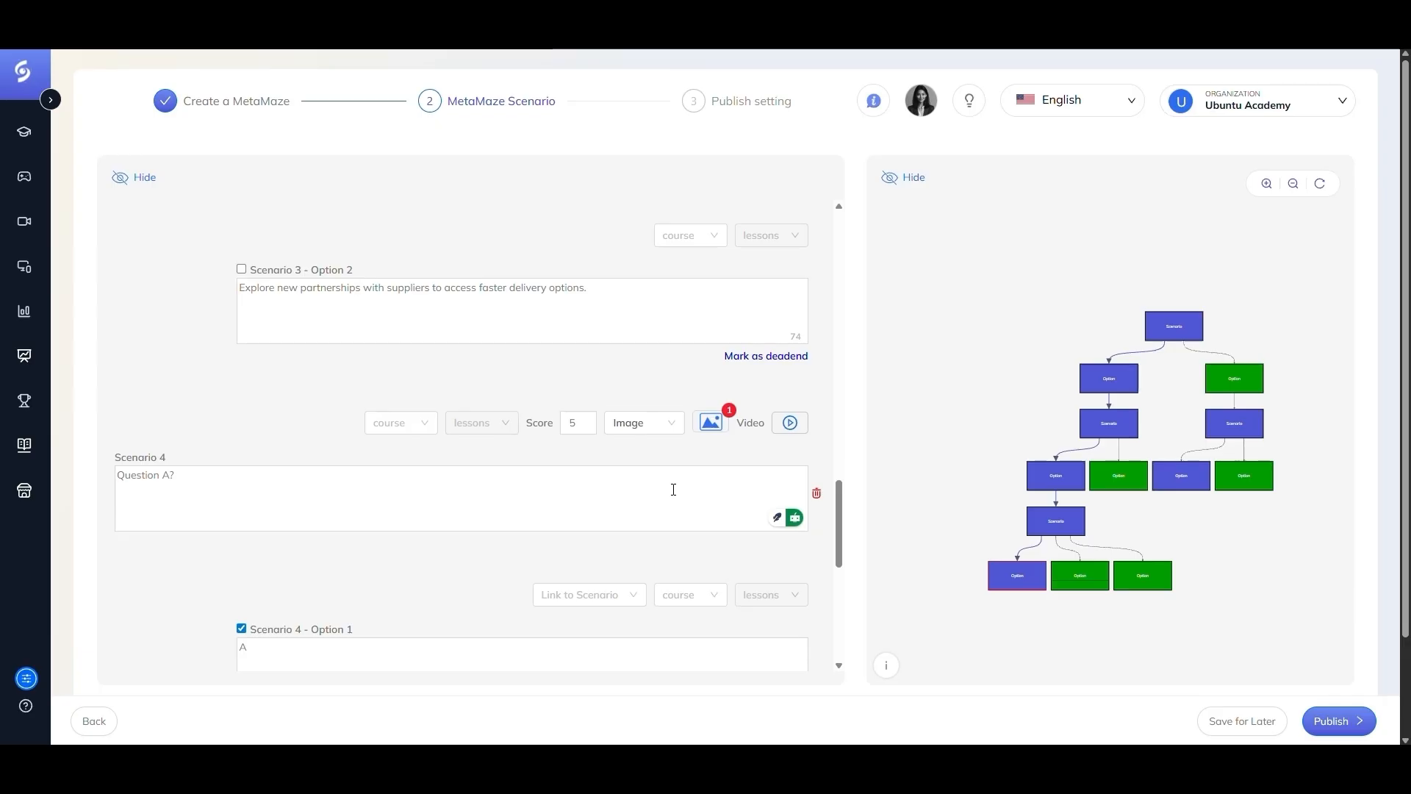
{"action": "scroll", "coordinate": [673, 489], "scroll_direction": "down", "scroll_amount": 8}
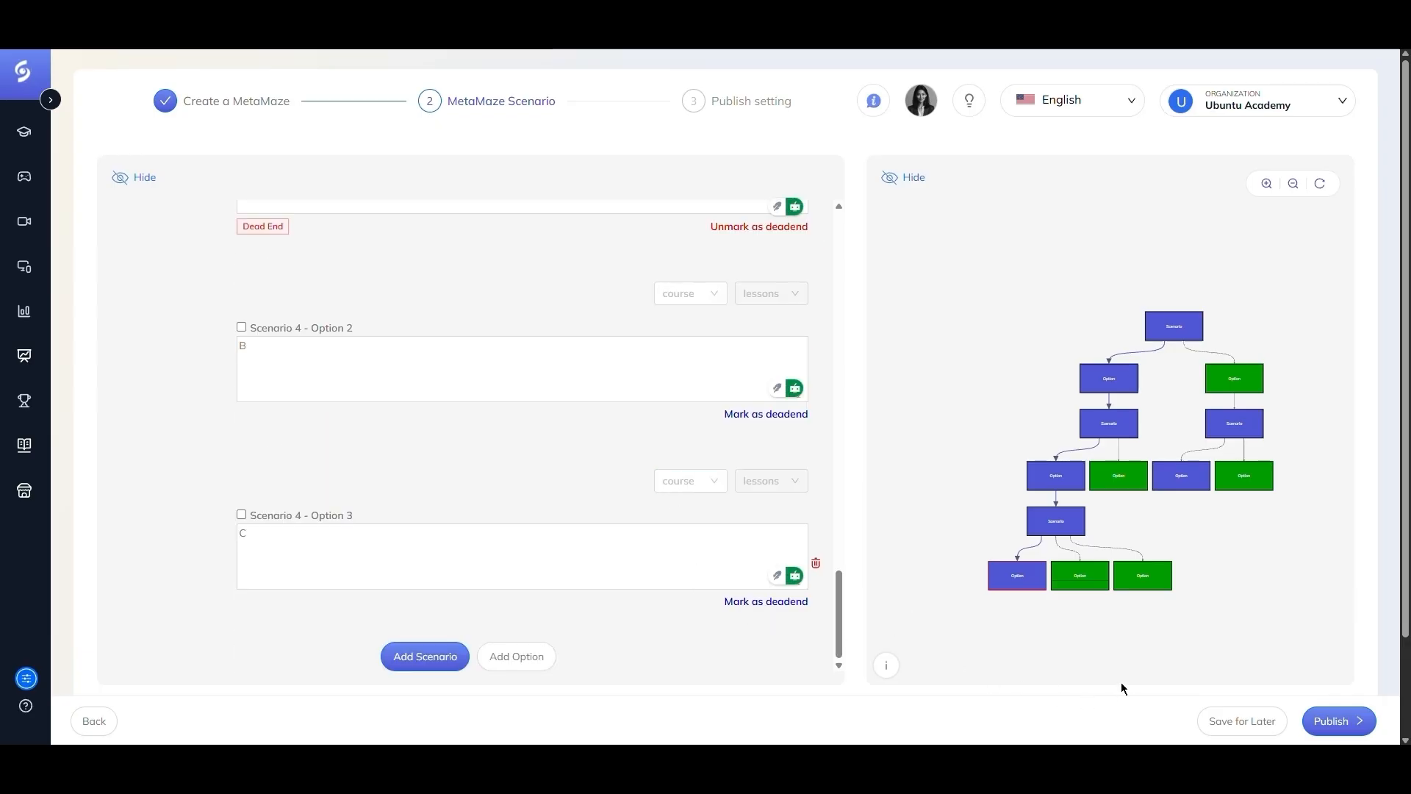
{"action": "left_click", "coordinate": [1346, 733]}
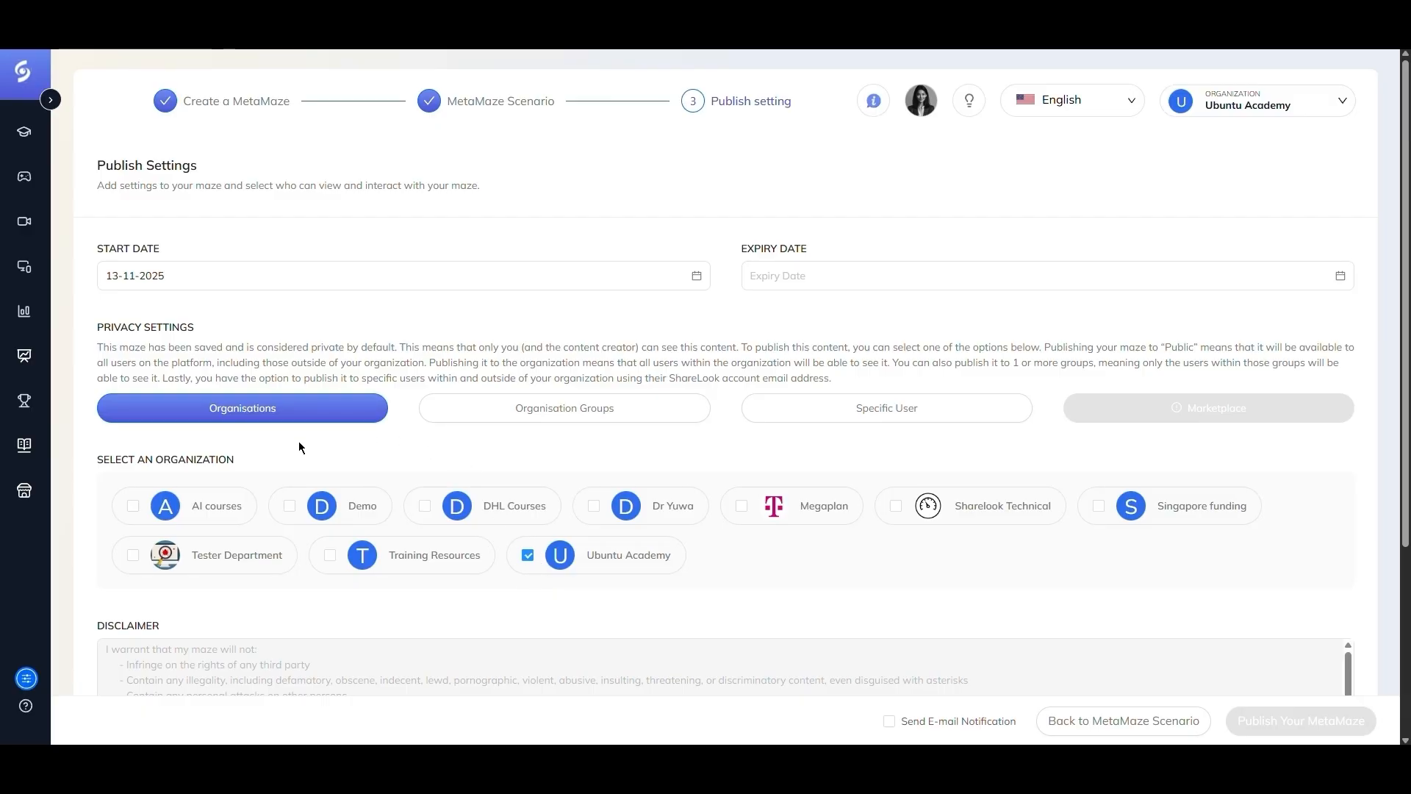
- Agree to the terms and conditions and publish the MetaMaze to the Ubuntu Academy organisation
{"action": "scroll", "coordinate": [249, 588], "scroll_direction": "down", "scroll_amount": 5}
{"action": "left_click", "coordinate": [104, 491]}
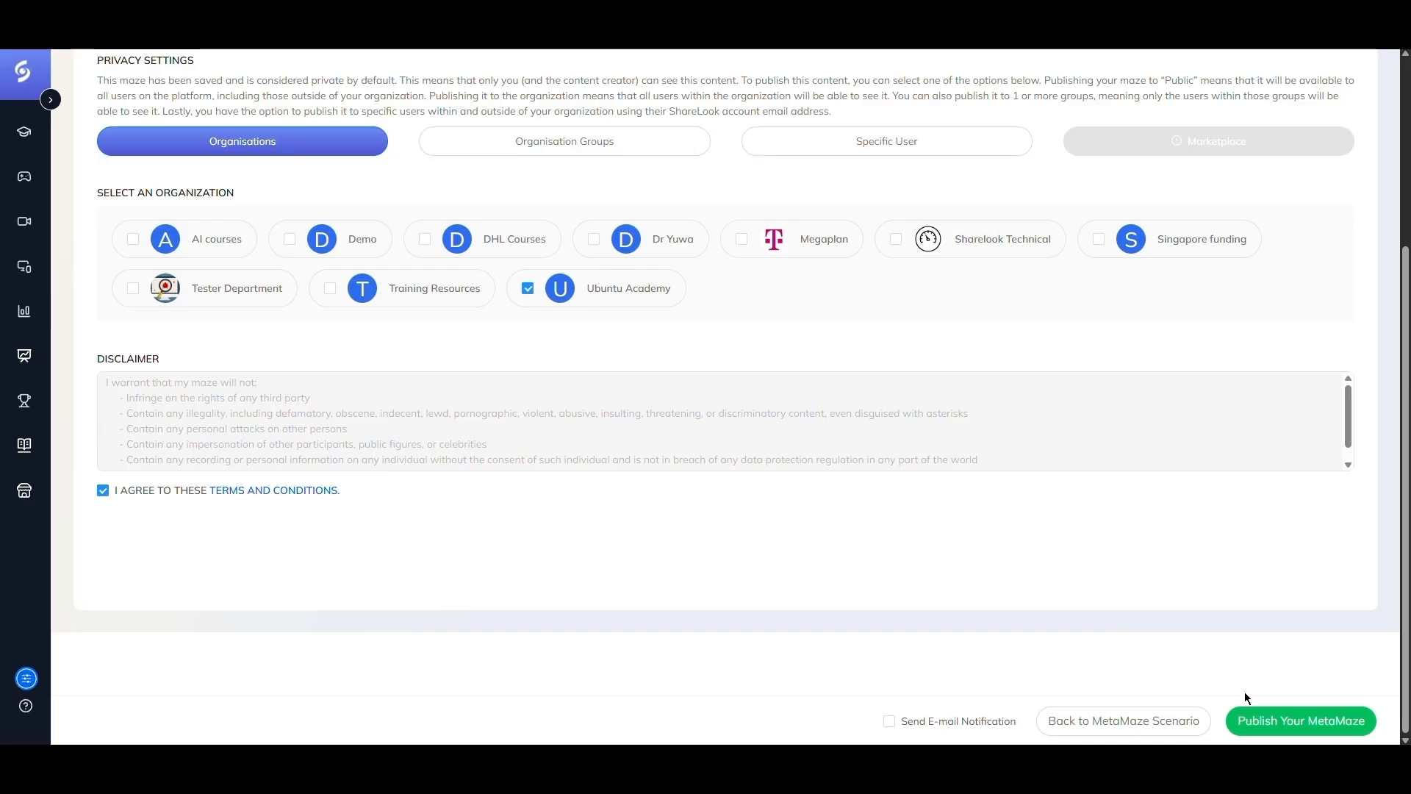
{"action": "left_click", "coordinate": [1332, 728]}
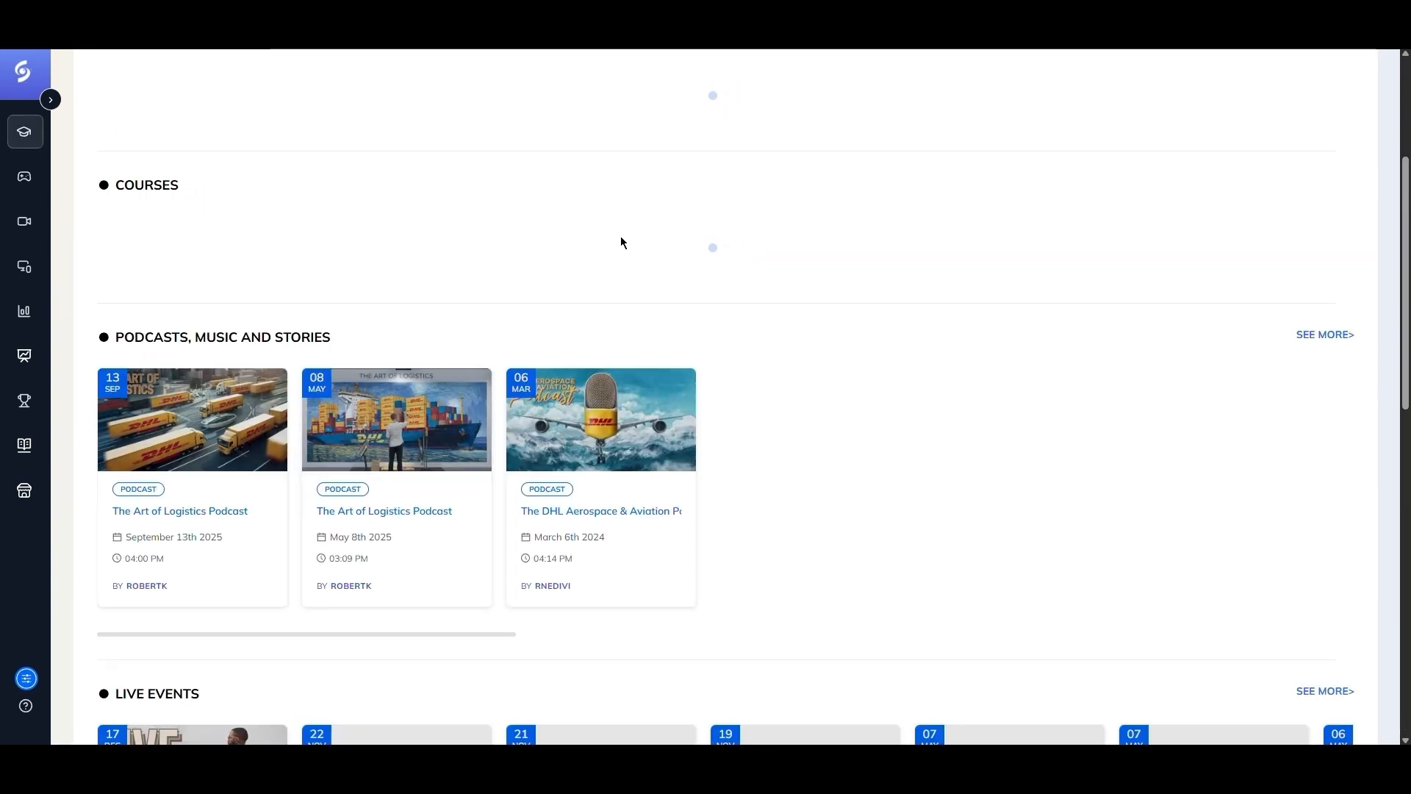
- Open the Art of Logistics Maze from the MetaMaze section of the training page and start taking it
{"action": "scroll", "coordinate": [616, 236], "scroll_direction": "down", "scroll_amount": 8}
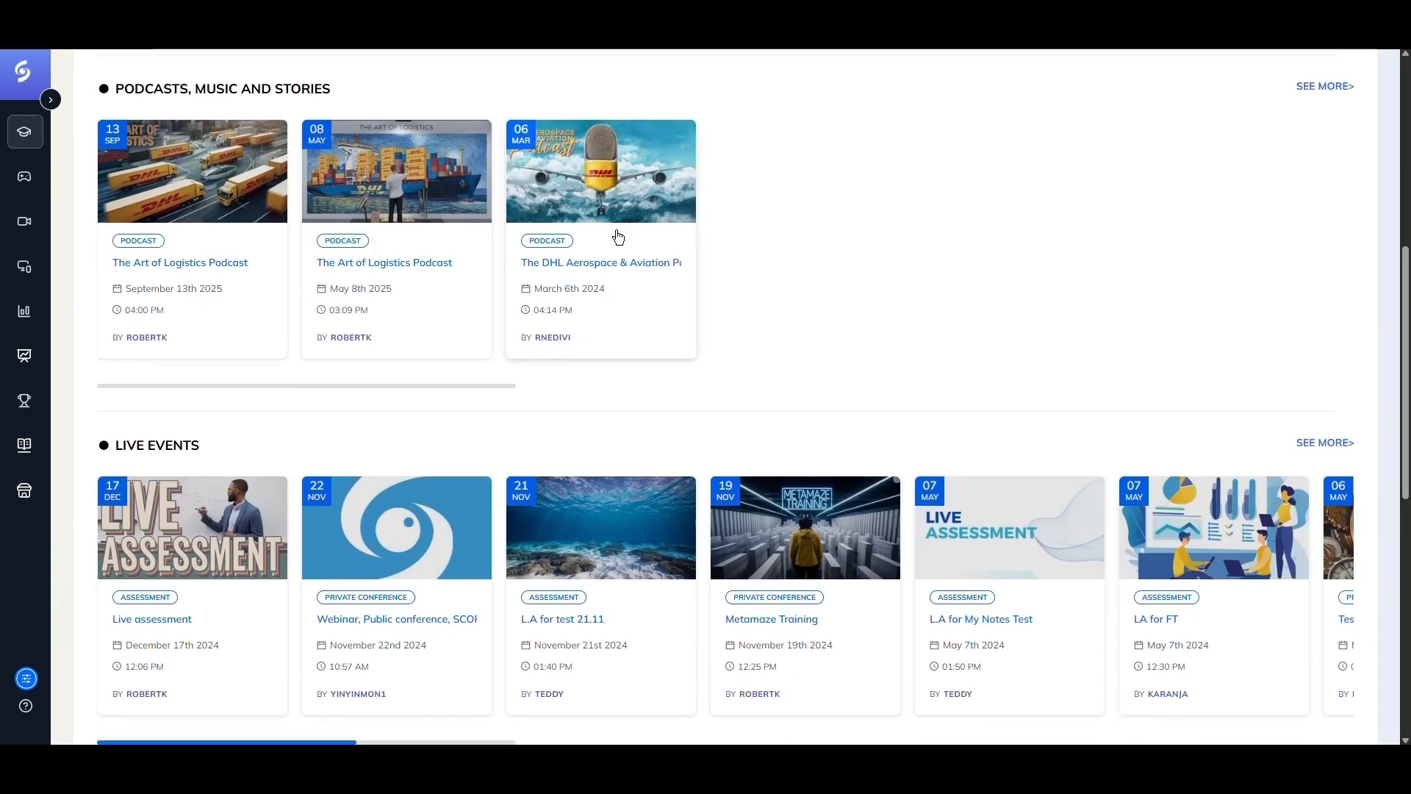
{"action": "scroll", "coordinate": [612, 238], "scroll_direction": "down", "scroll_amount": 1}
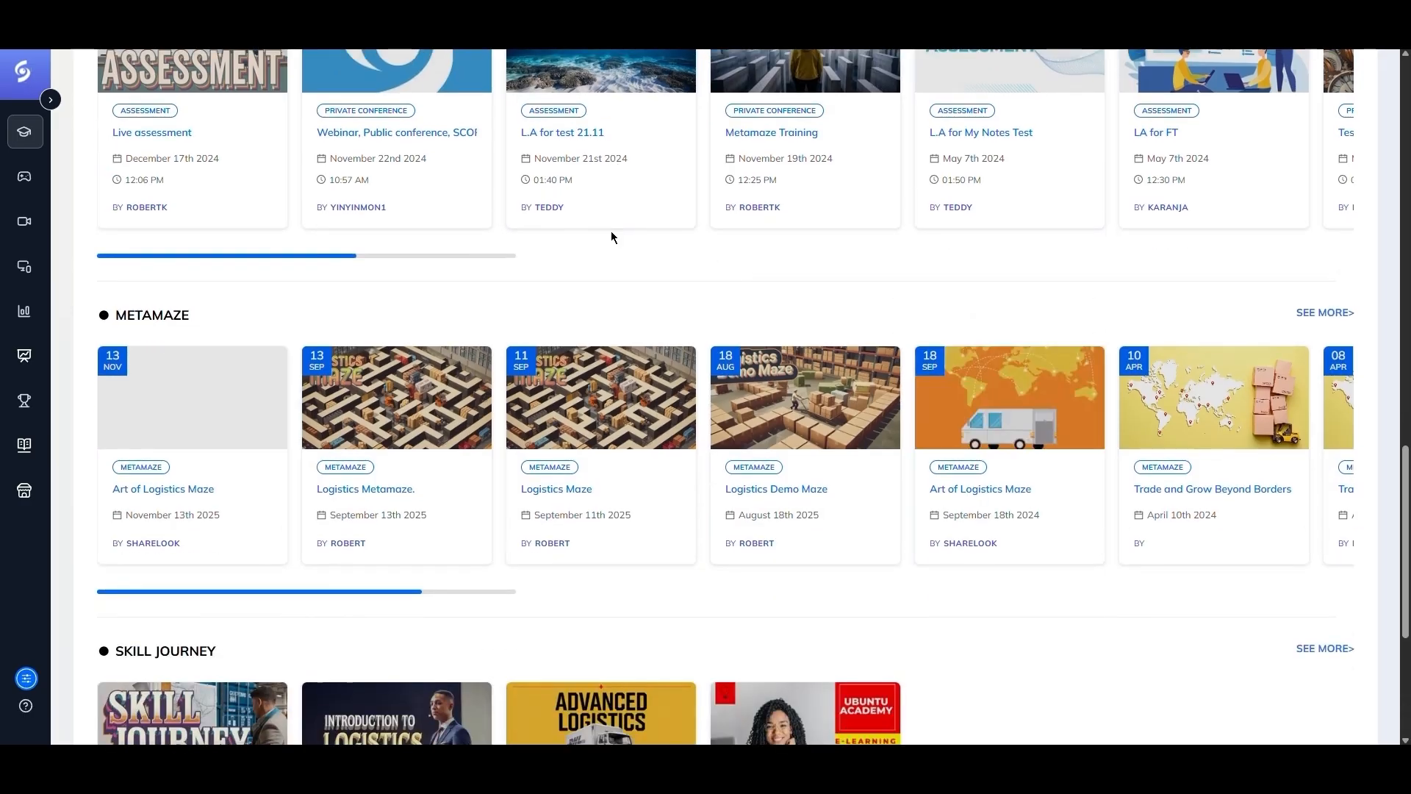
{"action": "scroll", "coordinate": [252, 316], "scroll_direction": "down", "scroll_amount": 2}
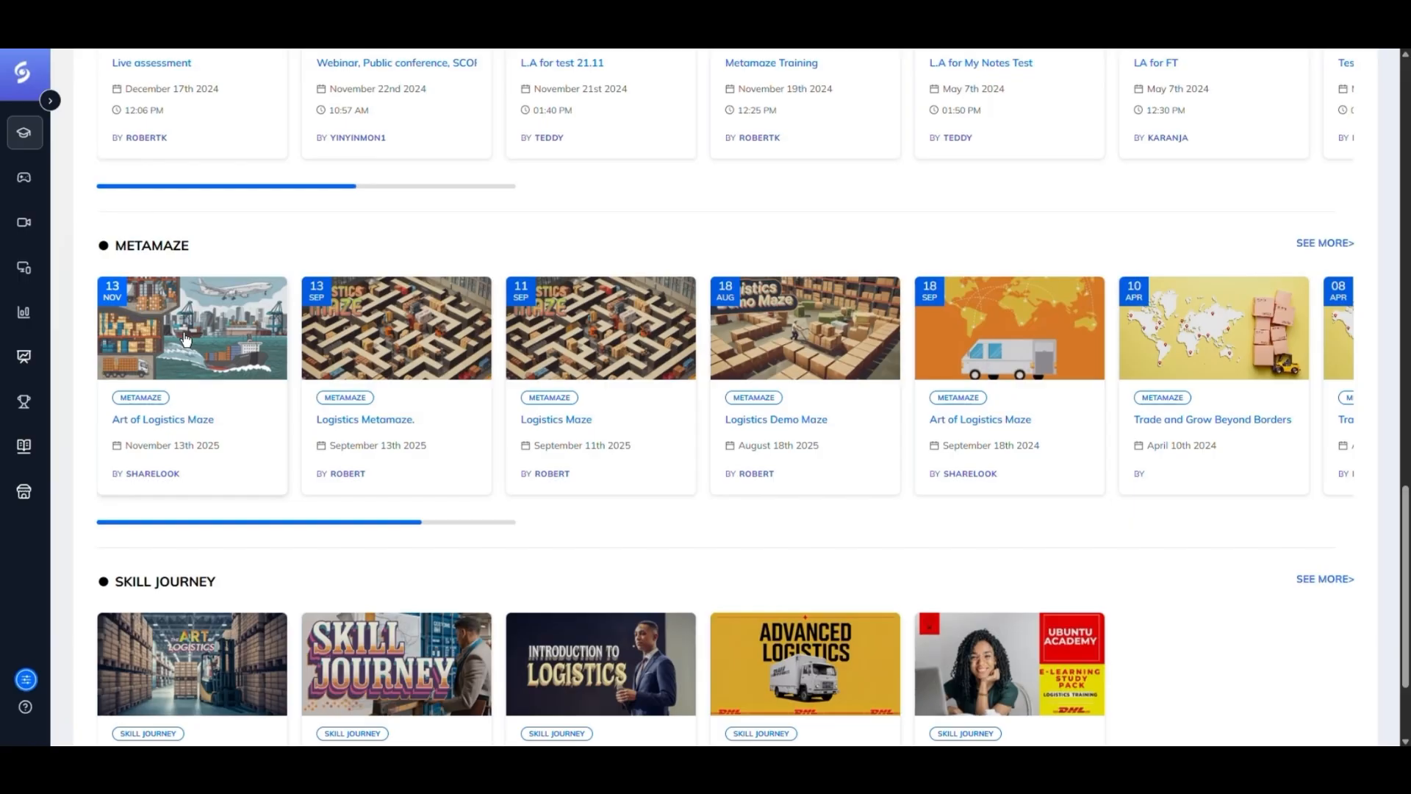
{"action": "left_click", "coordinate": [185, 339]}
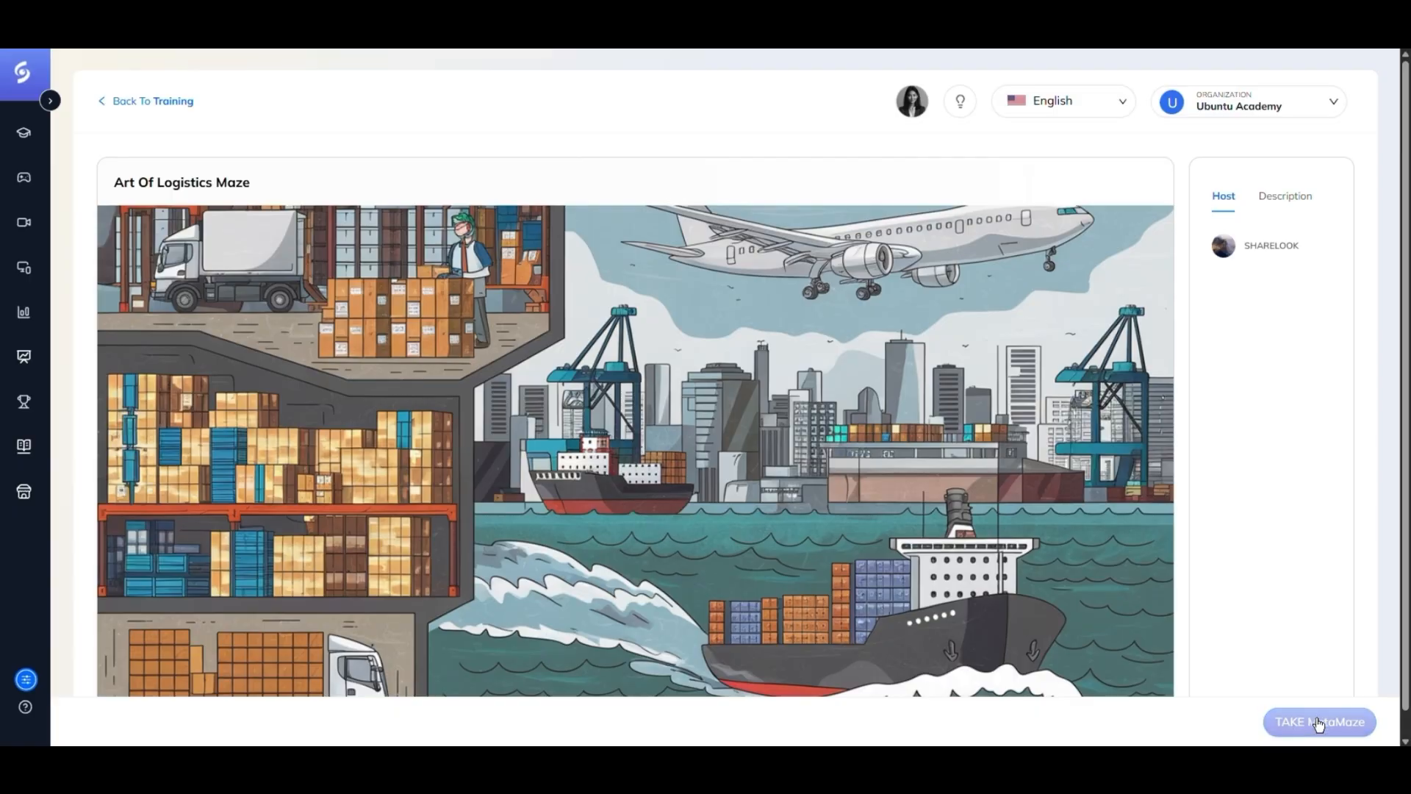
{"action": "left_click", "coordinate": [1318, 723]}
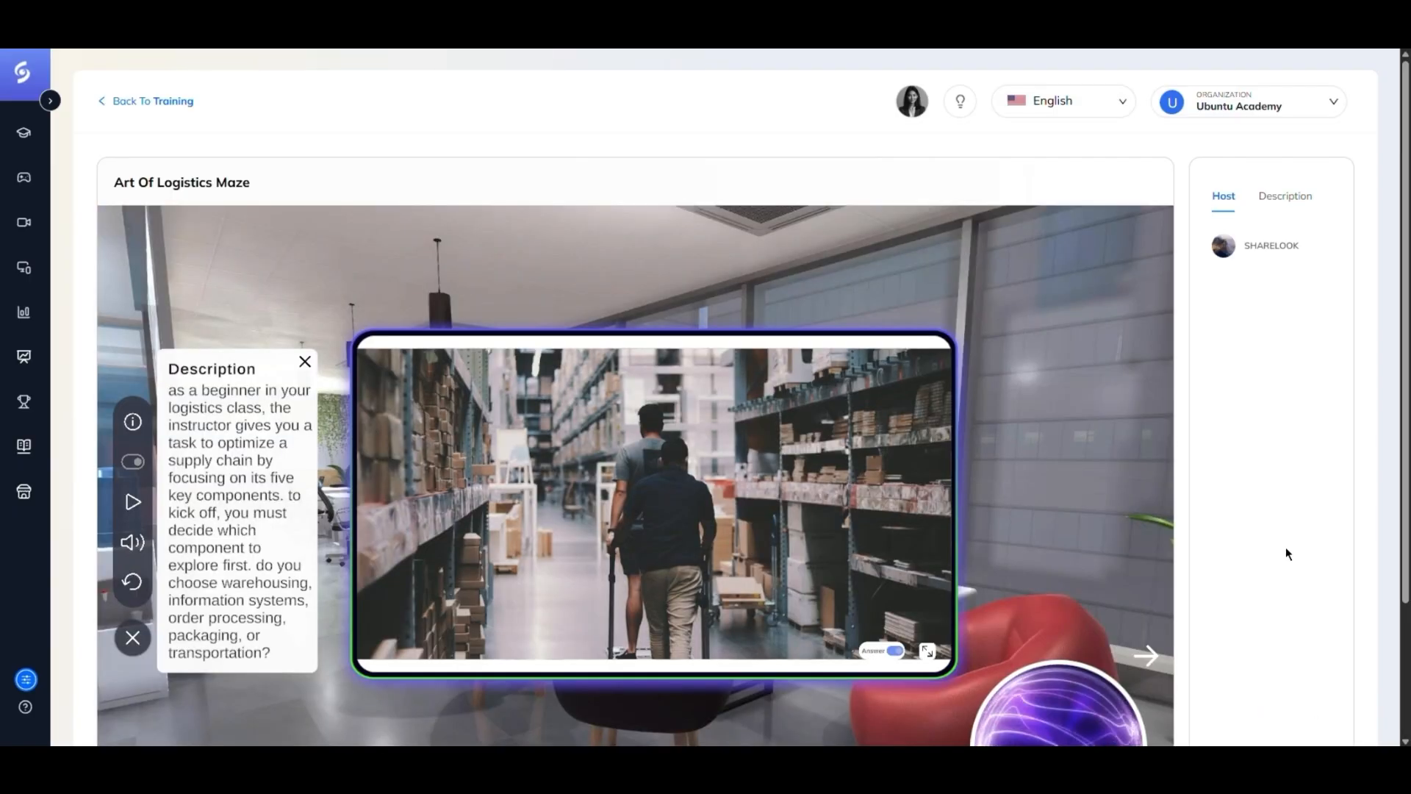
- Explore the maze player's description panel, question panel, voice playback and fullscreen controls
{"action": "scroll", "coordinate": [1255, 487], "scroll_direction": "down", "scroll_amount": 2}
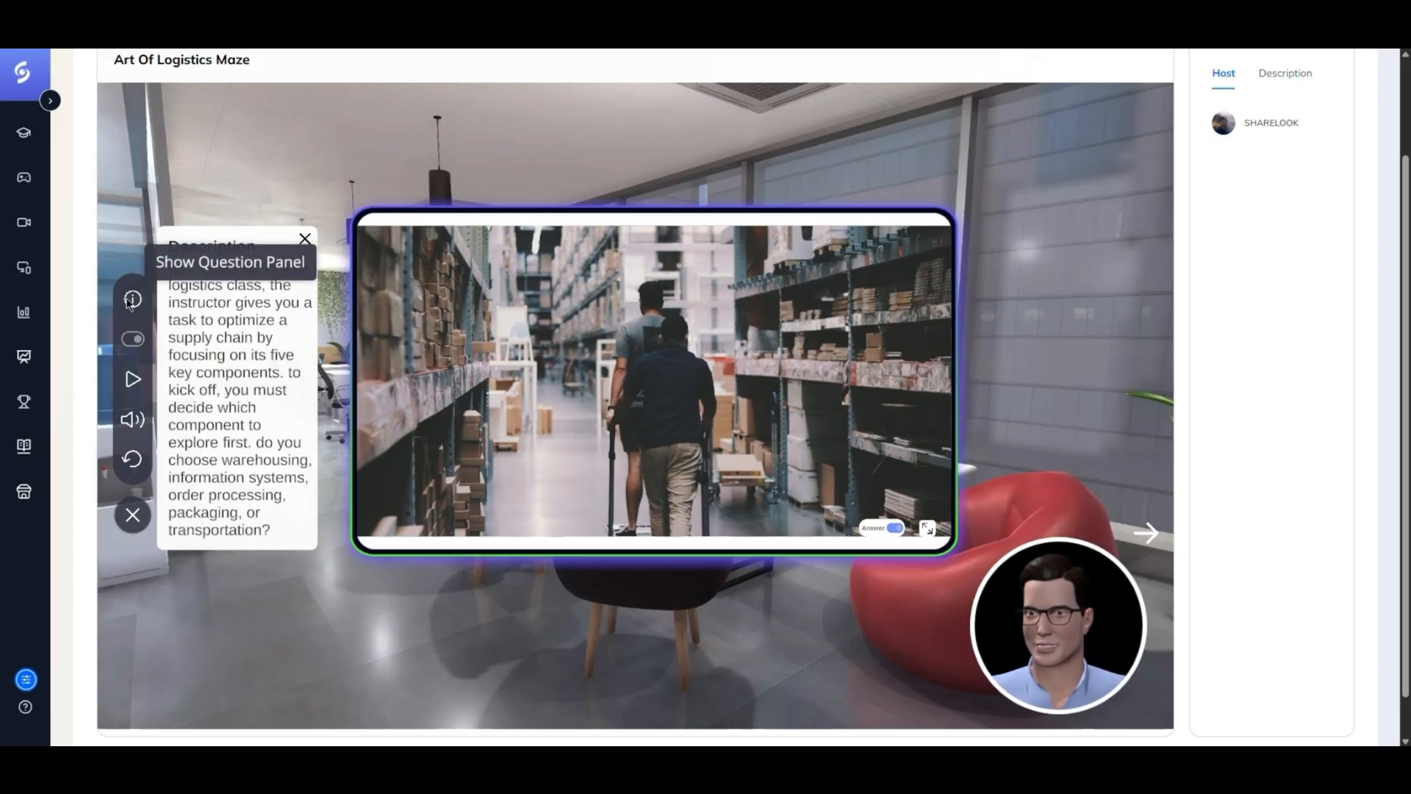
{"action": "left_click", "coordinate": [305, 239]}
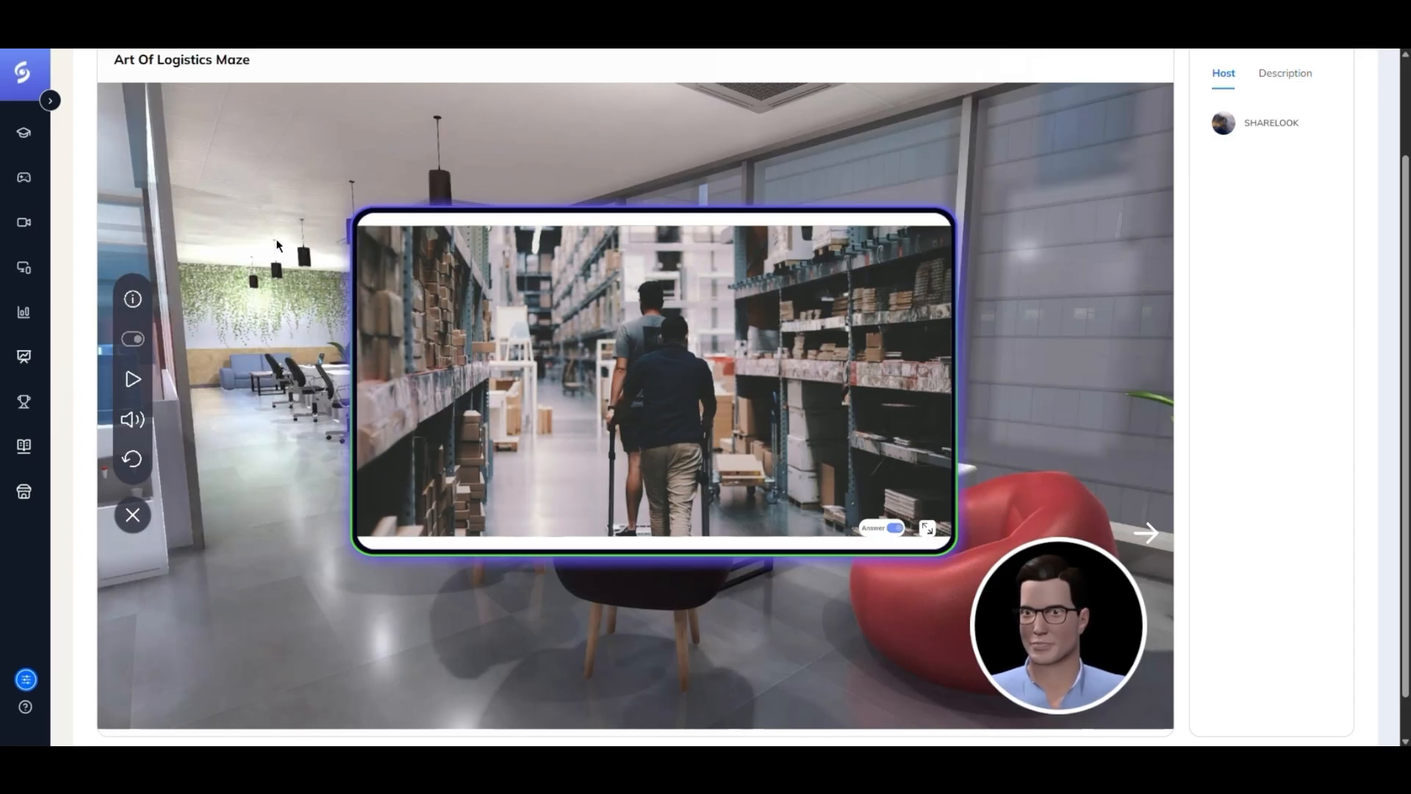
{"action": "left_click", "coordinate": [132, 299]}
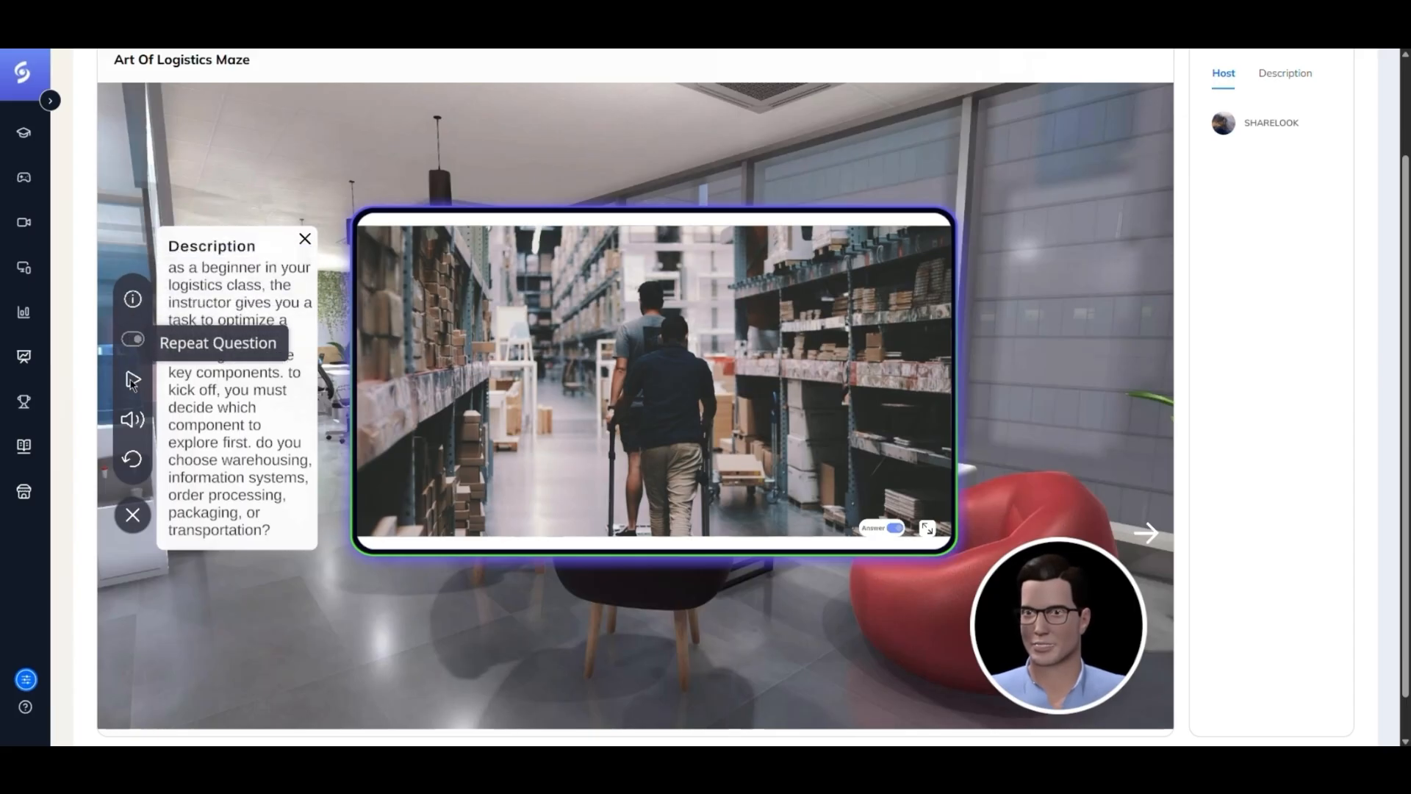
{"action": "left_click", "coordinate": [133, 420]}
{"action": "left_click", "coordinate": [133, 423]}
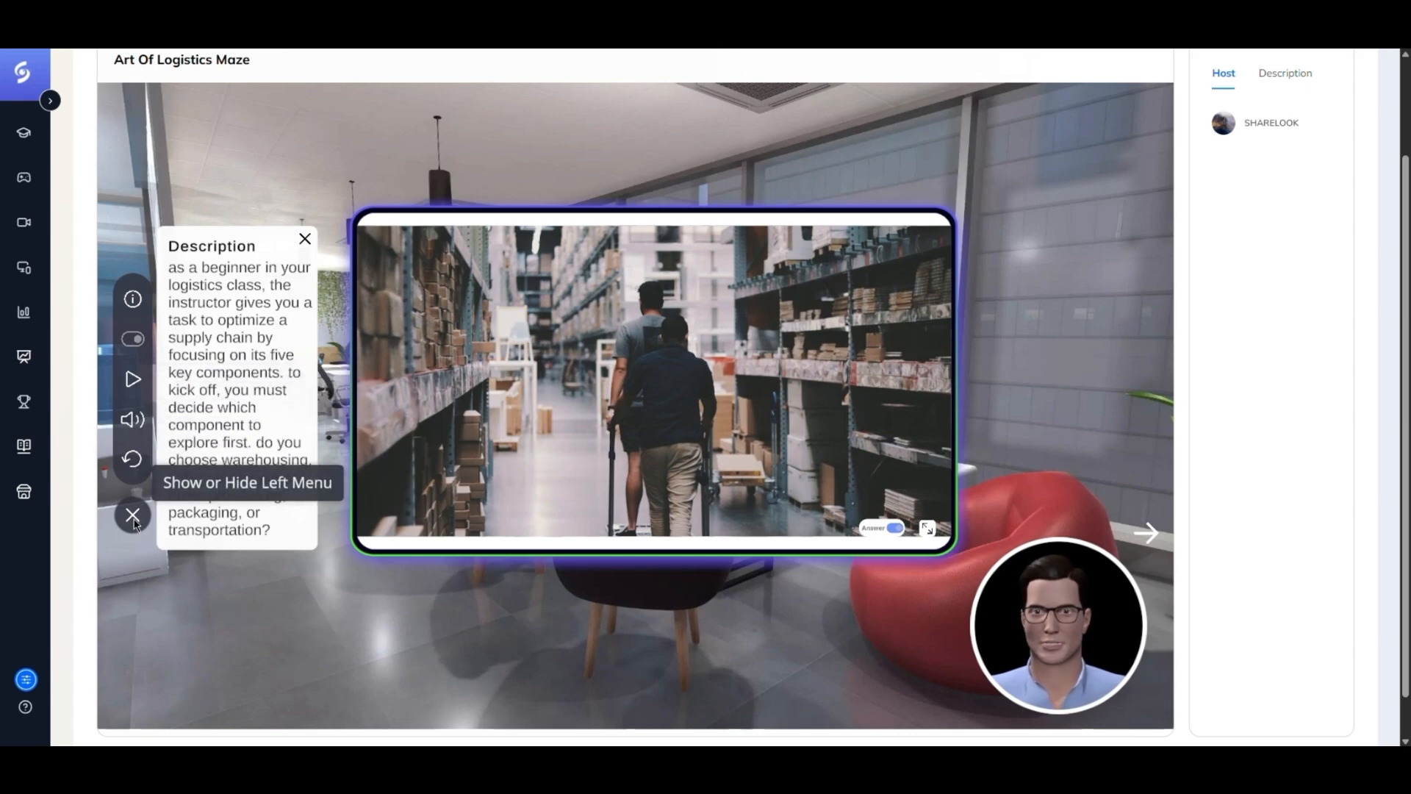
{"action": "left_click", "coordinate": [928, 529]}
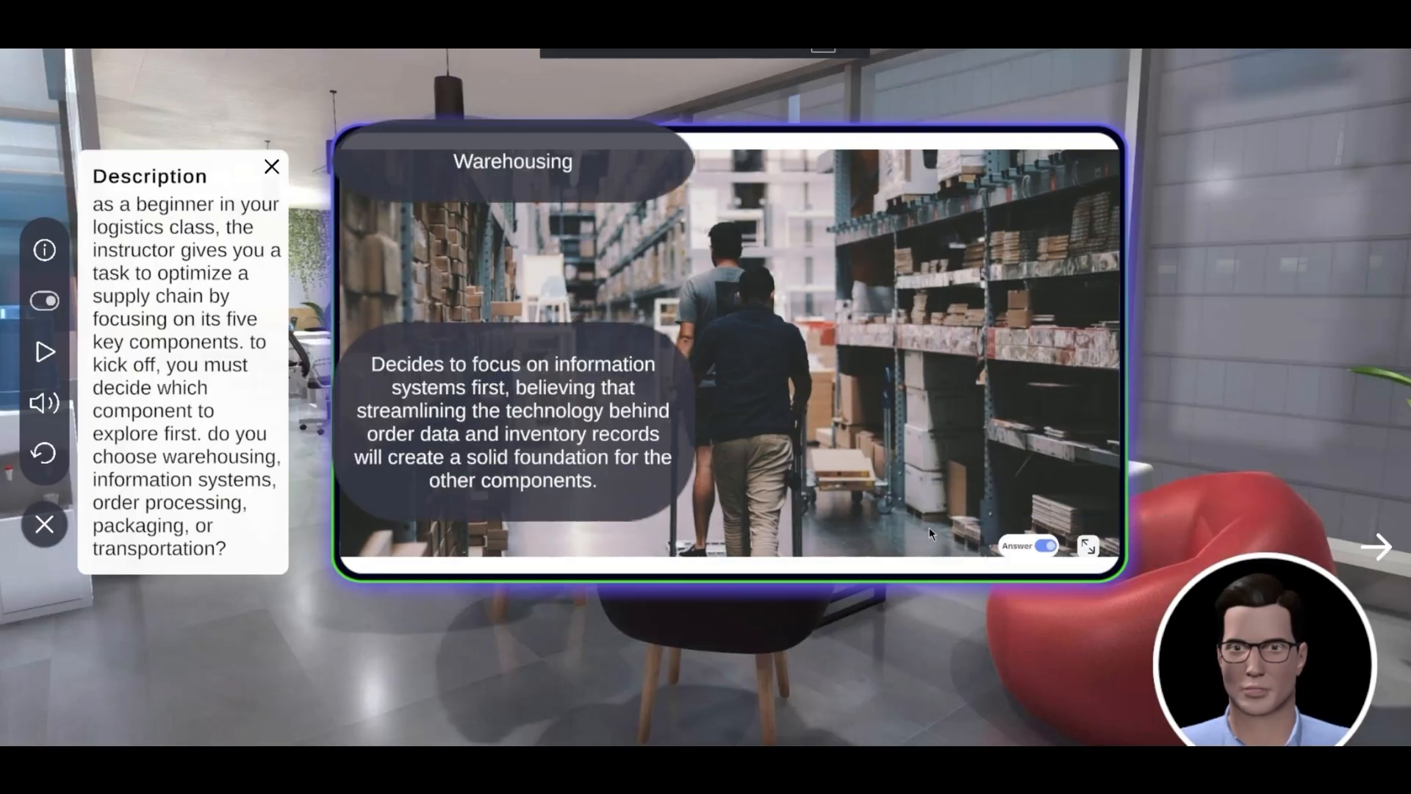
{"action": "left_click", "coordinate": [1087, 545]}
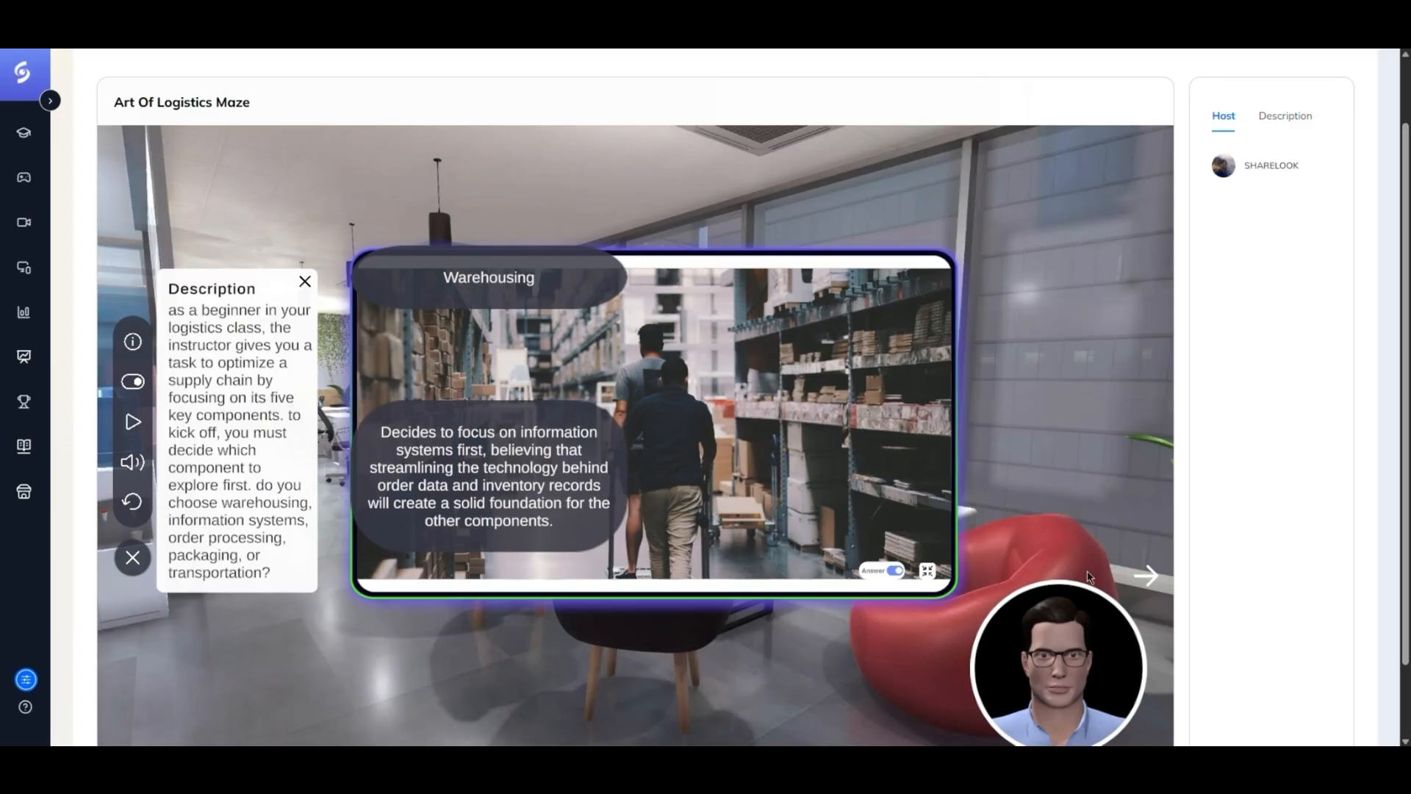
- Toggle the avatar and the answer display in the maze player
{"action": "left_click", "coordinate": [1145, 577]}
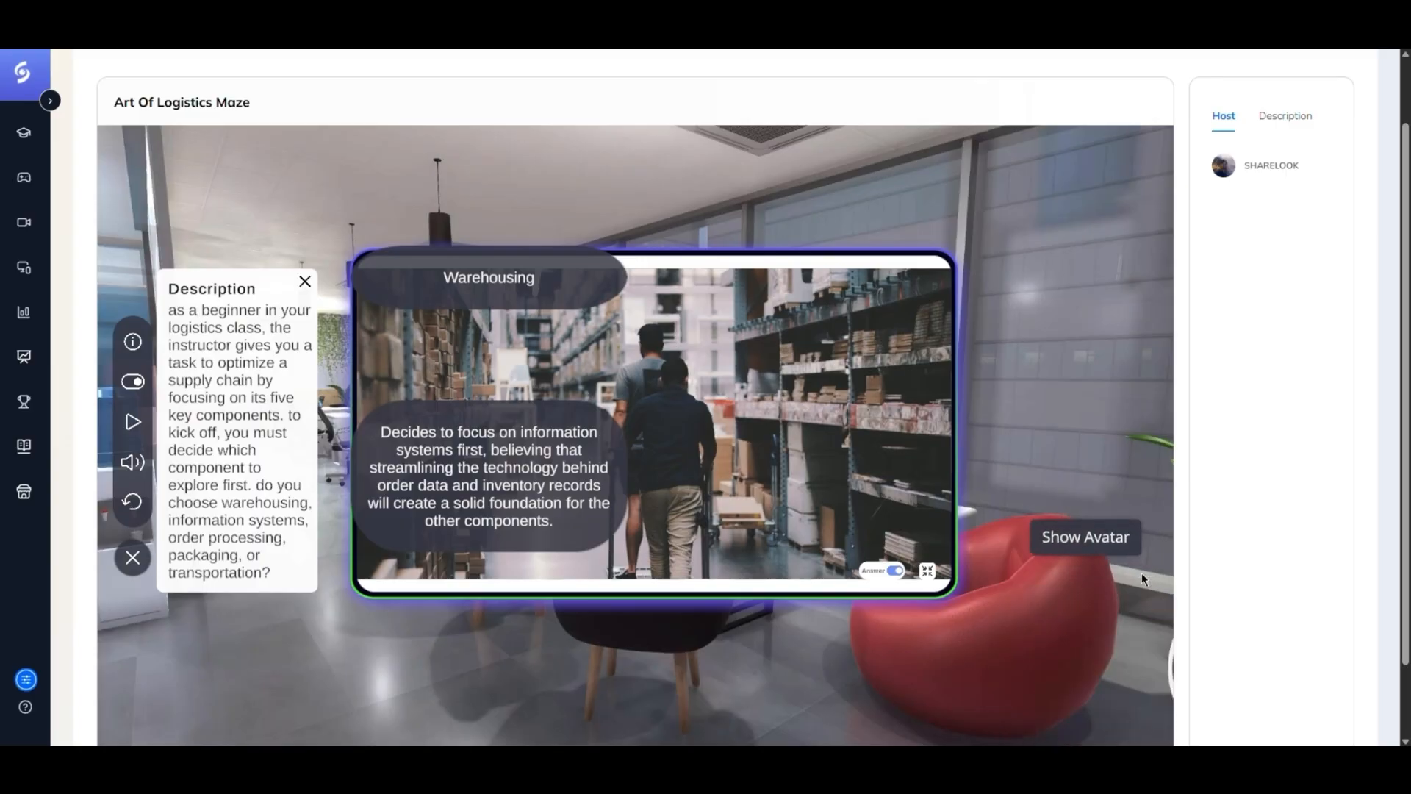
{"action": "left_click", "coordinate": [1143, 578]}
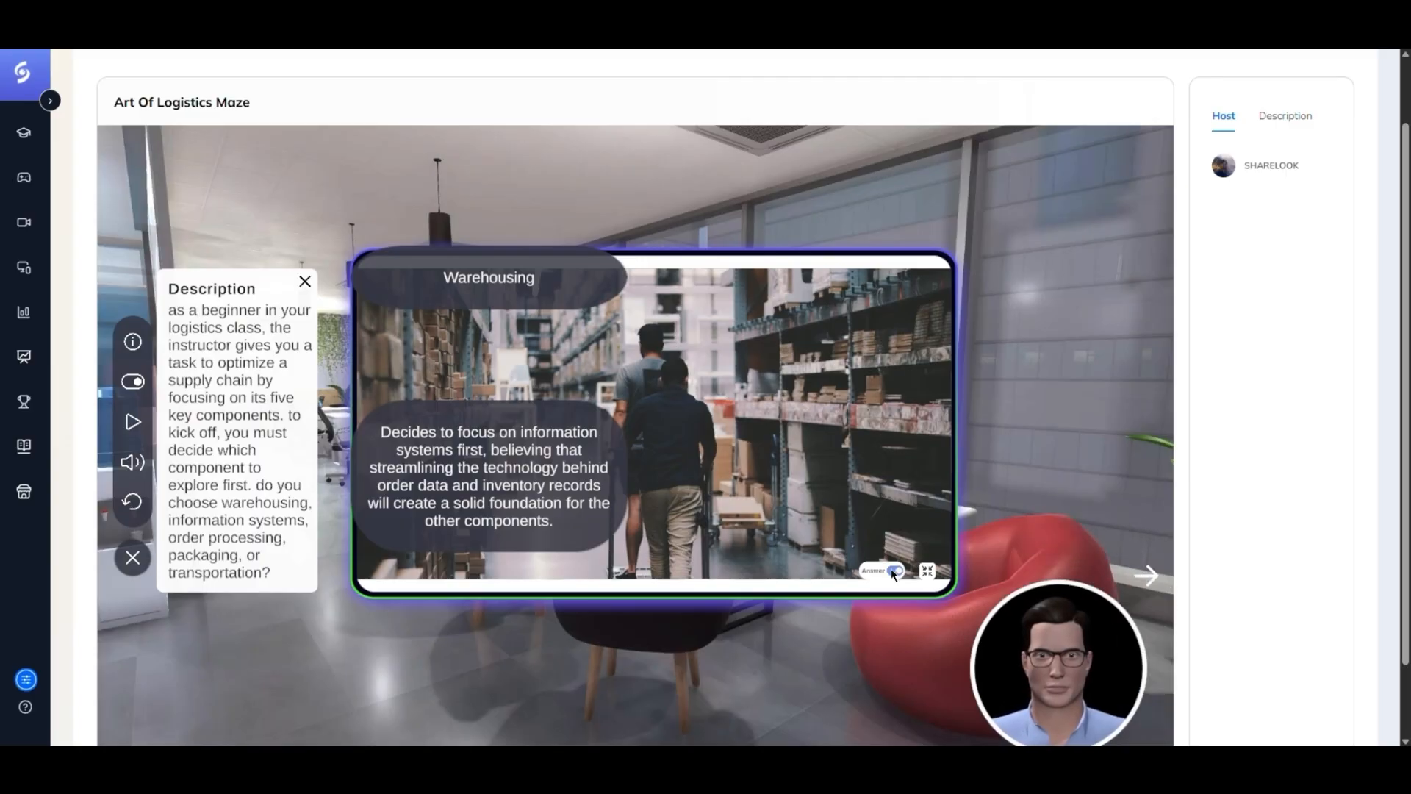
{"action": "left_click", "coordinate": [894, 572]}
{"action": "left_click", "coordinate": [894, 572]}
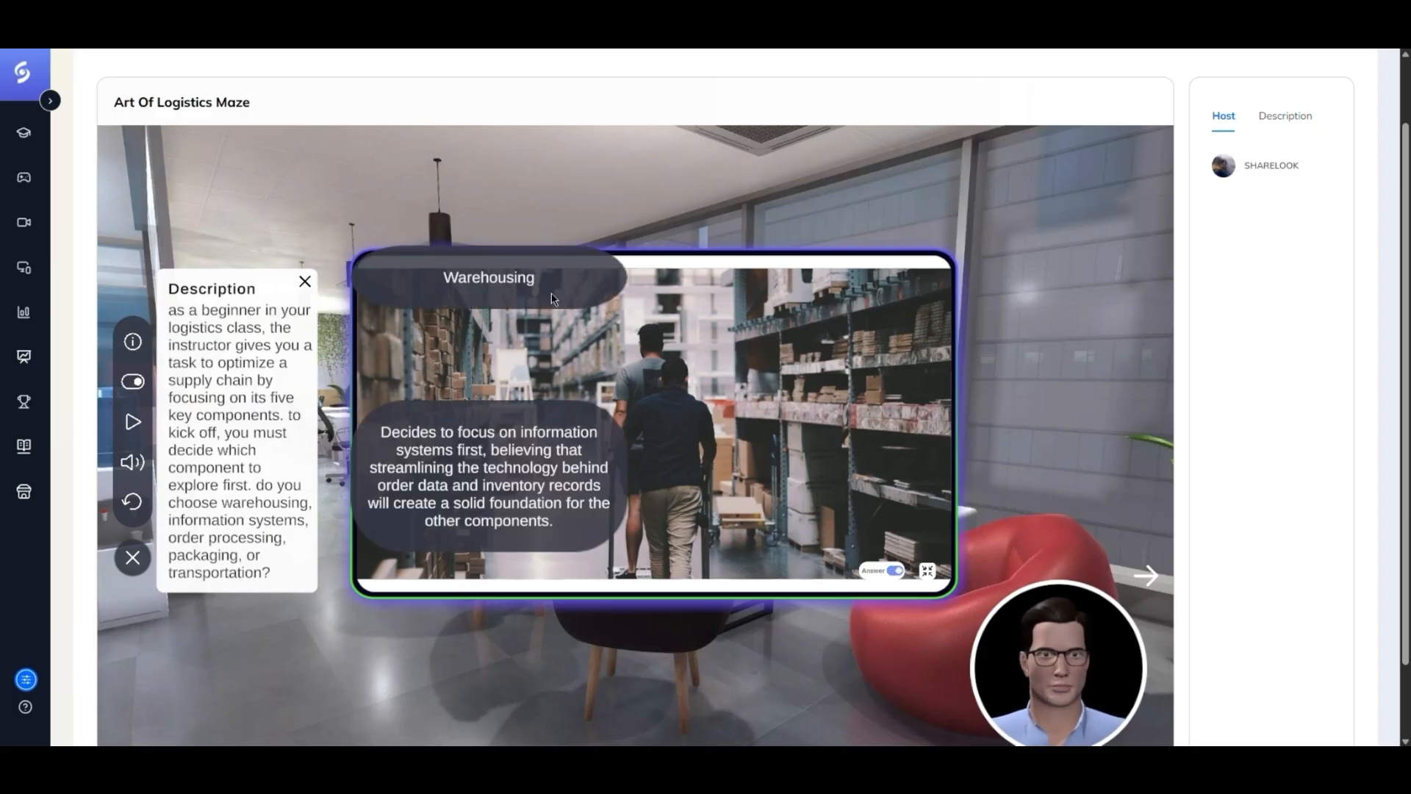
- Answer the maze by choosing Warehousing in the first scenario and the packaging option in the second
{"action": "left_click", "coordinate": [488, 291]}
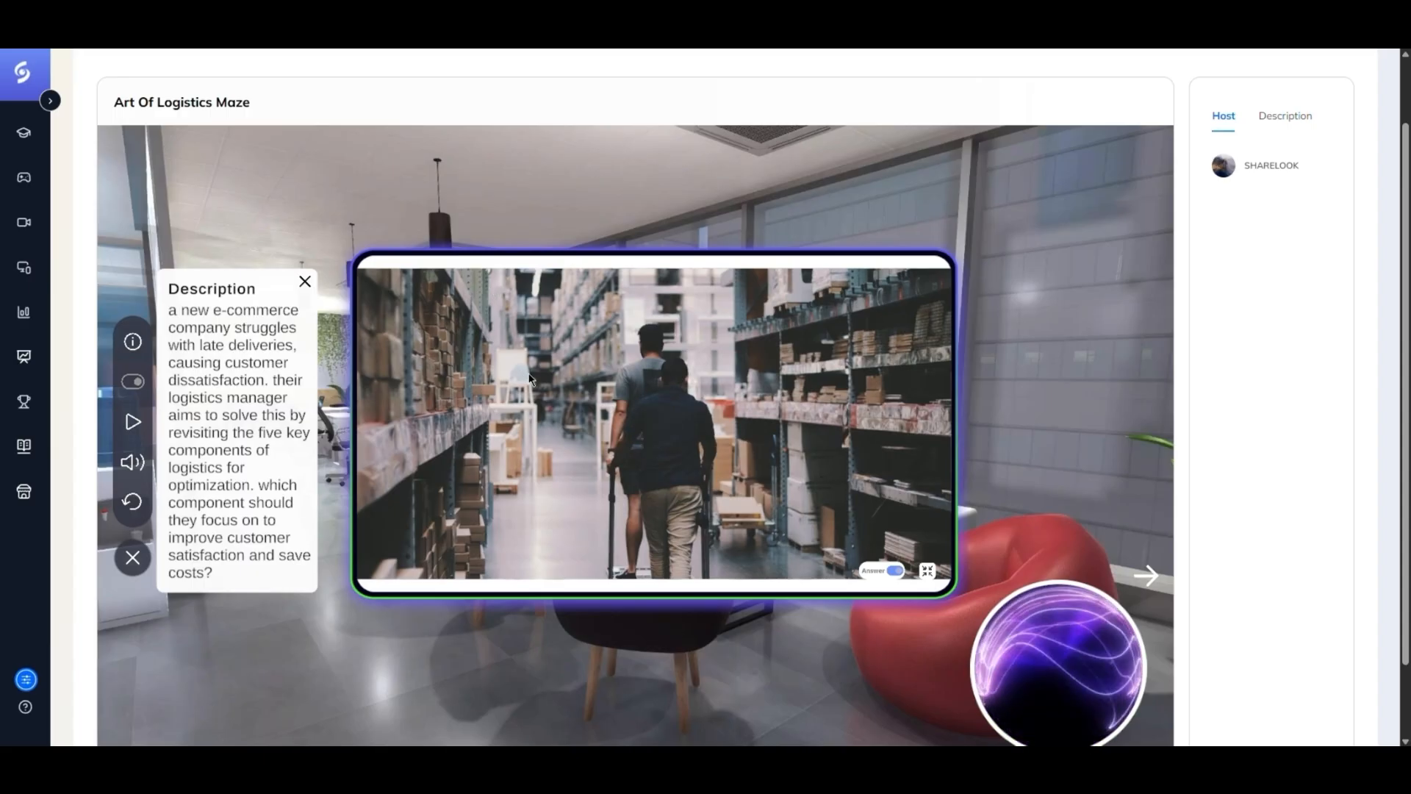
{"action": "left_click_drag", "start_coordinate": [1404, 300], "coordinate": [1403, 329]}
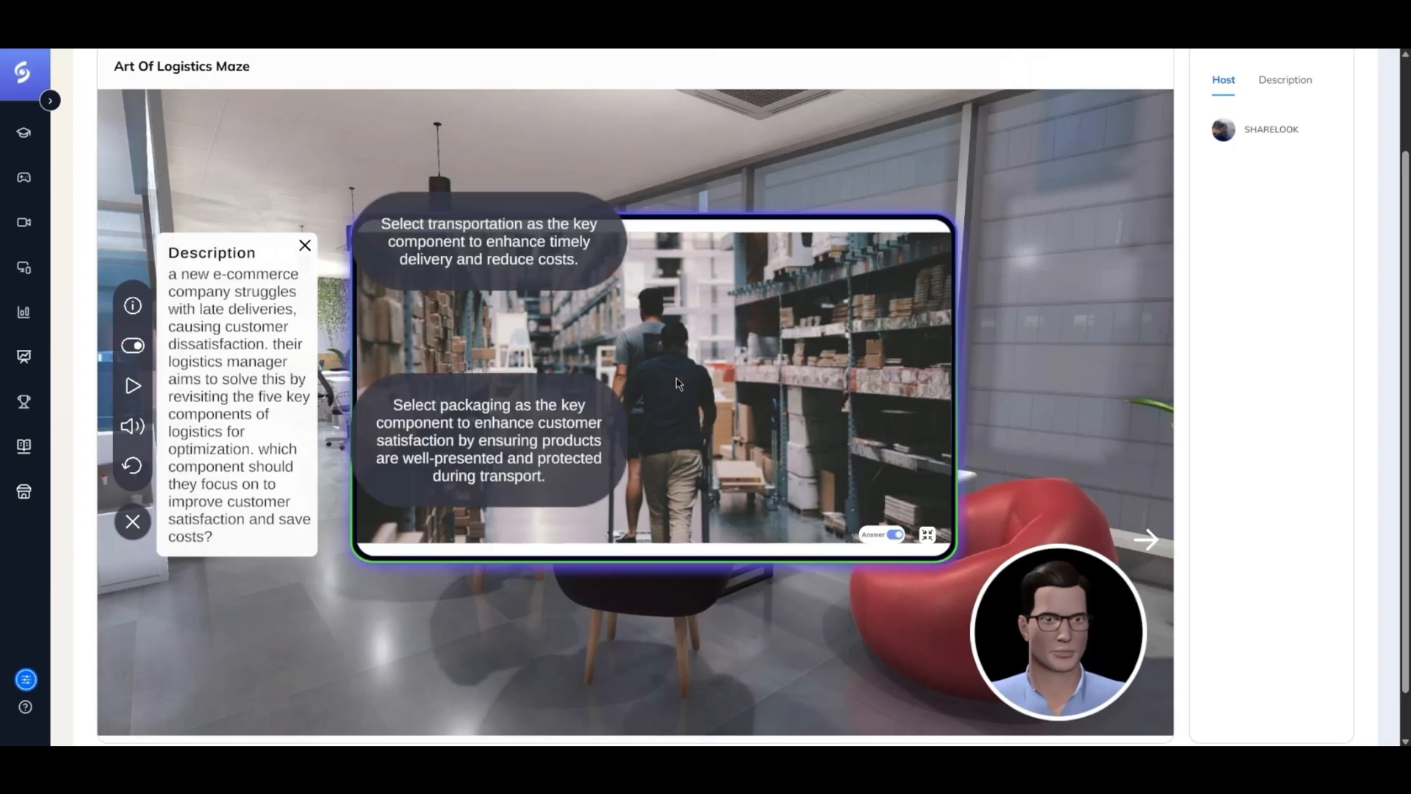
{"action": "left_click", "coordinate": [529, 433]}
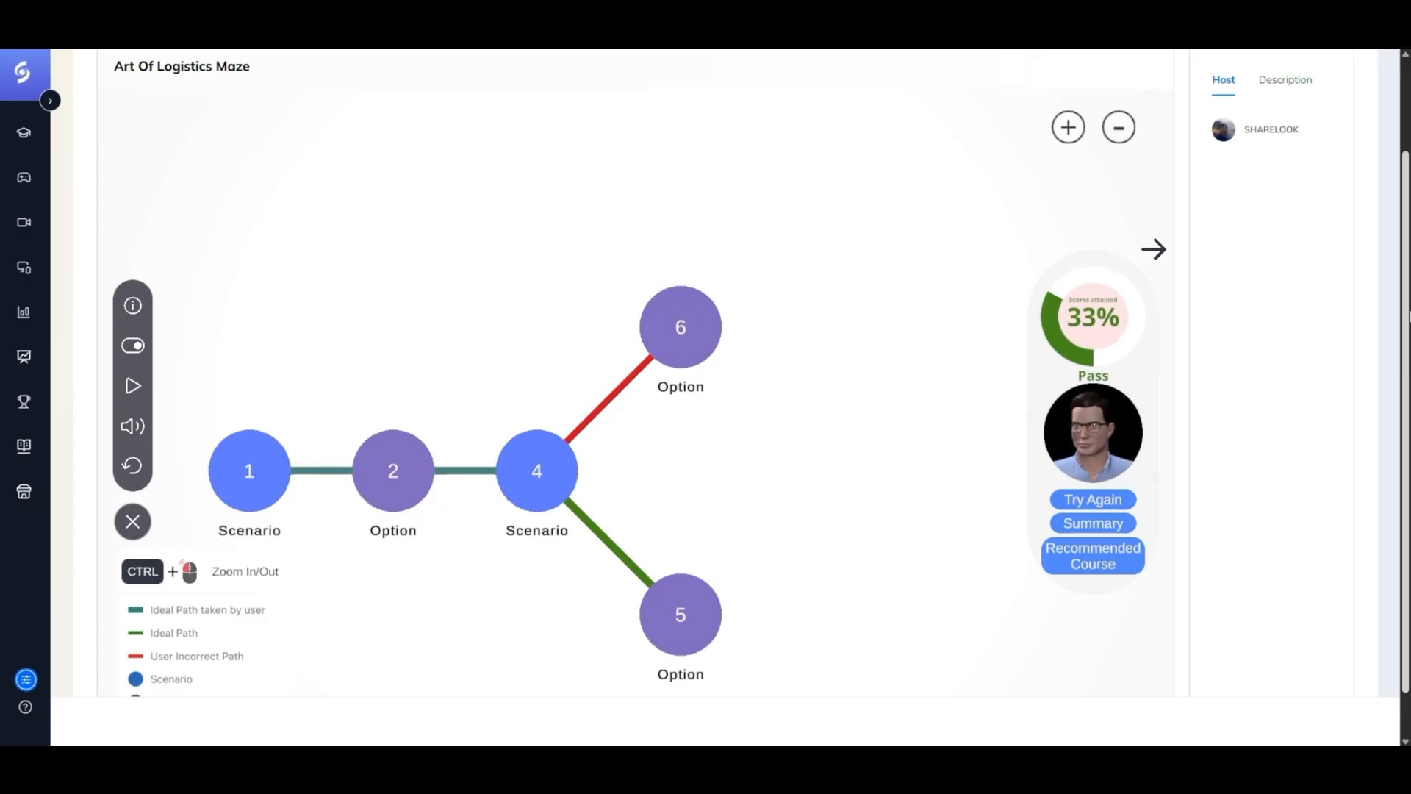
- Open the maze summary and read through its analysis and lesson summaries
{"action": "scroll", "coordinate": [1291, 346], "scroll_direction": "down", "scroll_amount": 1}
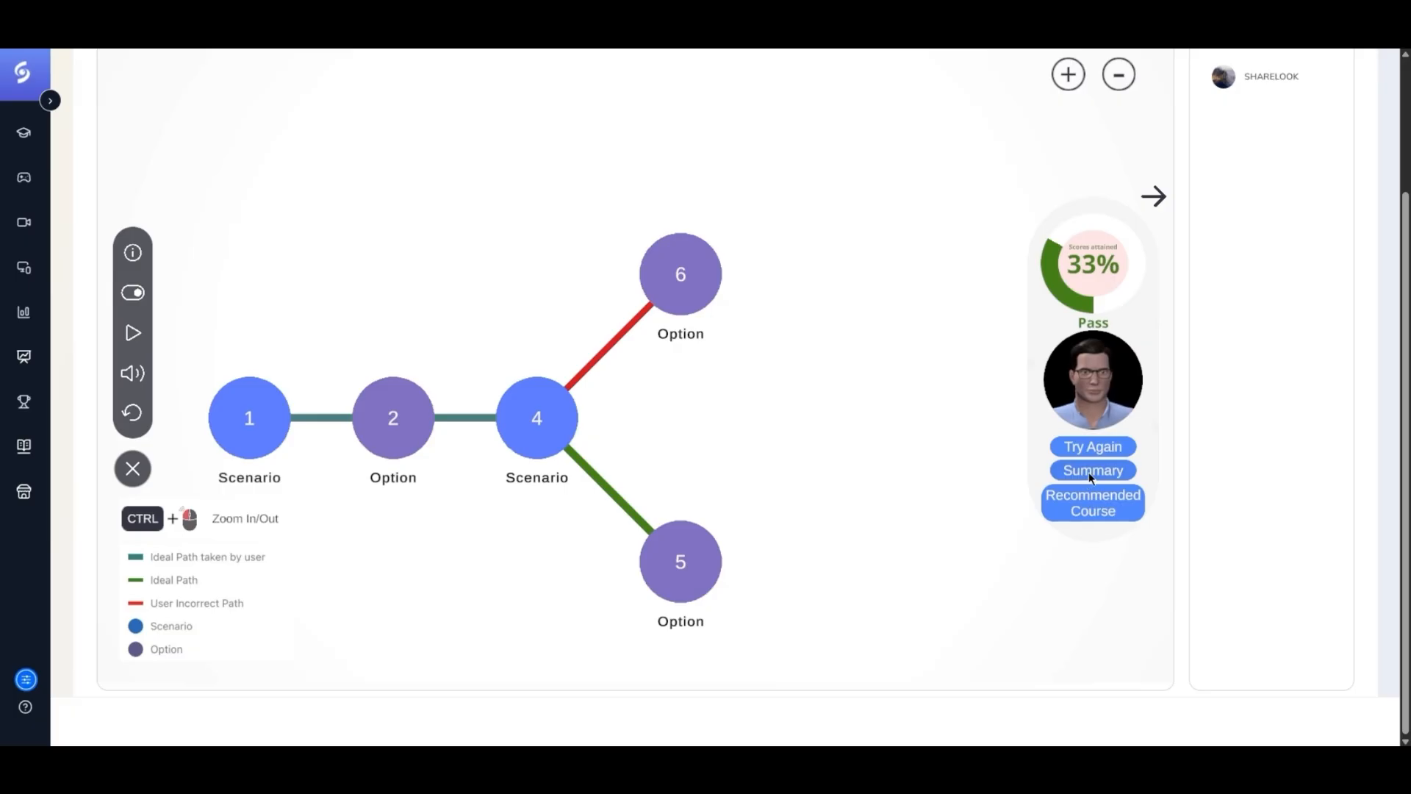
{"action": "left_click", "coordinate": [1087, 471]}
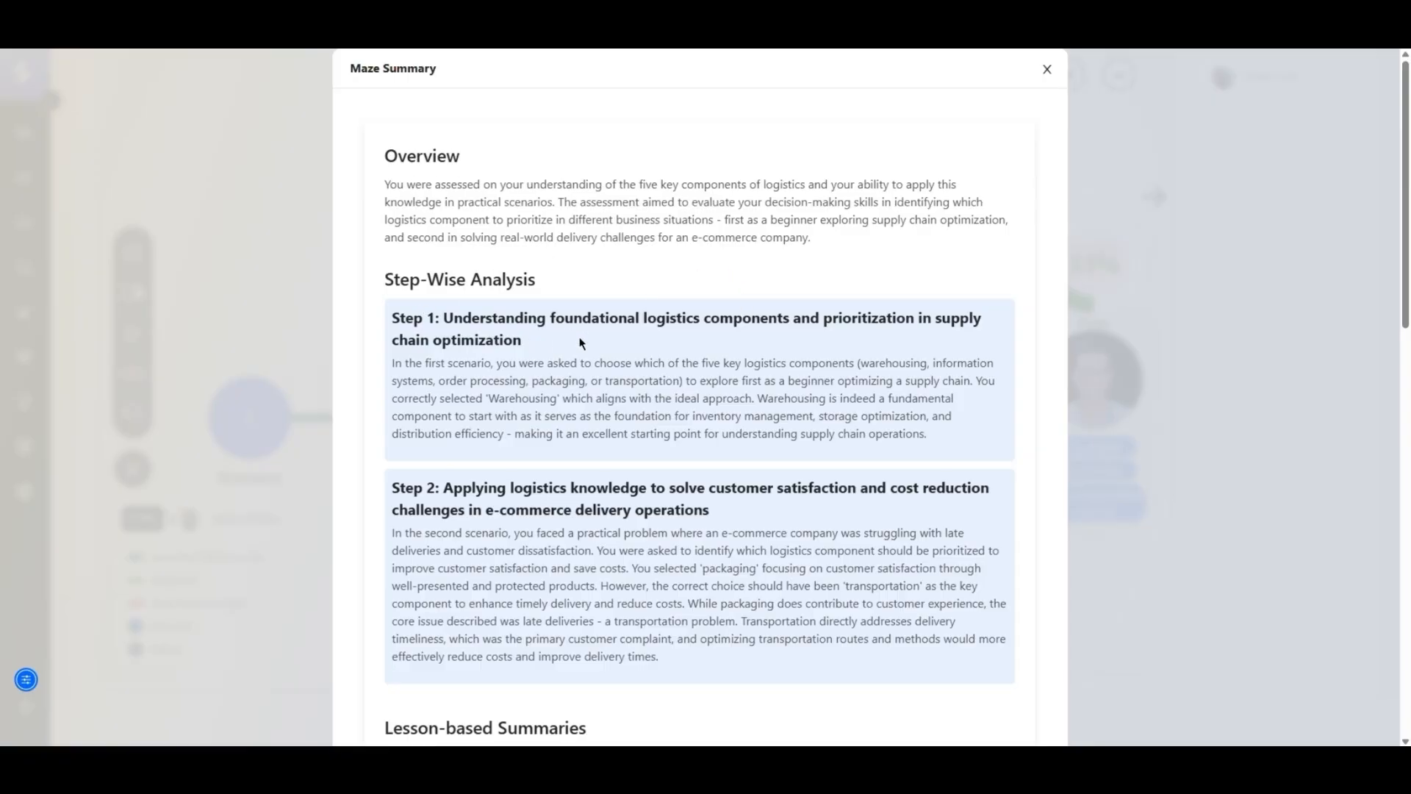
{"action": "scroll", "coordinate": [618, 358], "scroll_direction": "down", "scroll_amount": 2}
{"action": "scroll", "coordinate": [567, 340], "scroll_direction": "down", "scroll_amount": 5}
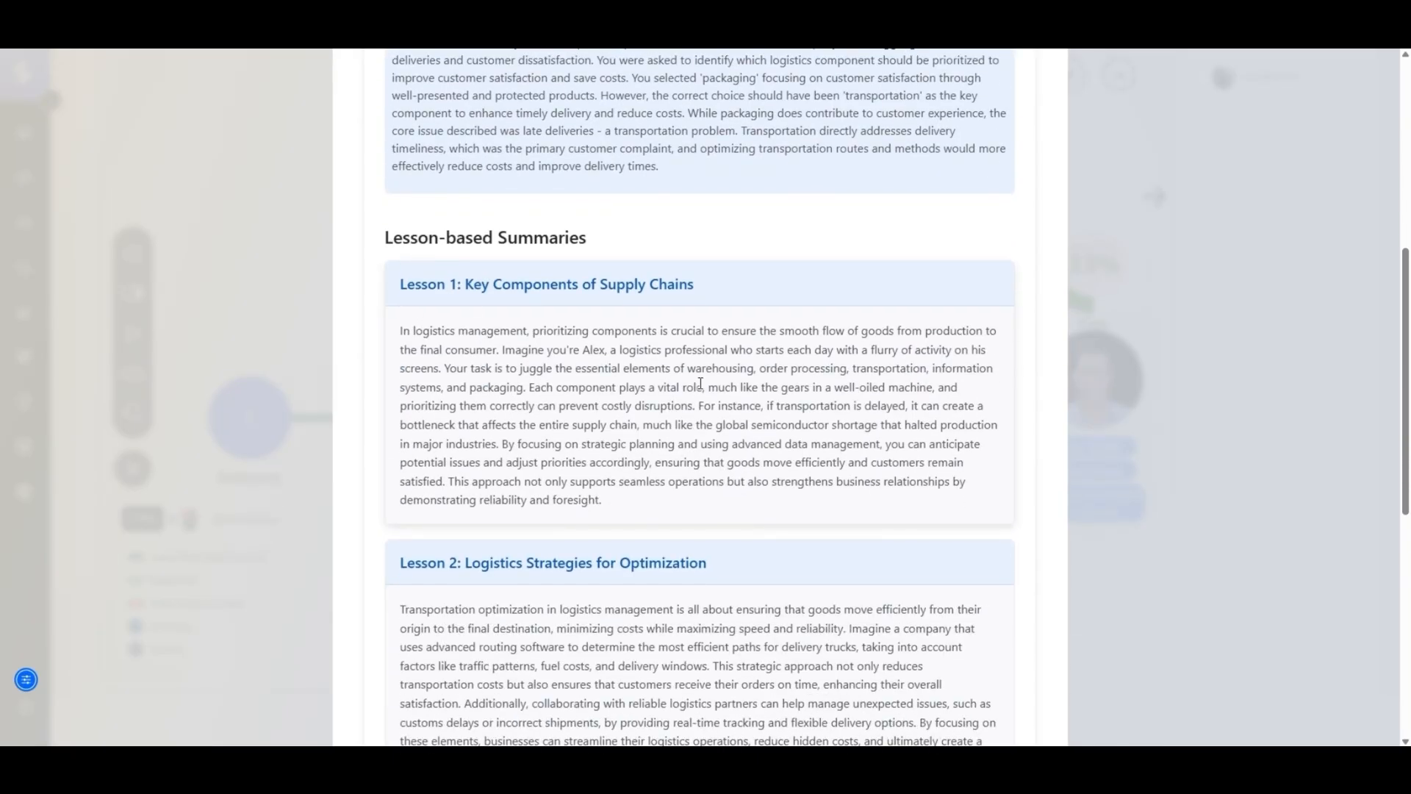
{"action": "scroll", "coordinate": [463, 435], "scroll_direction": "down", "scroll_amount": 5}
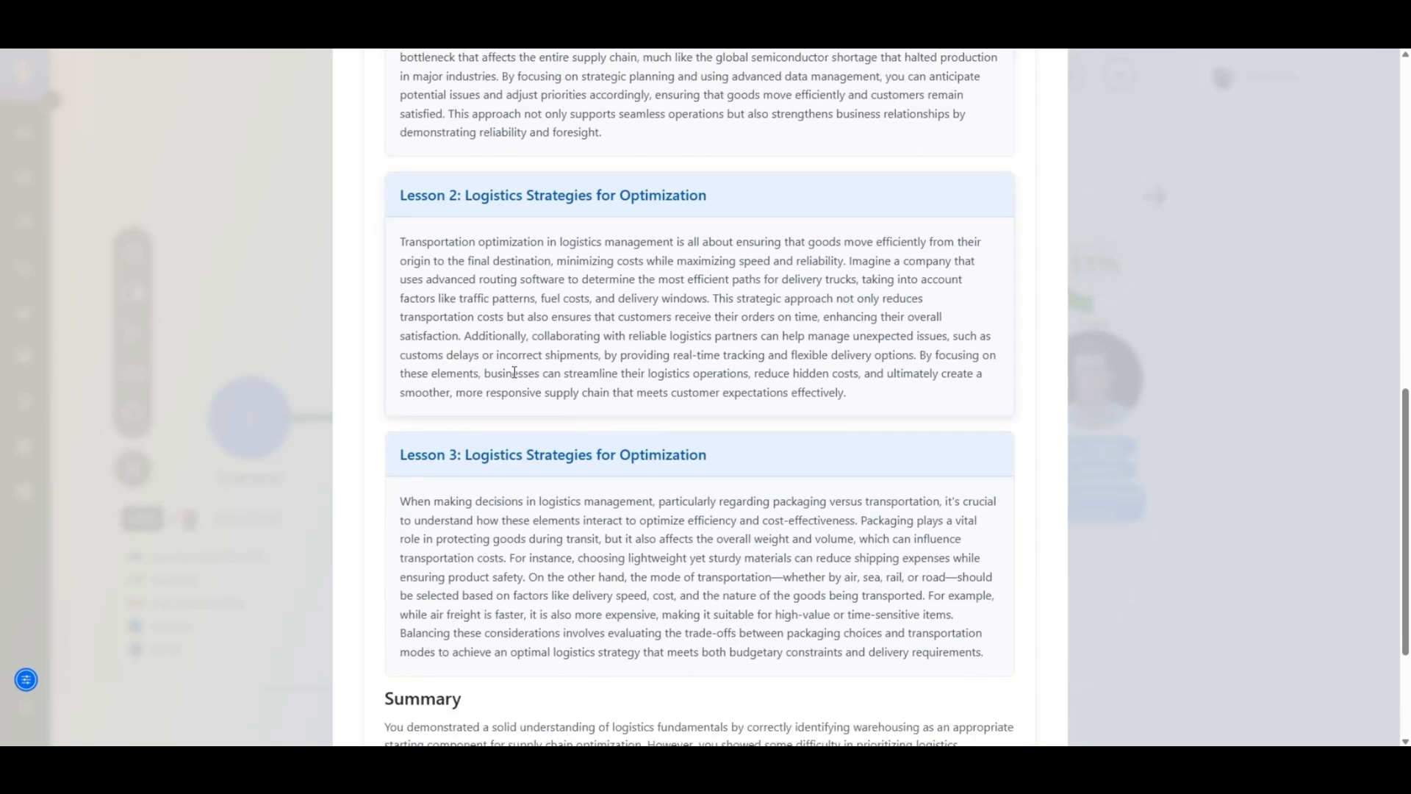
{"action": "scroll", "coordinate": [514, 372], "scroll_direction": "down", "scroll_amount": 3}
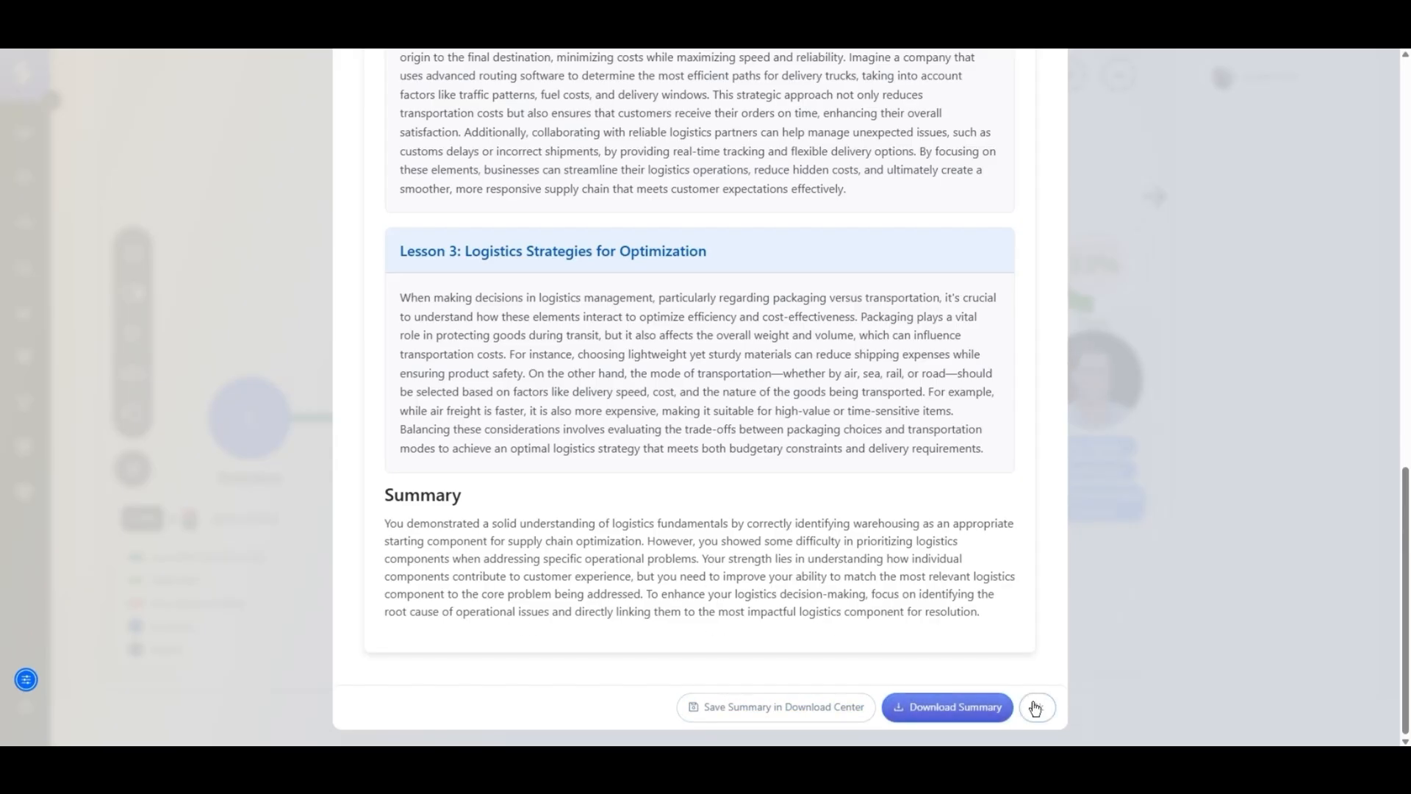
- Save the maze summary in the Download Center, cancel the PDF download, and close the summary
{"action": "left_click", "coordinate": [806, 707]}
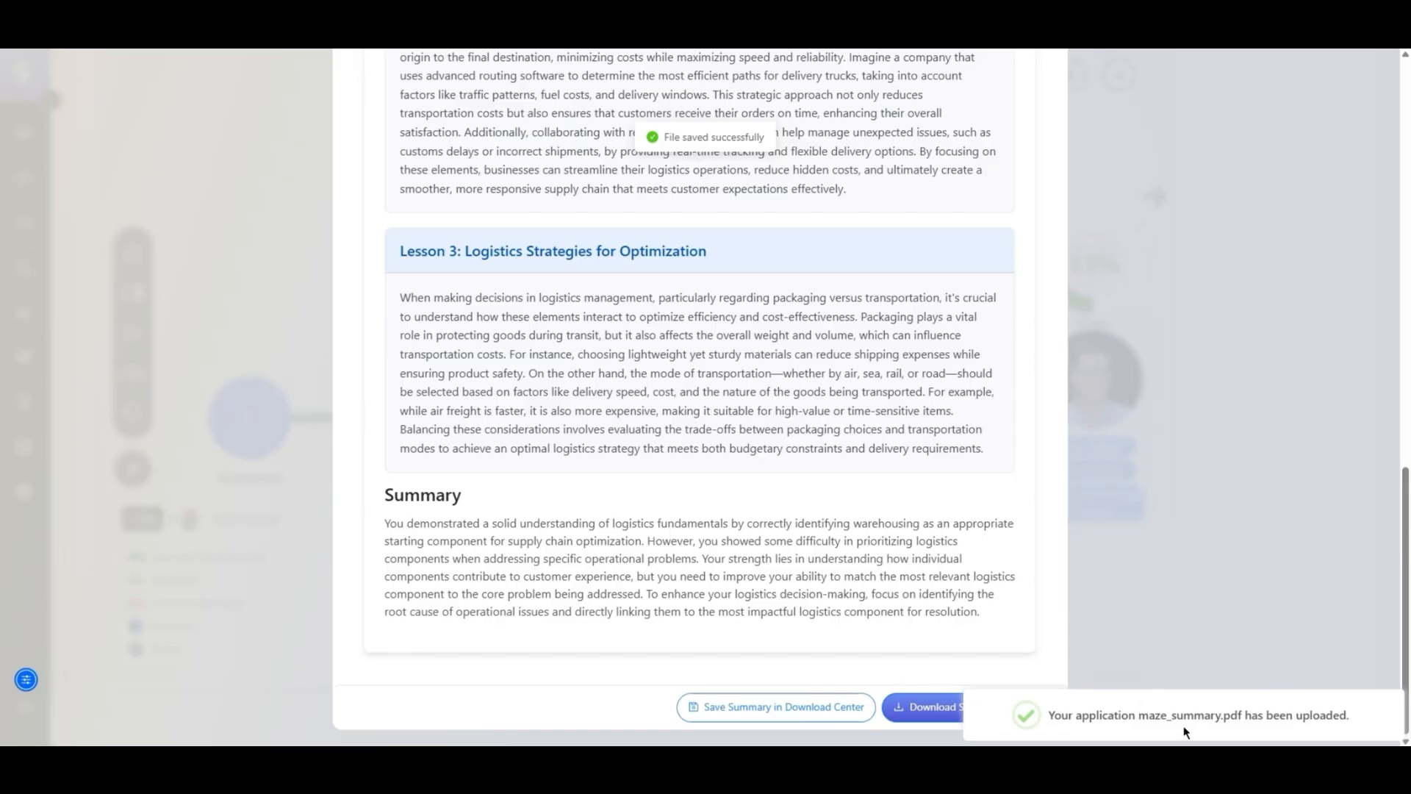
{"action": "left_click", "coordinate": [904, 697]}
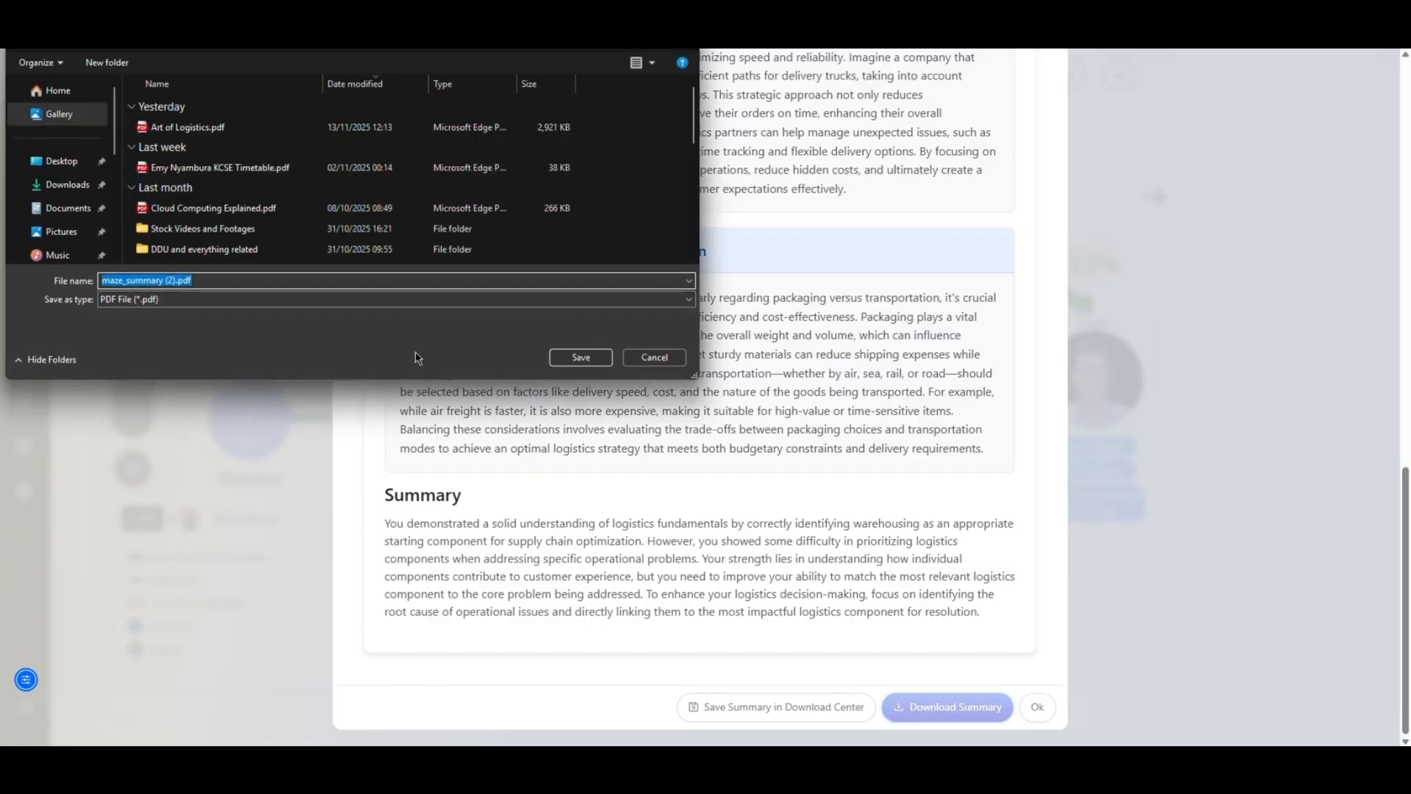
{"action": "left_click", "coordinate": [655, 357]}
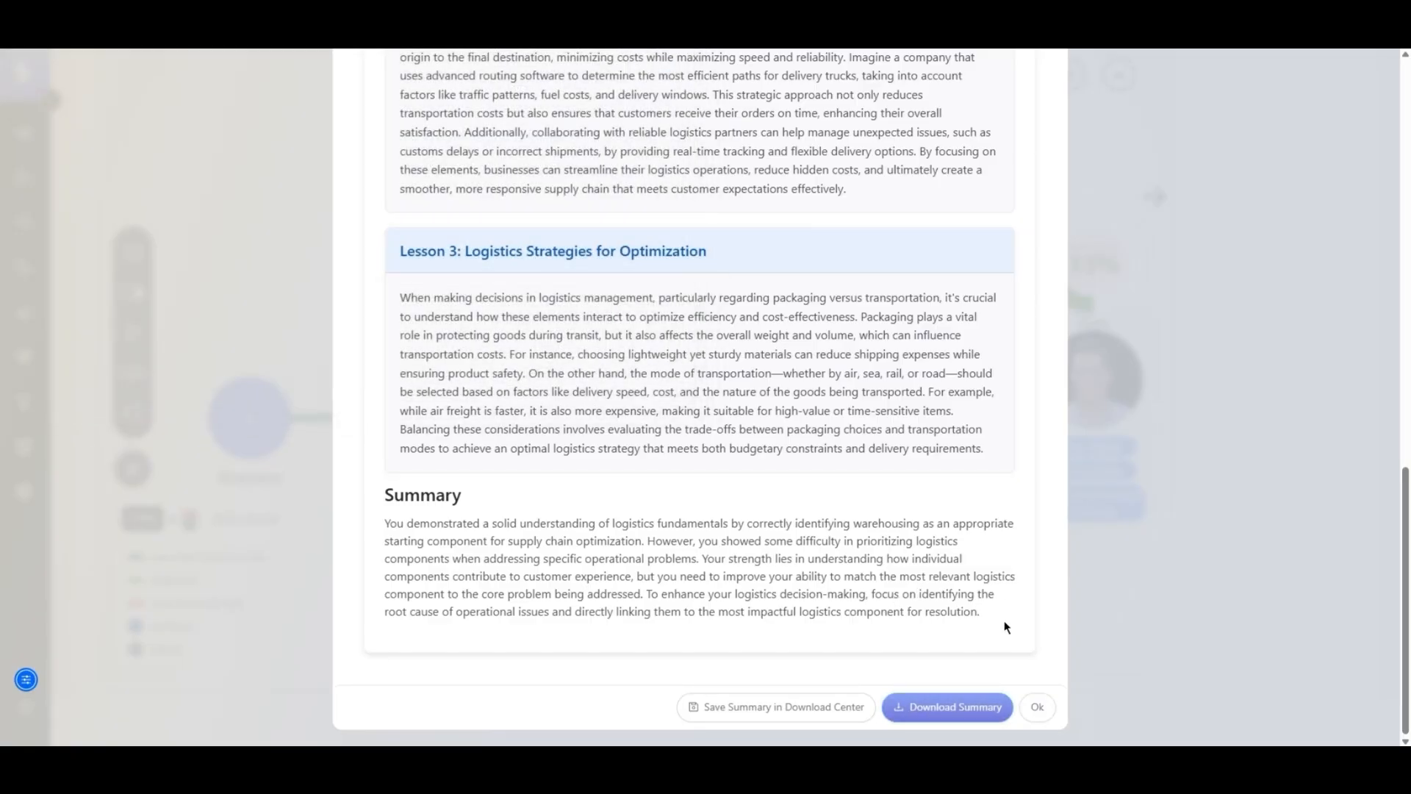
{"action": "left_click", "coordinate": [1038, 707]}
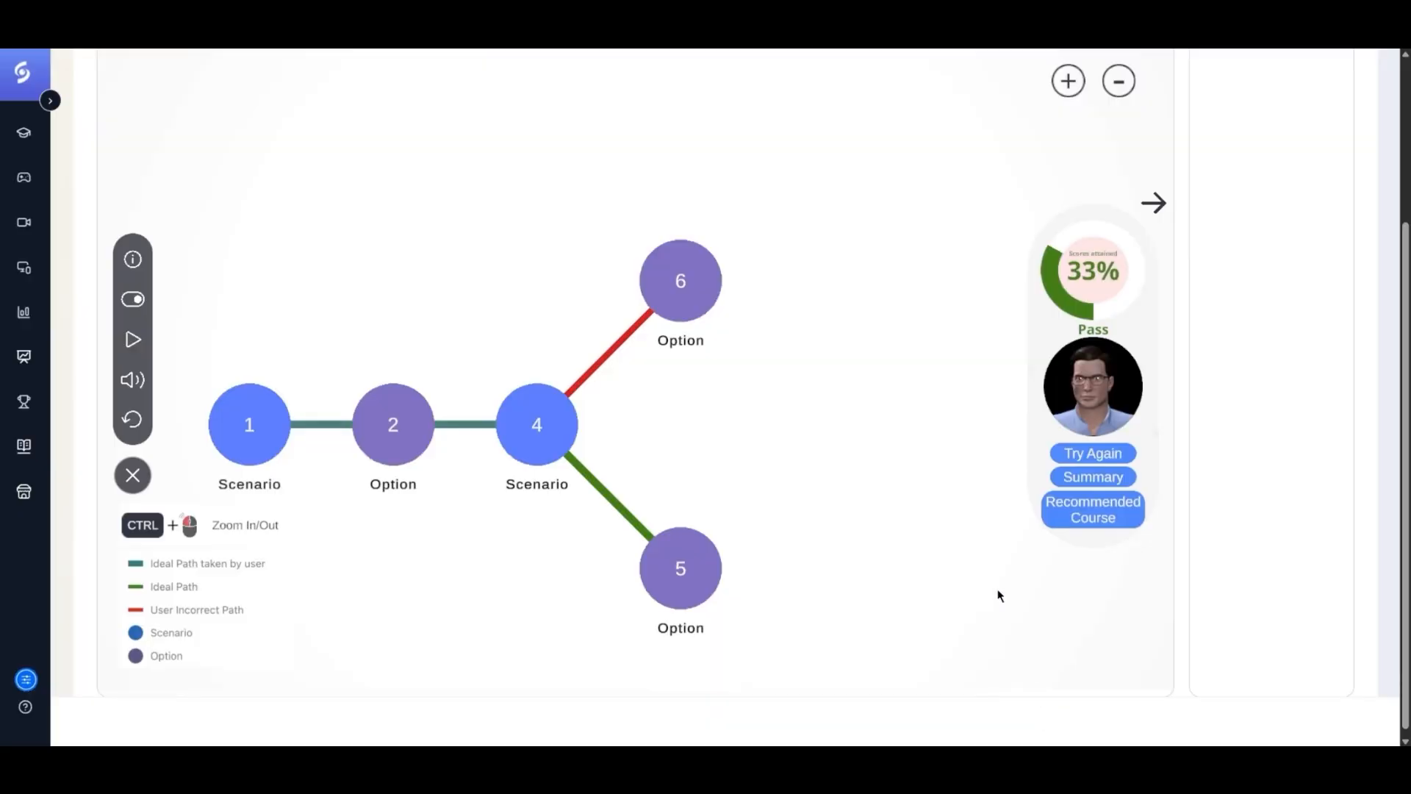
- Open the recommended course and start its Key Components of Supply Chains lesson
{"action": "left_click", "coordinate": [1084, 507]}
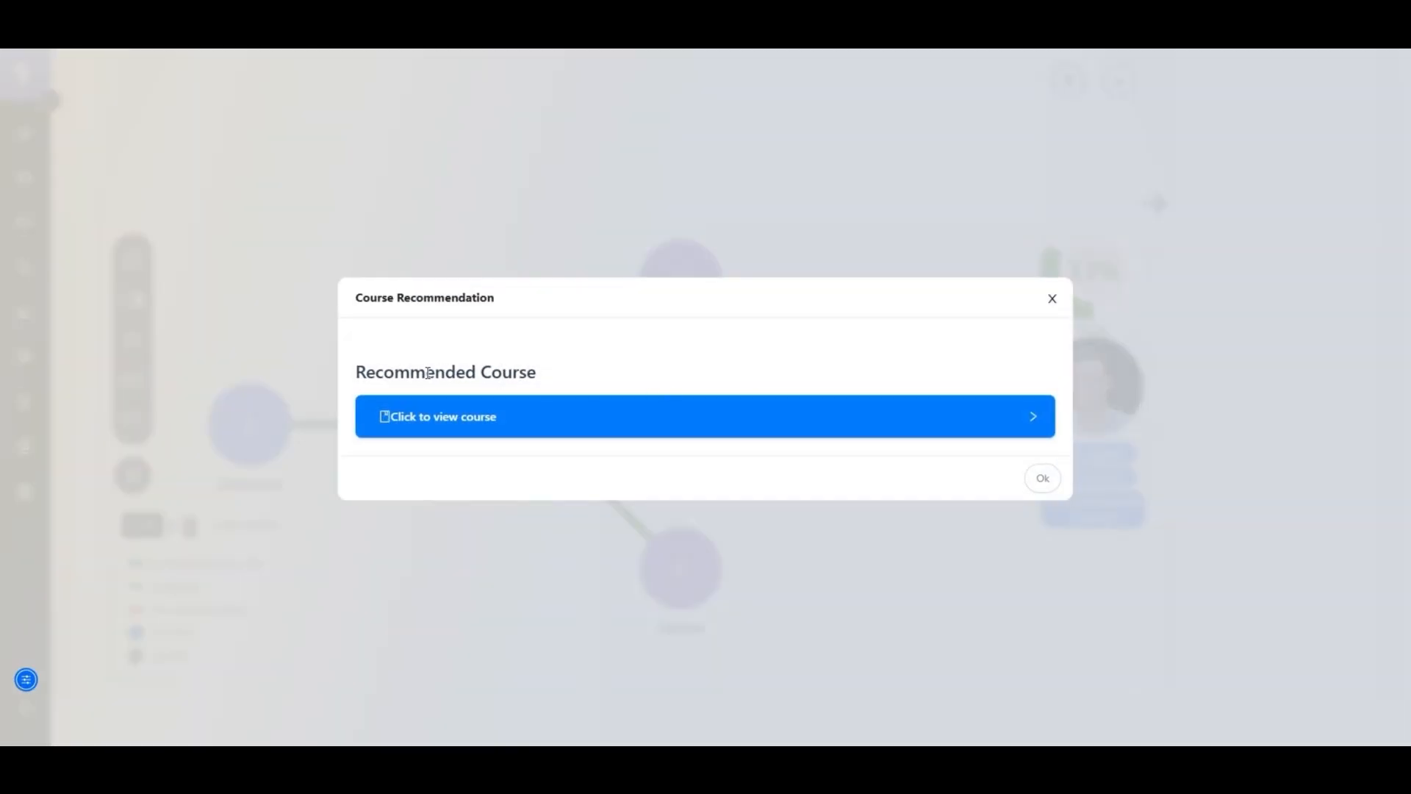
{"action": "left_click", "coordinate": [626, 426]}
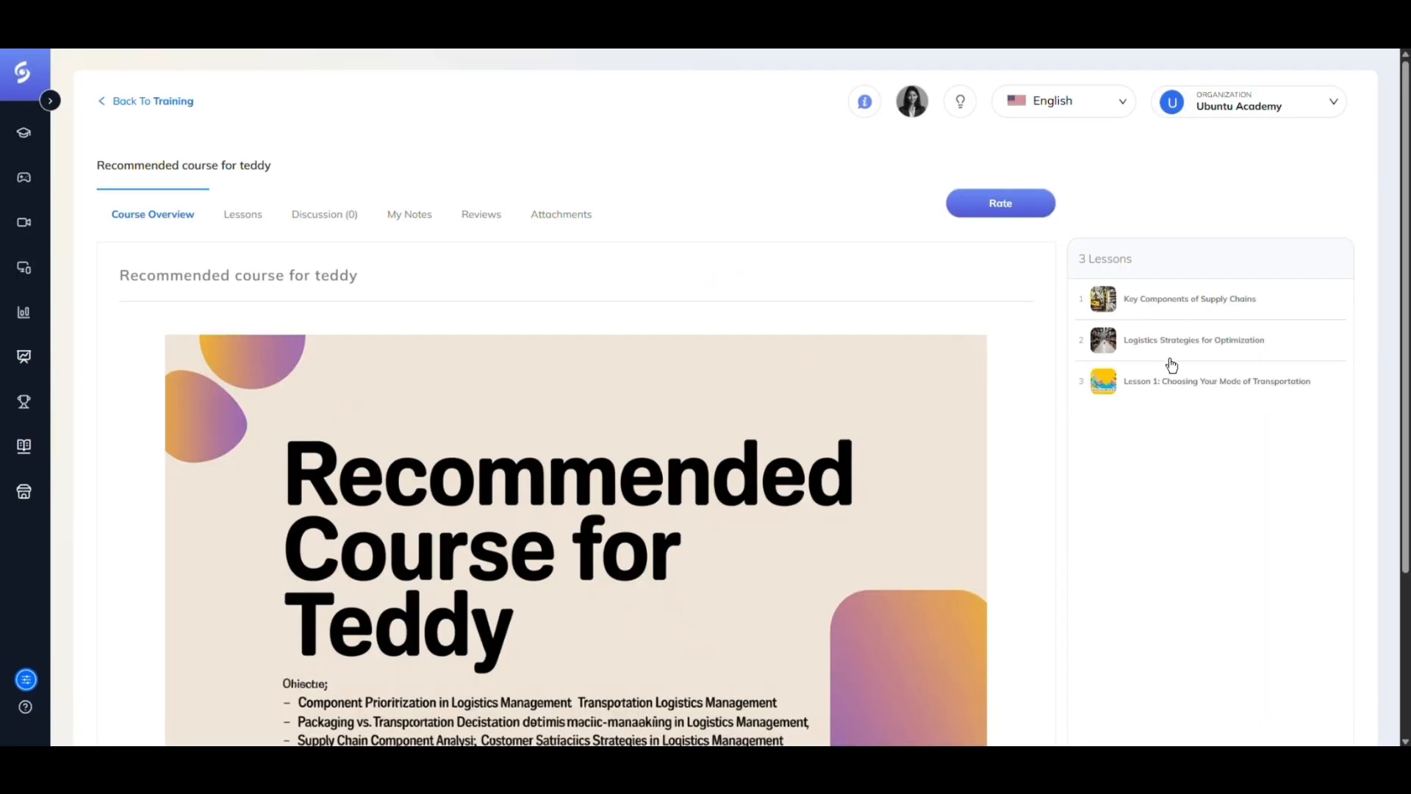
{"action": "left_click", "coordinate": [1102, 299]}
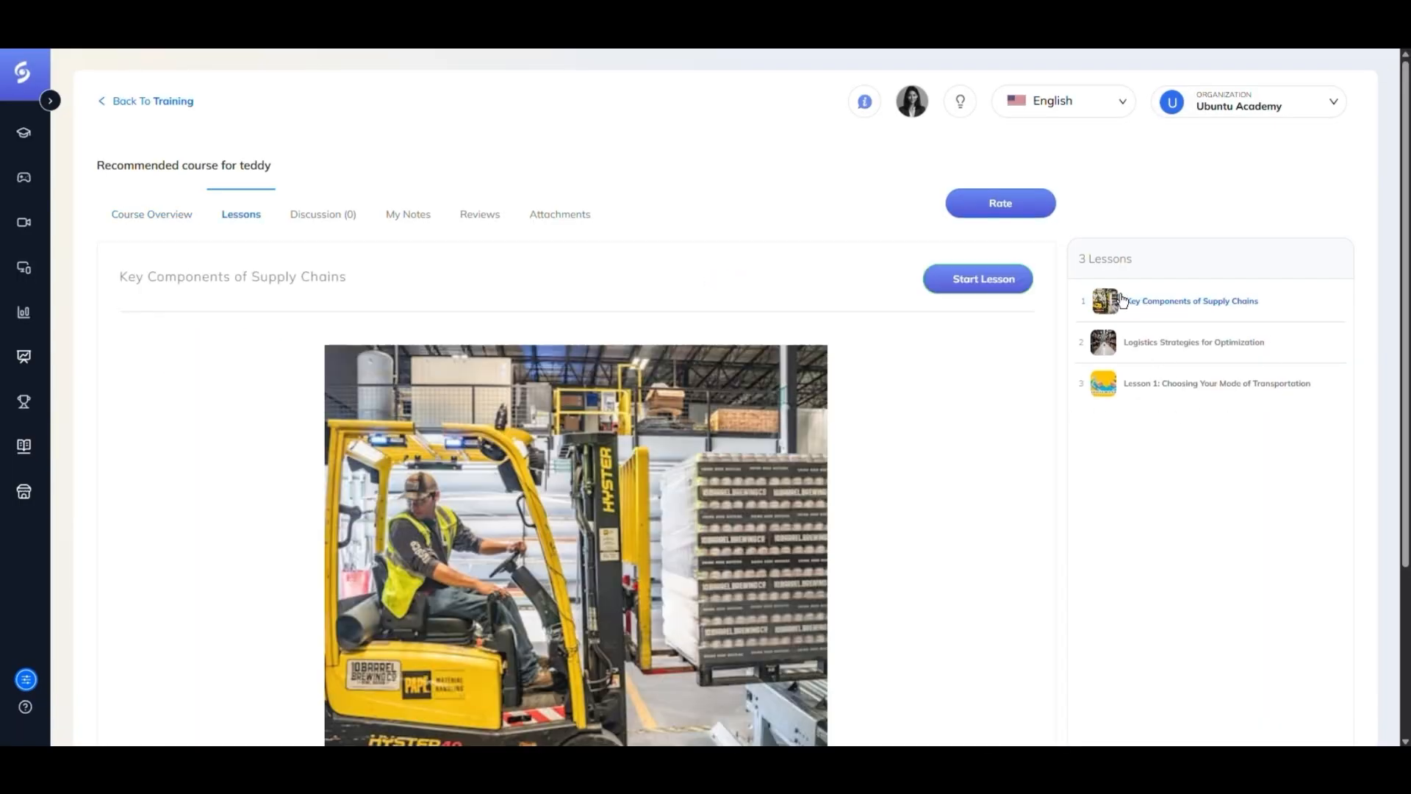
{"action": "left_click", "coordinate": [962, 290]}
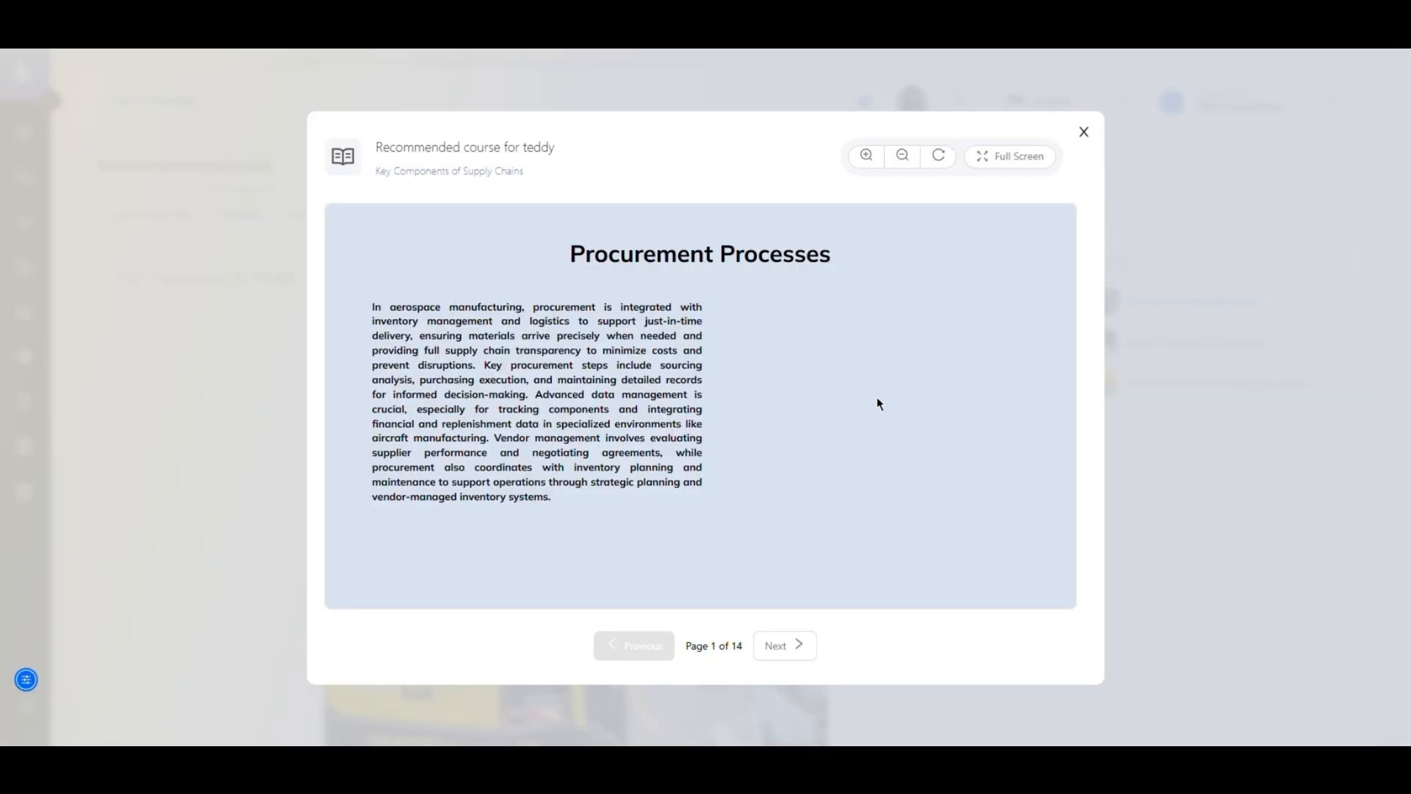
- Close the first lesson and open the Logistics Strategies for Optimization lesson, viewing its first page before closing it
{"action": "left_click", "coordinate": [1083, 132]}
{"action": "left_click", "coordinate": [1153, 346]}
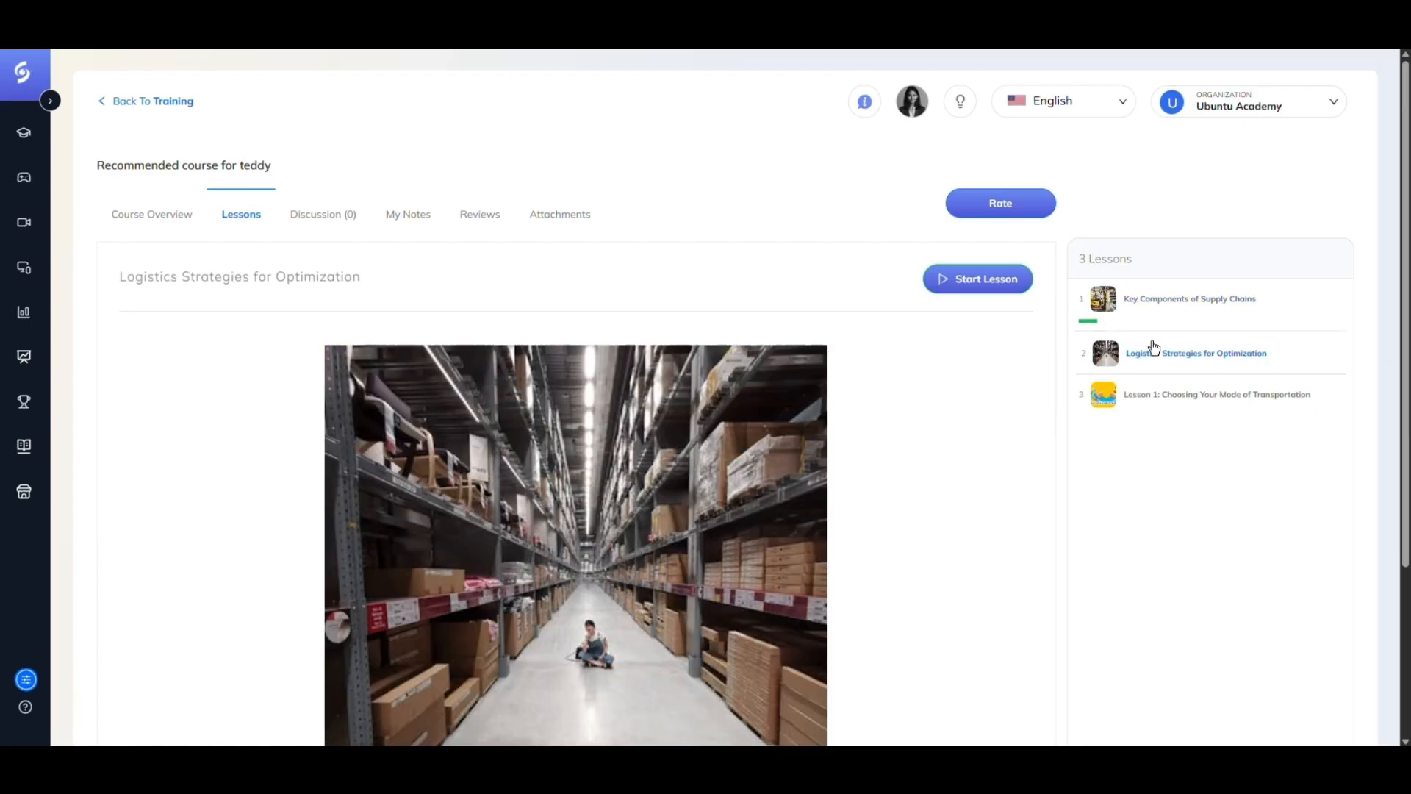
{"action": "left_click", "coordinate": [1026, 283]}
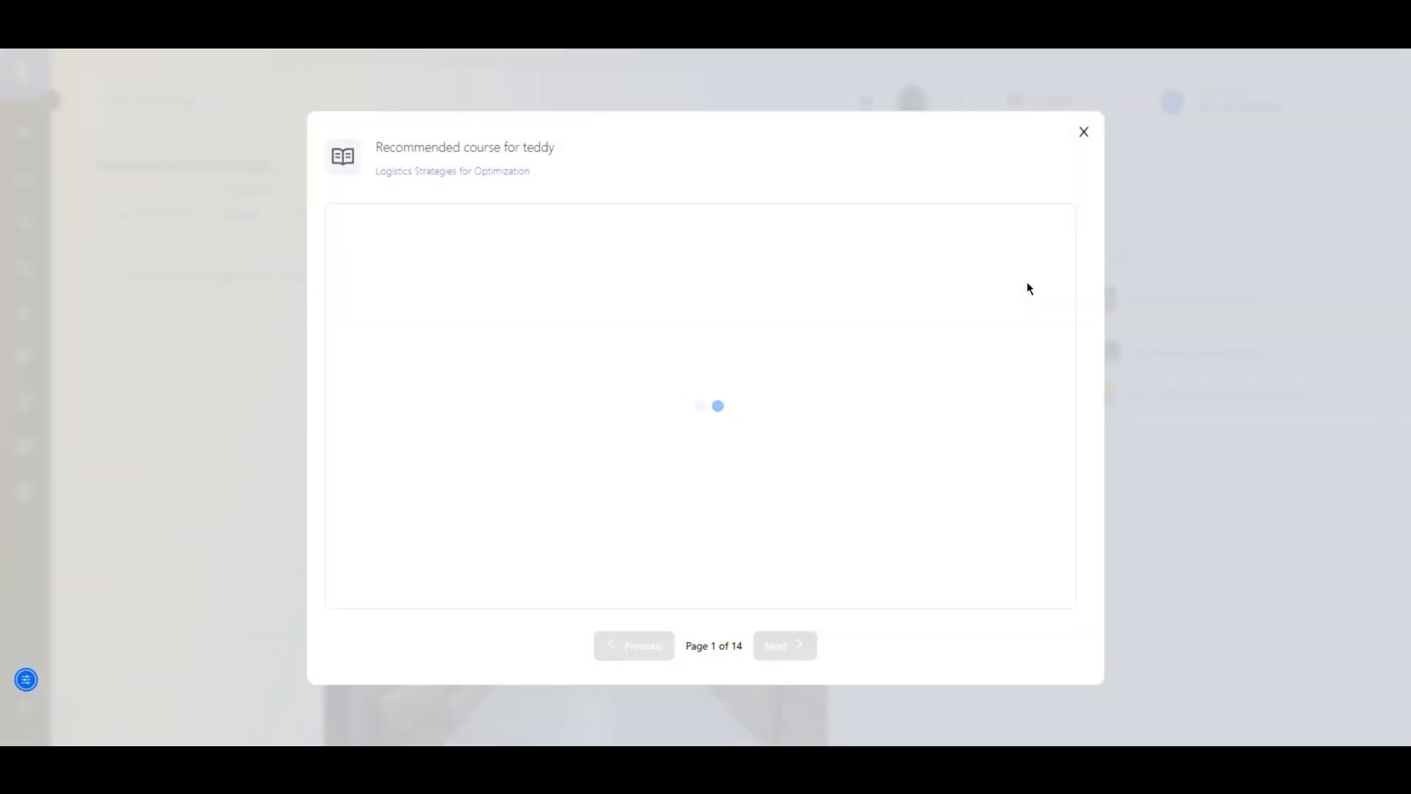
{"action": "left_click", "coordinate": [1001, 261]}
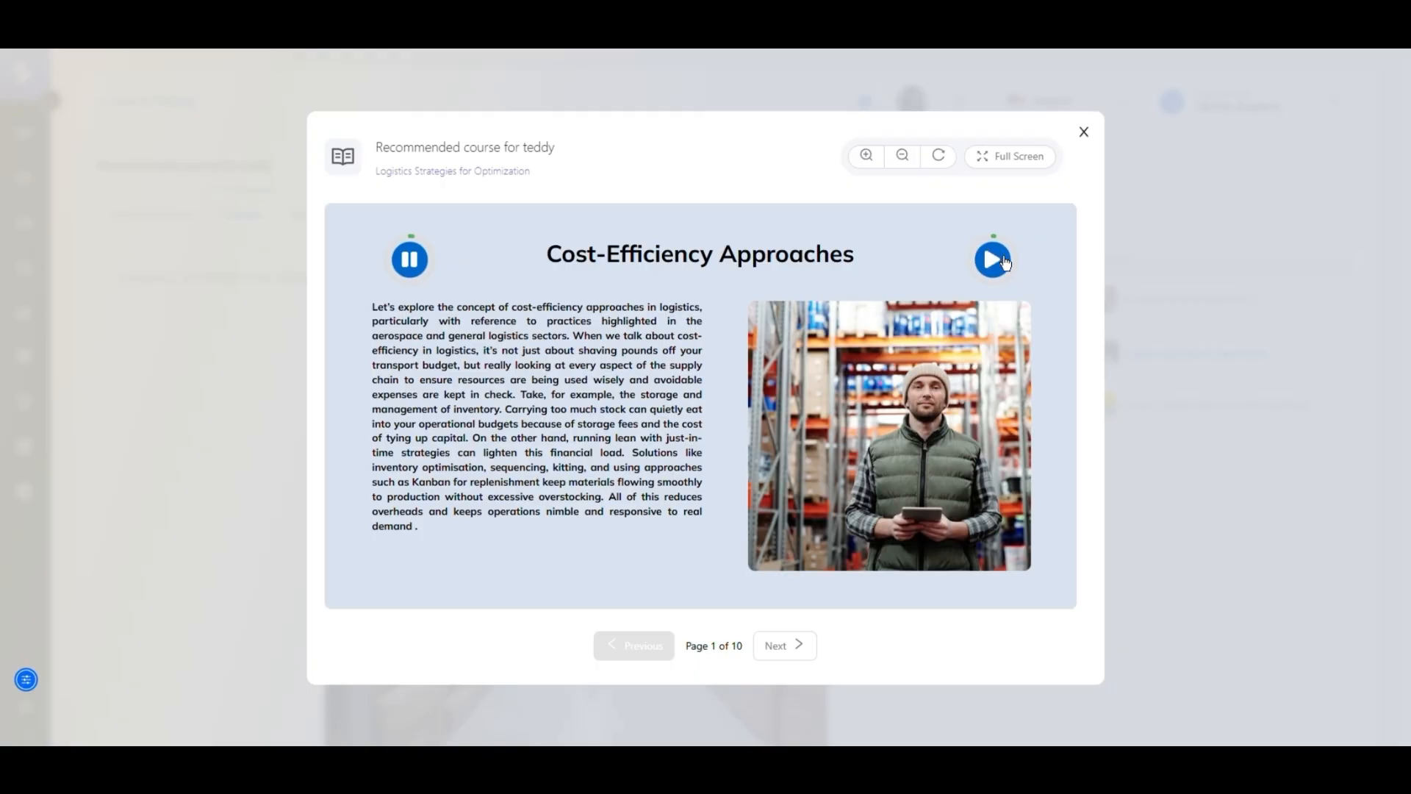
{"action": "left_click", "coordinate": [1083, 135]}
- Start the Lesson 1: Choosing Your Mode of Transportation lesson and close its viewer
{"action": "left_click", "coordinate": [1169, 406]}
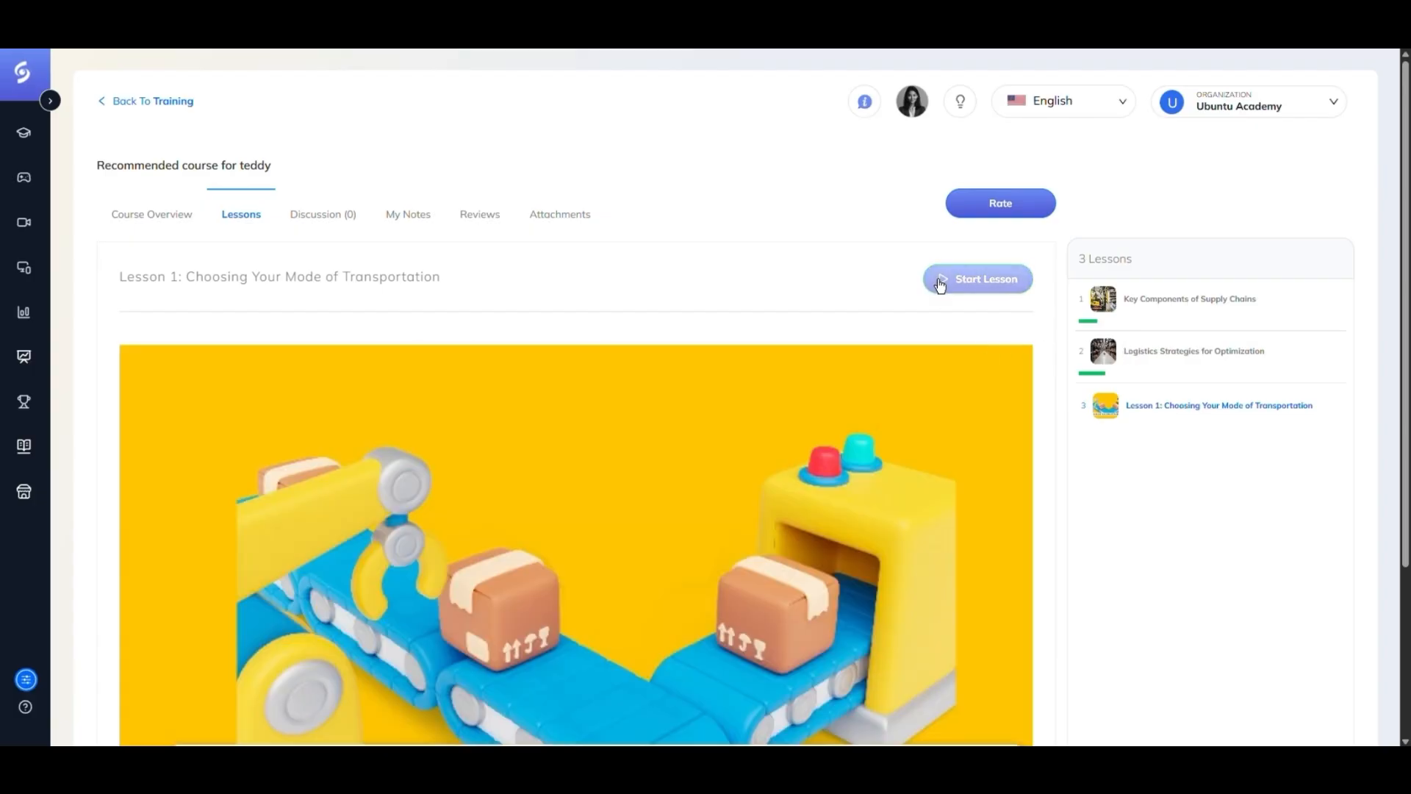
{"action": "left_click", "coordinate": [940, 283]}
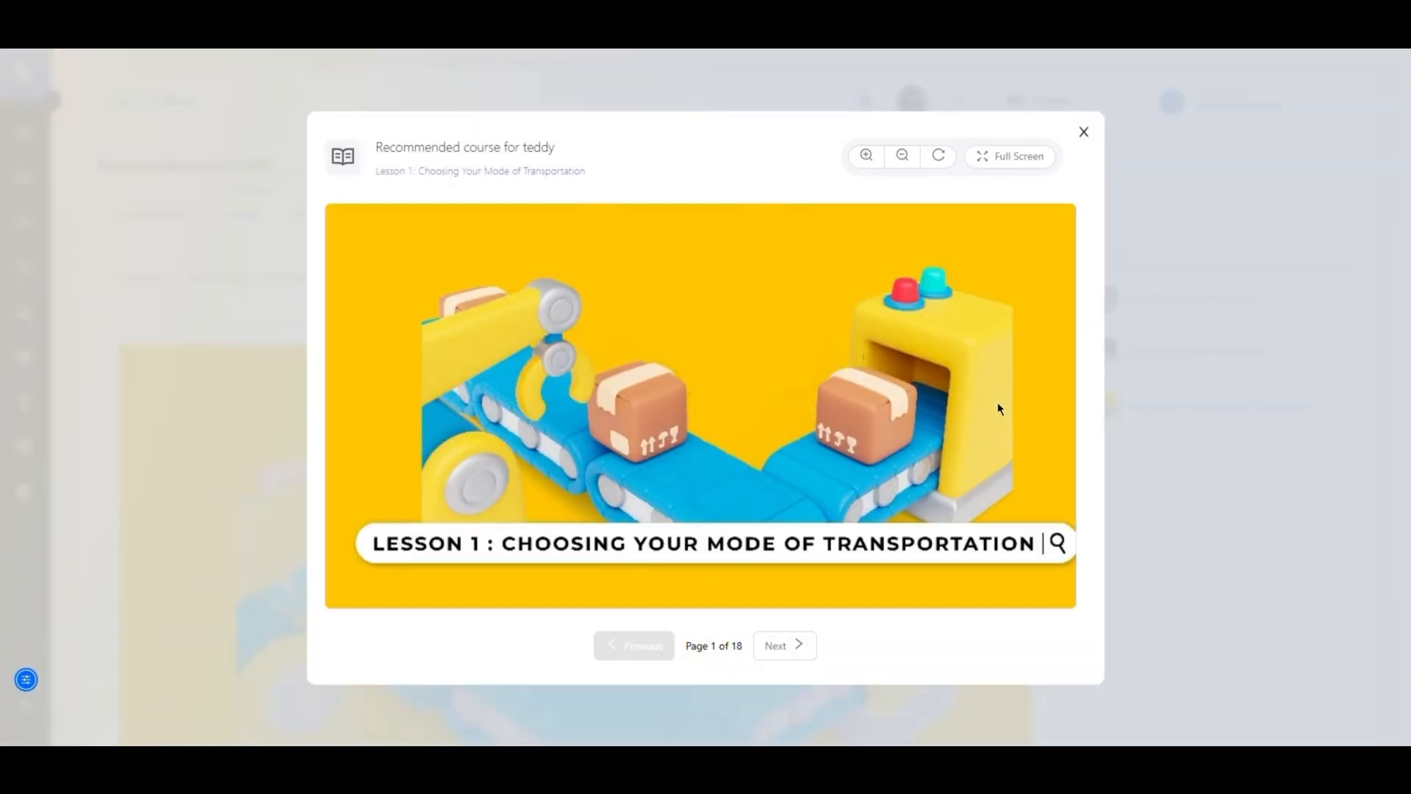
{"action": "left_click", "coordinate": [1084, 133]}
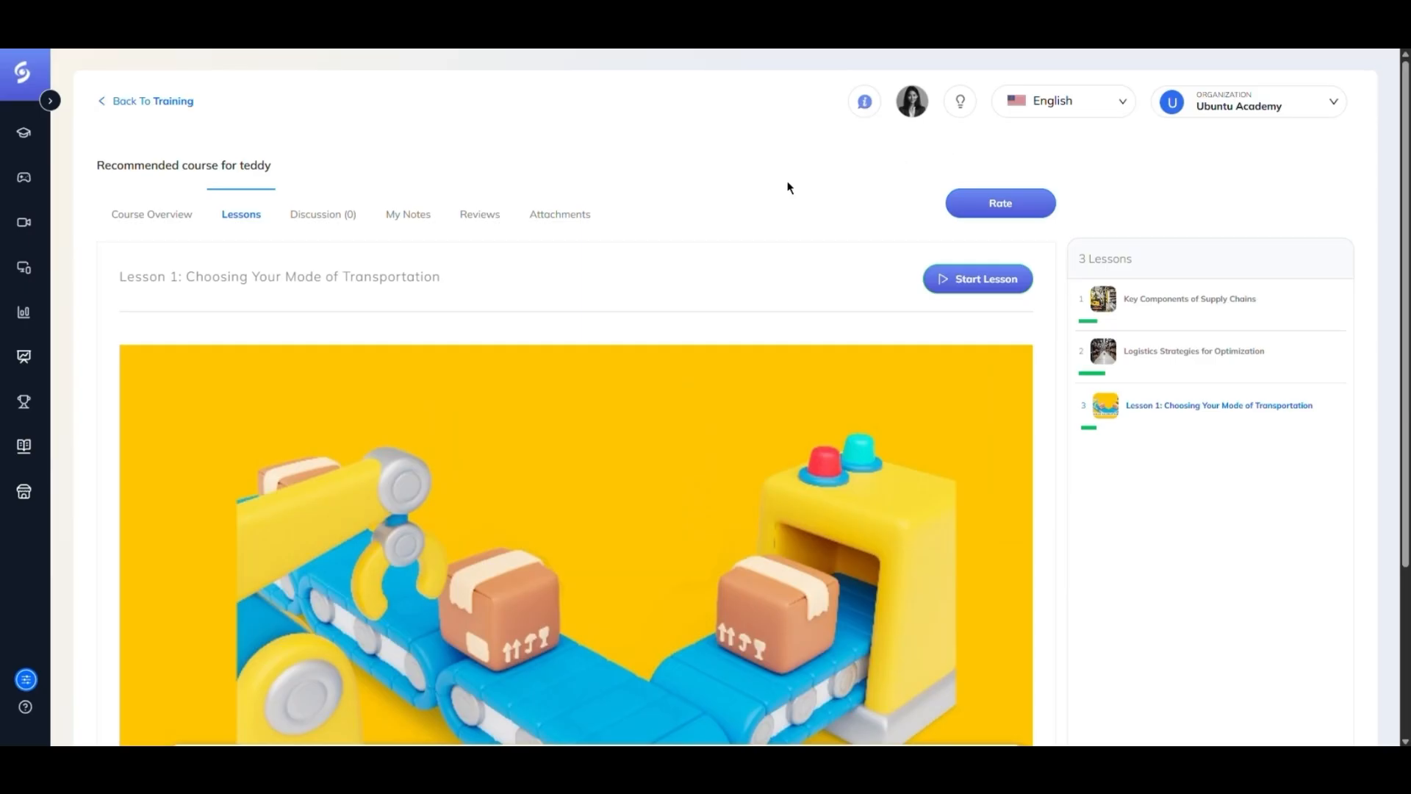
- Leave the course and open the saved maze_summary file from the Media Library's Downloads Center for editing
{"action": "left_click", "coordinate": [126, 103]}
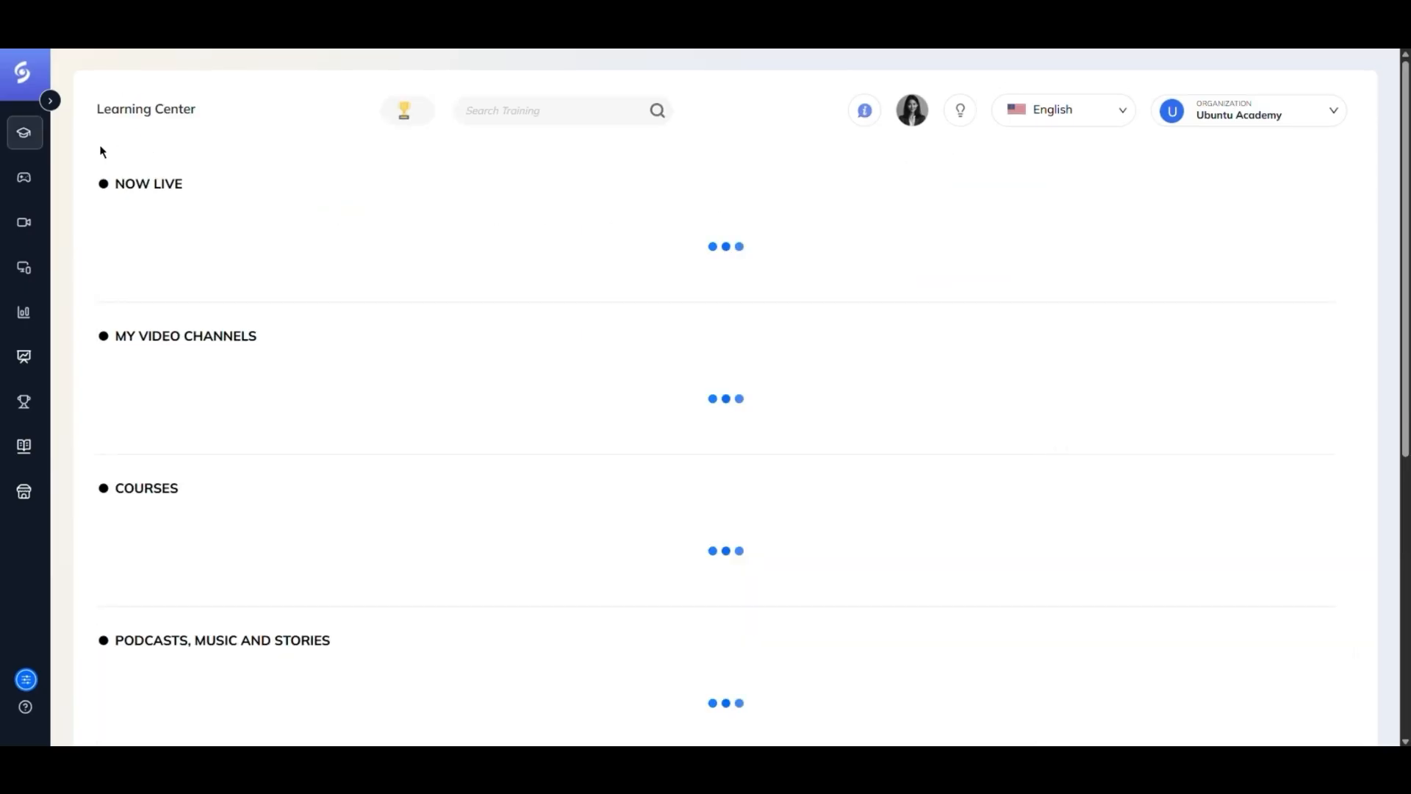
{"action": "left_click", "coordinate": [24, 222]}
{"action": "left_click", "coordinate": [422, 189]}
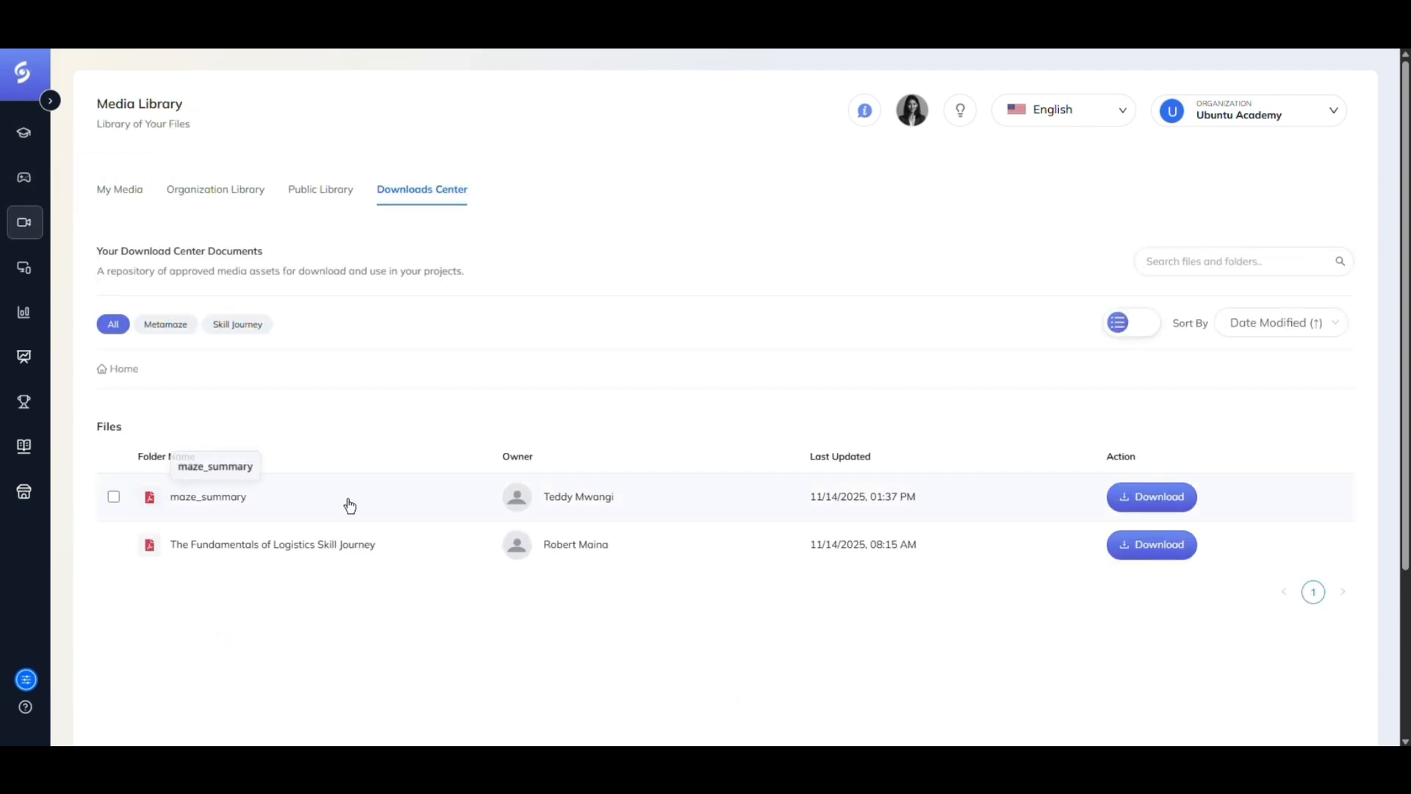
{"action": "left_click", "coordinate": [186, 507]}
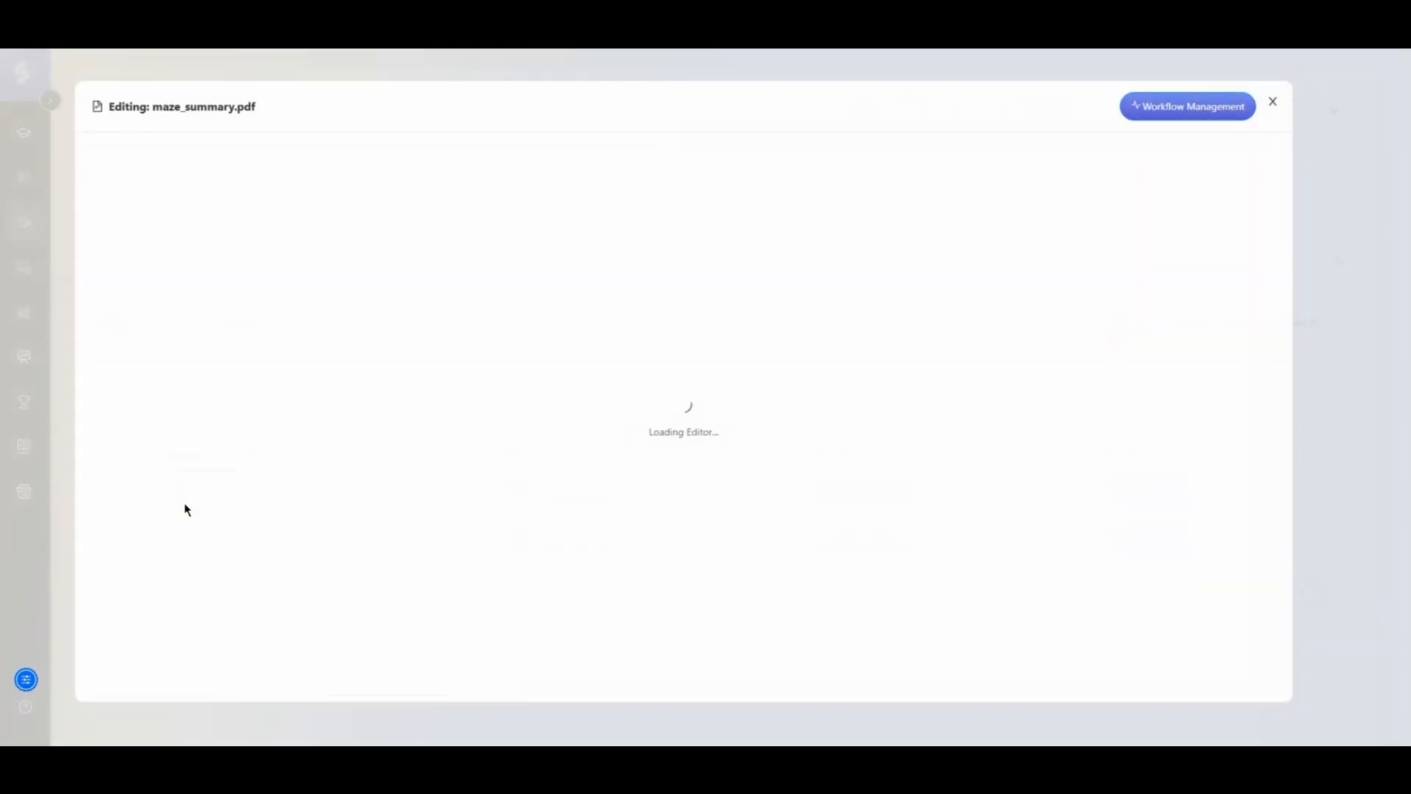